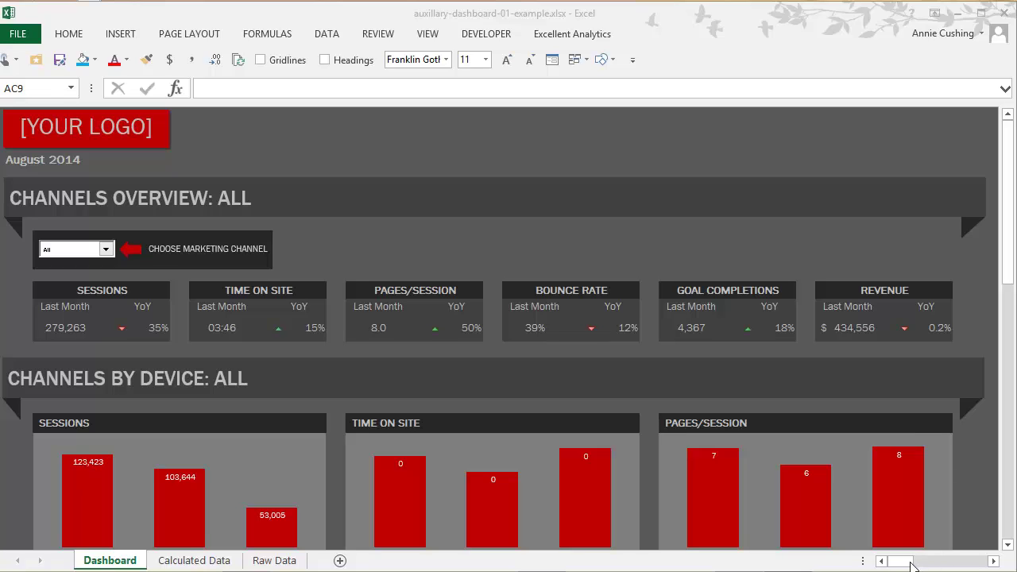
# - Set the dashboard's marketing channel to Organic Search
pyautogui.click(1009, 165)
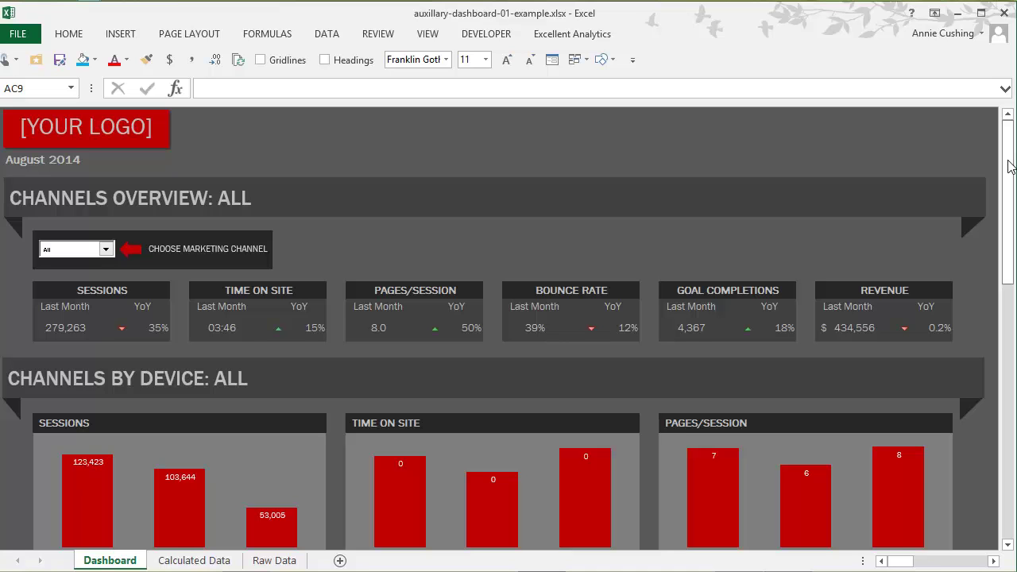
pyautogui.moveTo(1009, 165); pyautogui.dragTo(1004, 132)
pyautogui.moveTo(1006, 177)
pyautogui.mouseDown()
pyautogui.moveTo(1007, 190)
pyautogui.moveTo(1006, 176)
pyautogui.mouseUp()
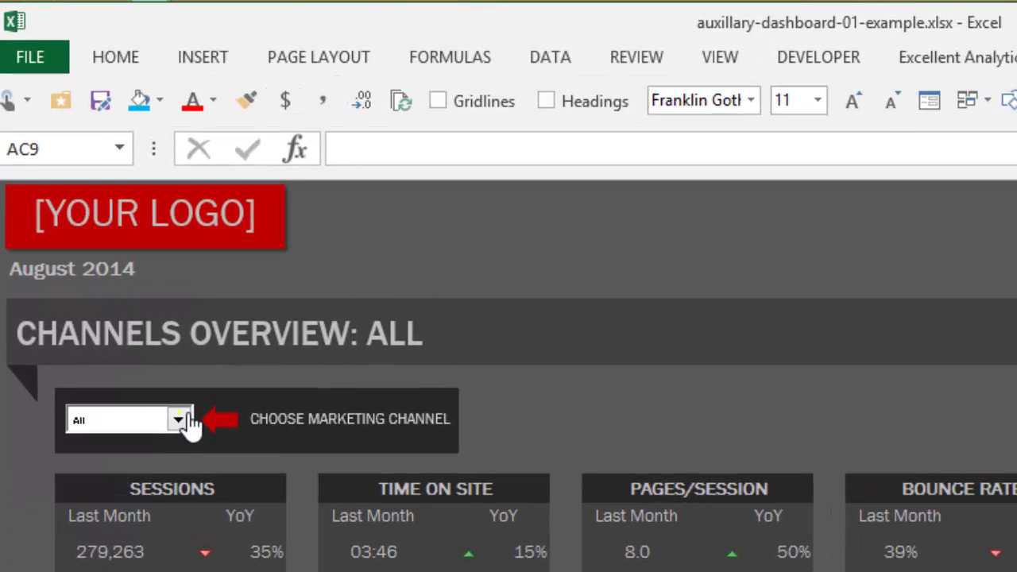
pyautogui.click(178, 419)
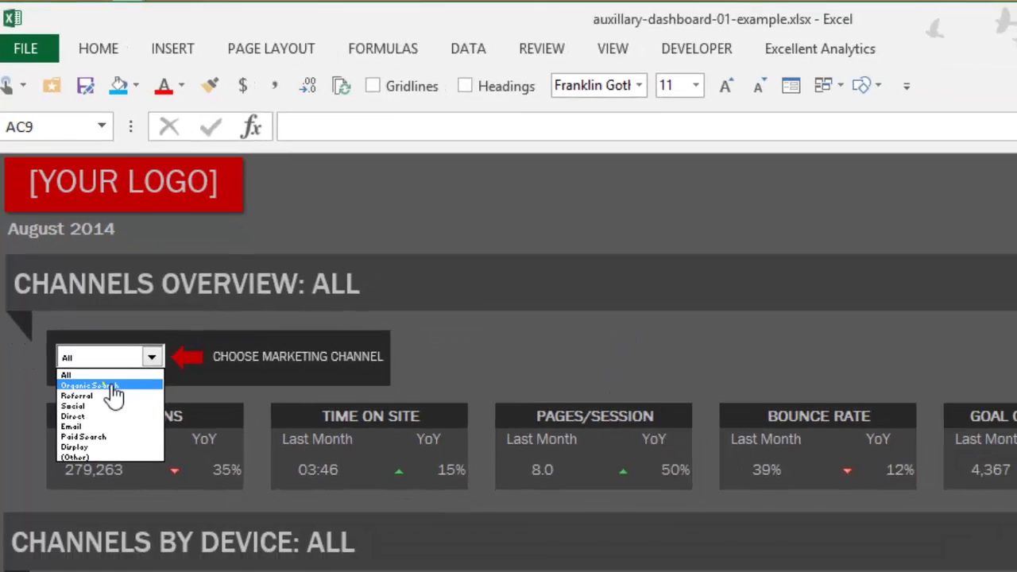
pyautogui.click(112, 387)
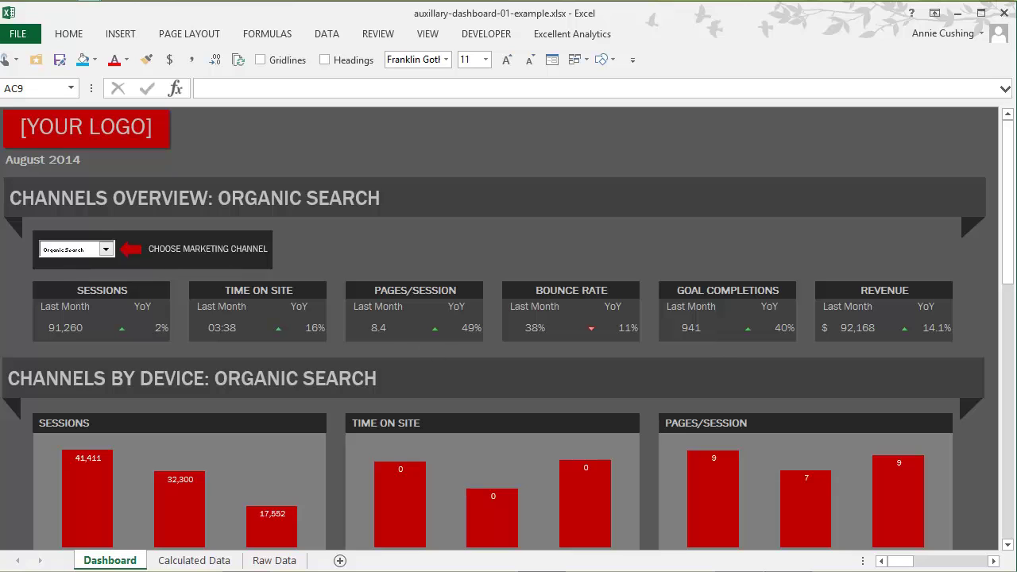
# - Switch the dashboard's marketing channel to Referral and view the Channels by Device charts
pyautogui.moveTo(1007, 198); pyautogui.dragTo(1007, 115)
pyautogui.click(106, 250)
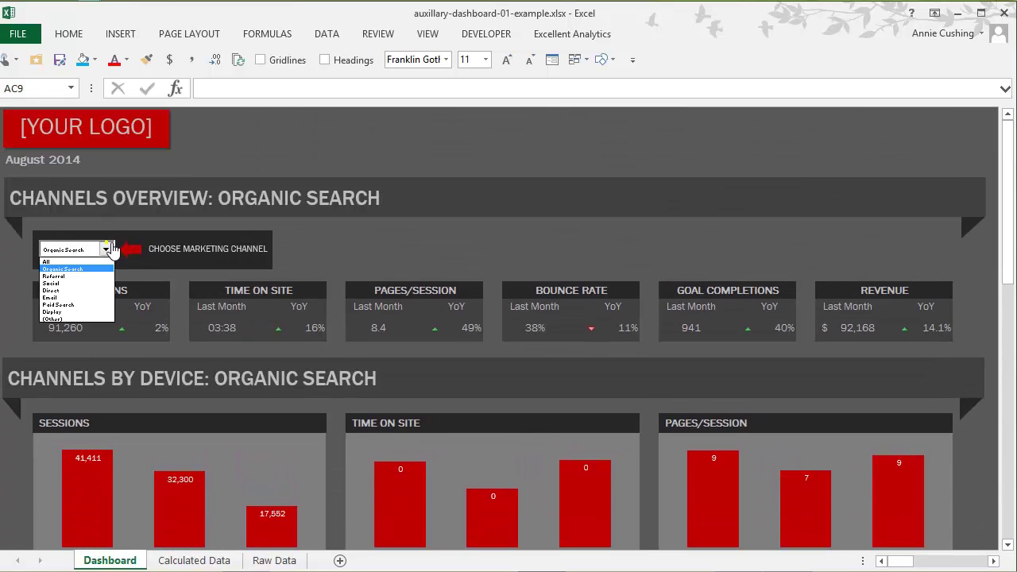
pyautogui.click(60, 276)
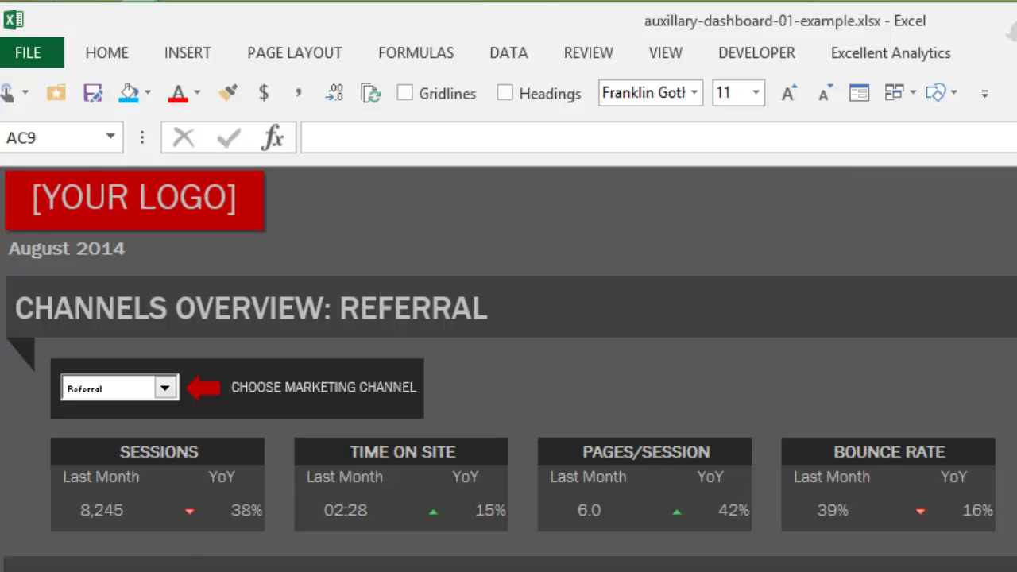
pyautogui.scroll(-10, 509, 365)
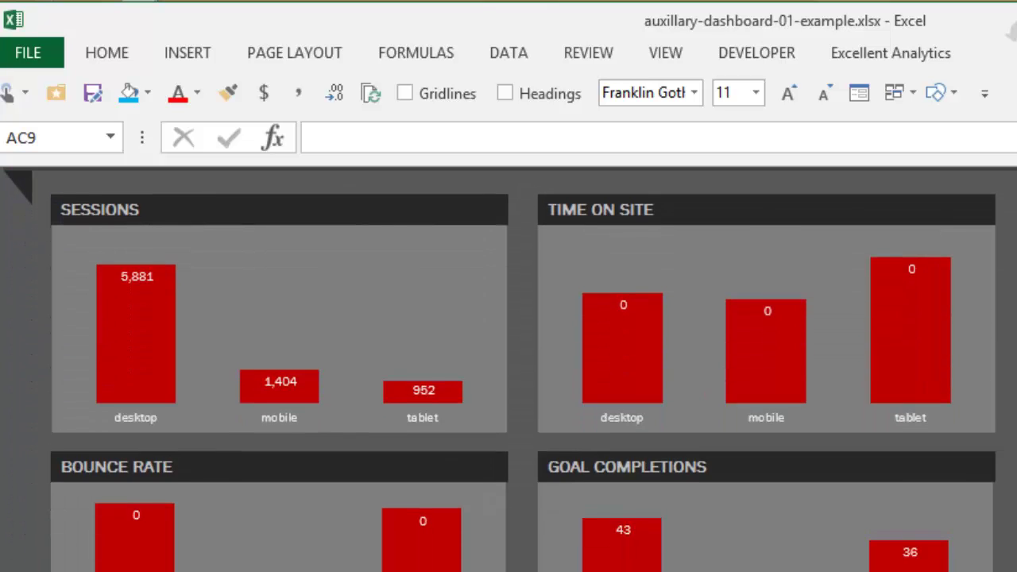
pyautogui.scroll(1, 509, 365)
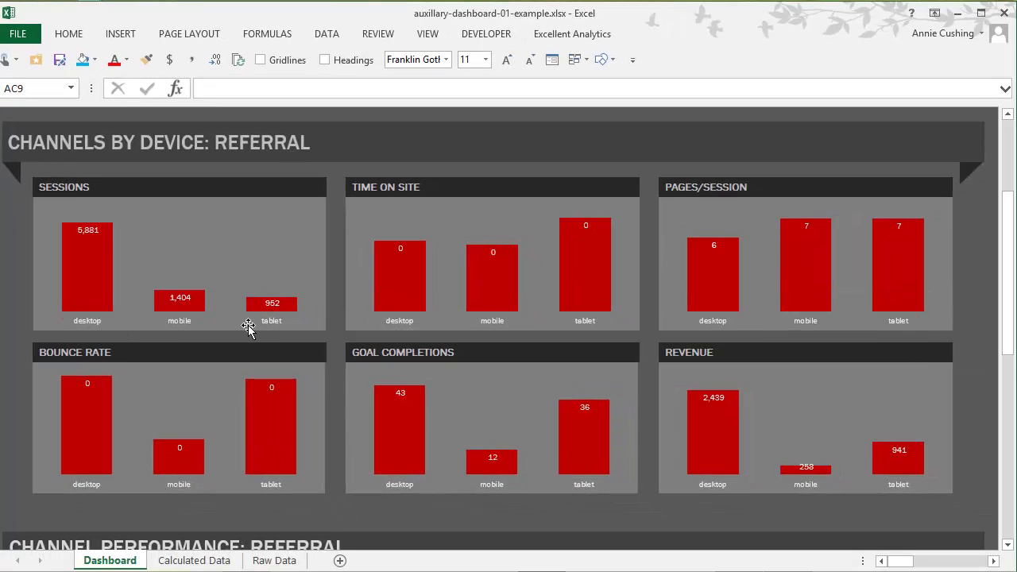
# - Hide the Sessions, Goals and Revenue lines in the Daily chart of the Channel Performance section
pyautogui.moveTo(1007, 223); pyautogui.dragTo(1008, 327)
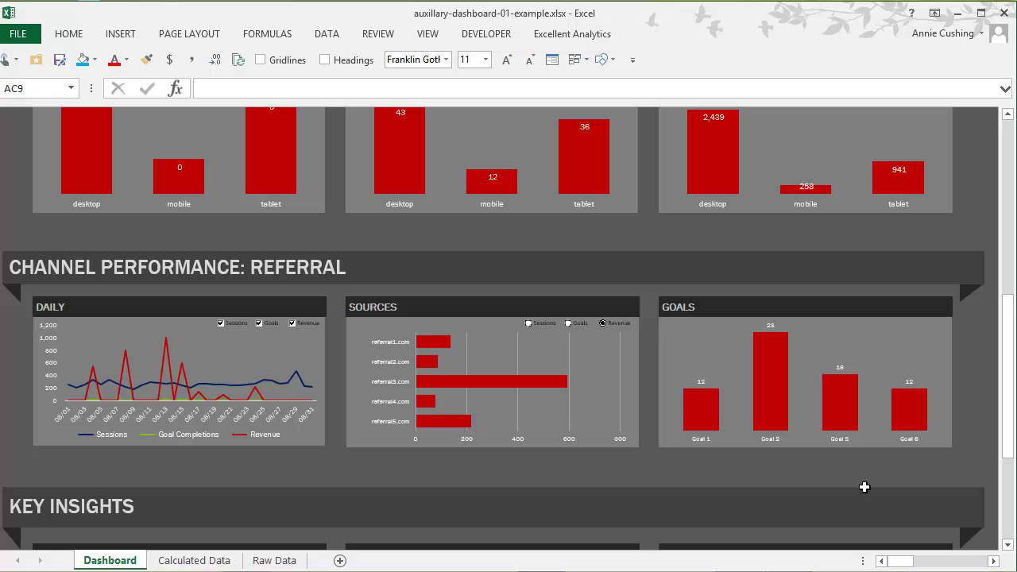
pyautogui.keyDown('ctrl'); pyautogui.scroll(2, 863, 488); pyautogui.keyUp('ctrl')
pyautogui.keyDown('ctrl'); pyautogui.scroll(5, 862, 489); pyautogui.keyUp('ctrl')
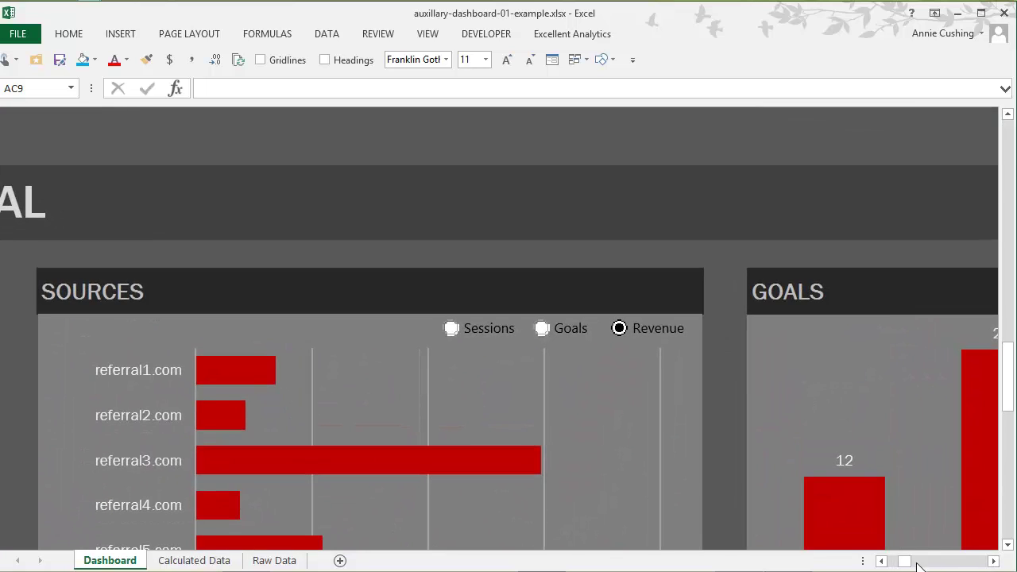
pyautogui.moveTo(918, 566); pyautogui.dragTo(892, 561)
pyautogui.scroll(-3, 835, 456)
pyautogui.scroll(1, 835, 457)
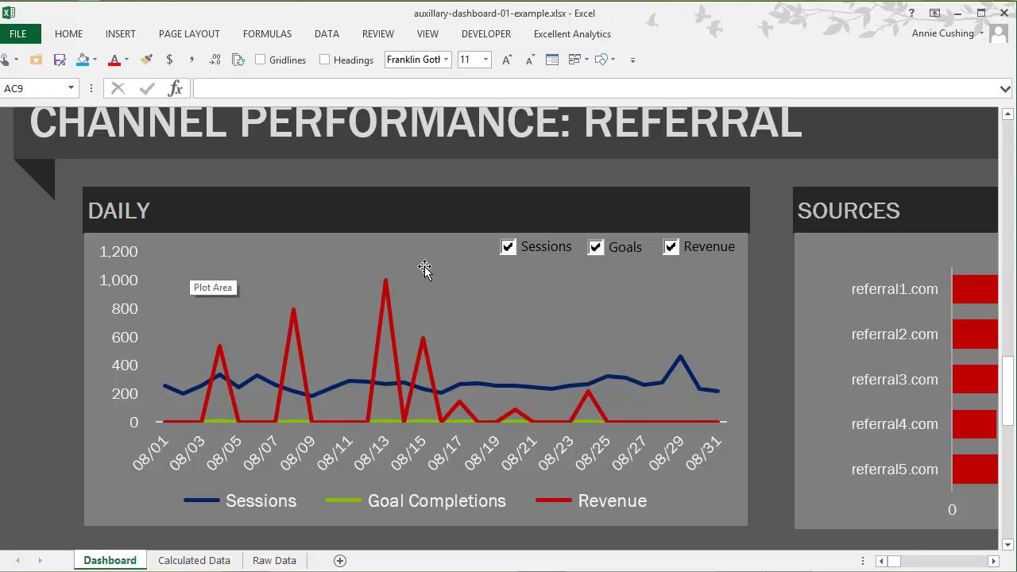
pyautogui.click(509, 248)
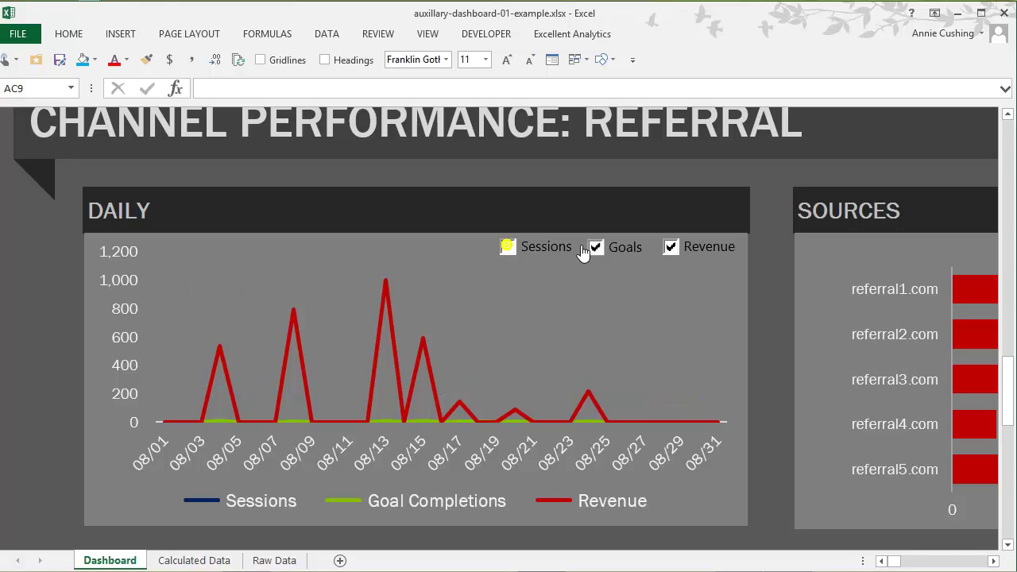
pyautogui.click(596, 249)
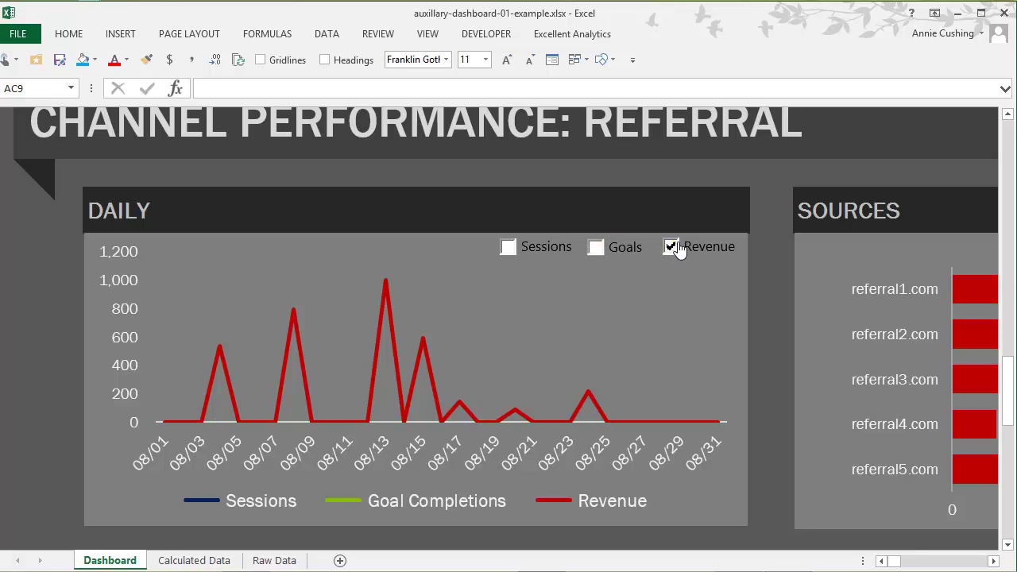
pyautogui.click(672, 247)
# - Show Sessions and Goals in the Daily chart, toggle Sessions off and on, and turn Revenue back on
pyautogui.click(510, 248)
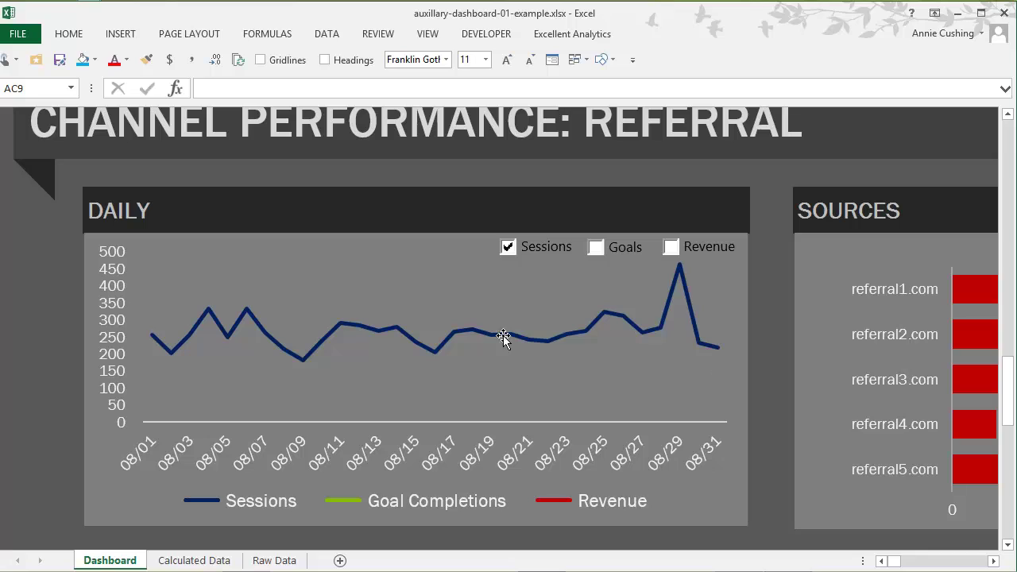
pyautogui.click(596, 248)
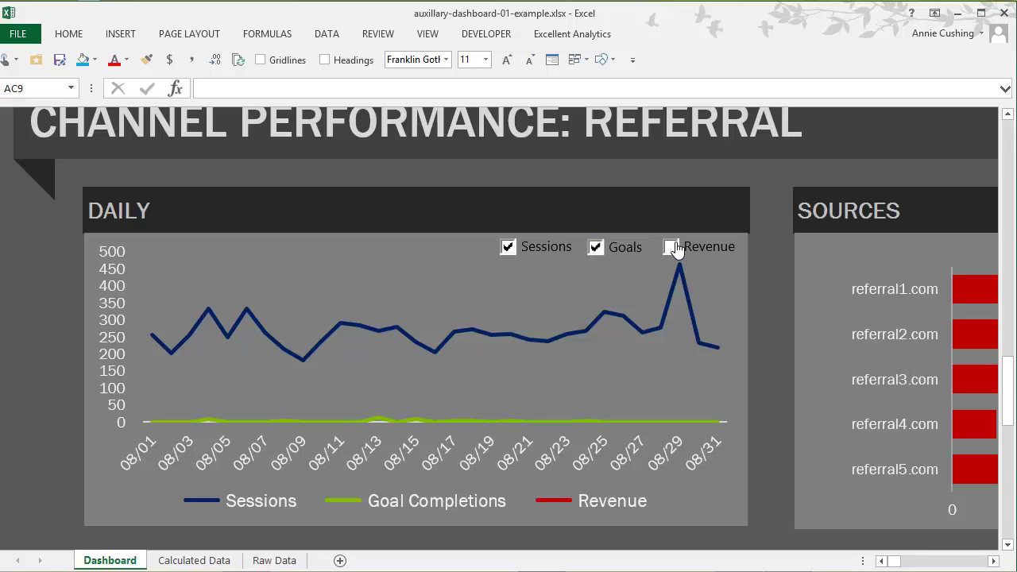
pyautogui.click(510, 247)
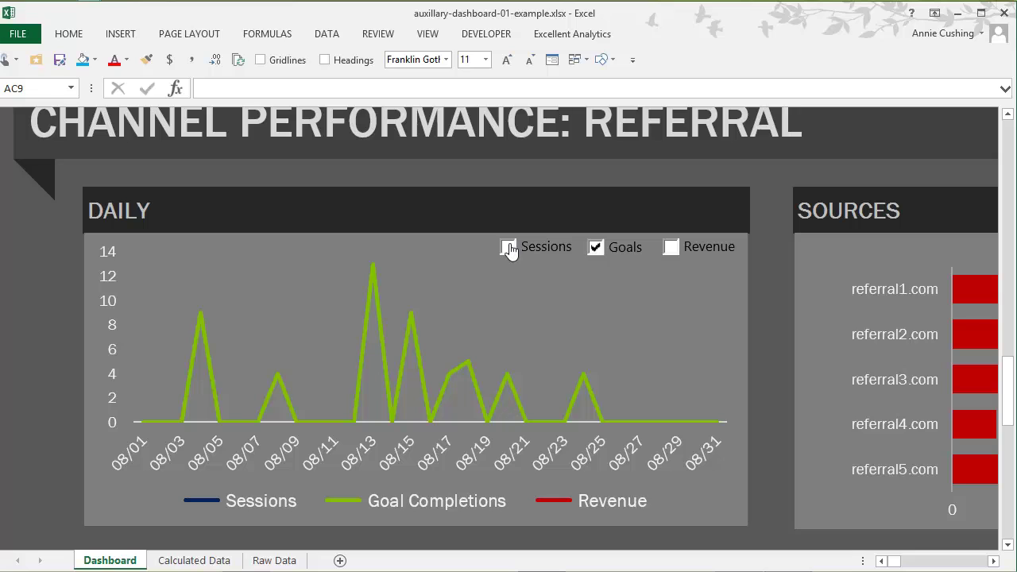
pyautogui.click(510, 248)
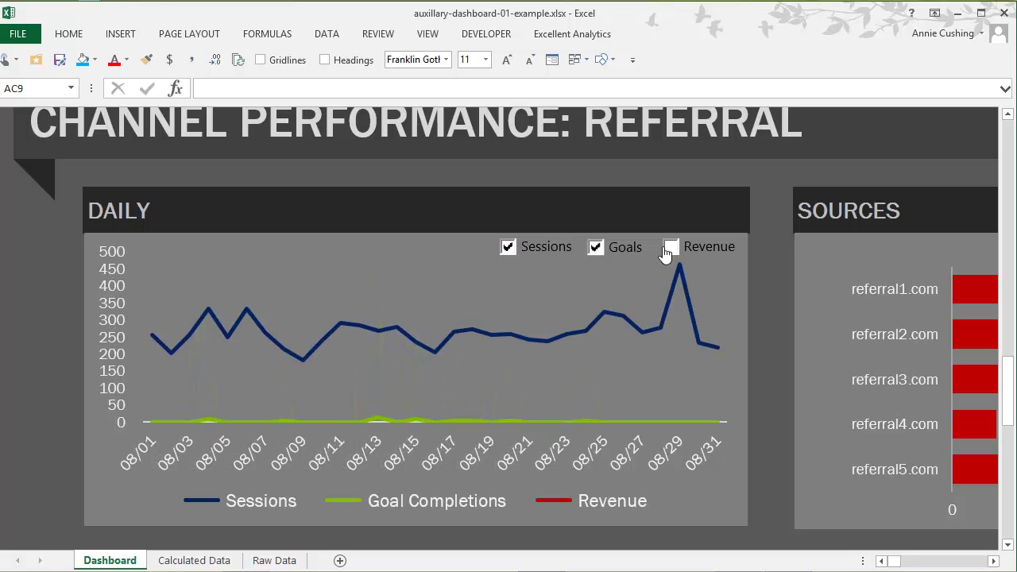
pyautogui.click(671, 247)
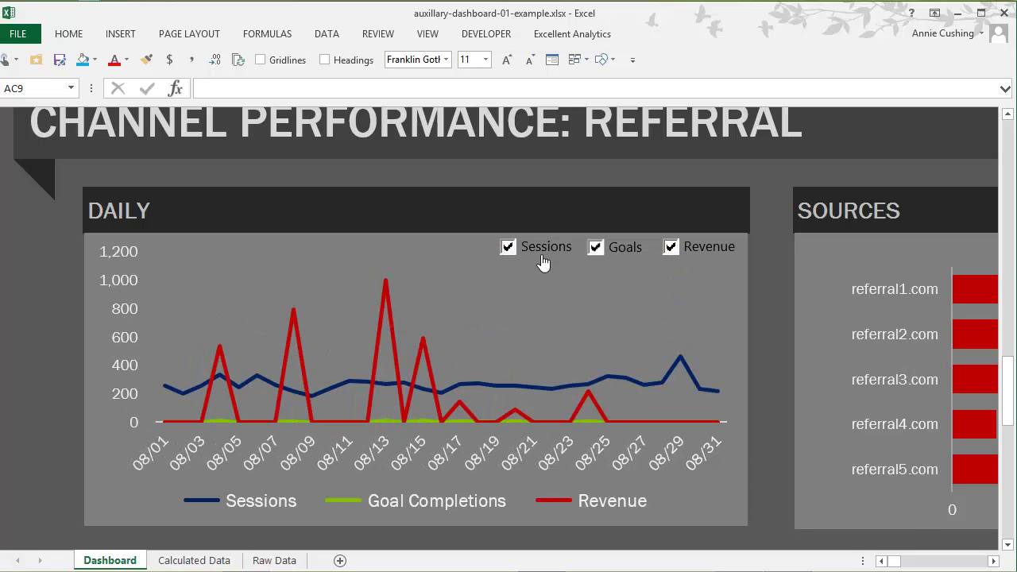
# - Switch the Sources chart's metric to Sessions, Goals and back to Revenue
pyautogui.moveTo(896, 562); pyautogui.dragTo(903, 561)
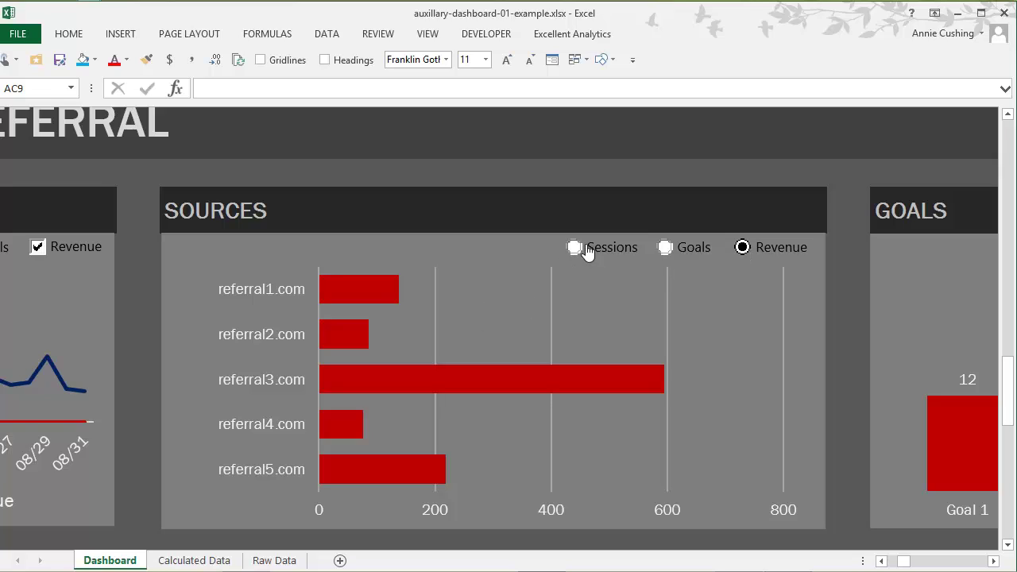
pyautogui.click(579, 247)
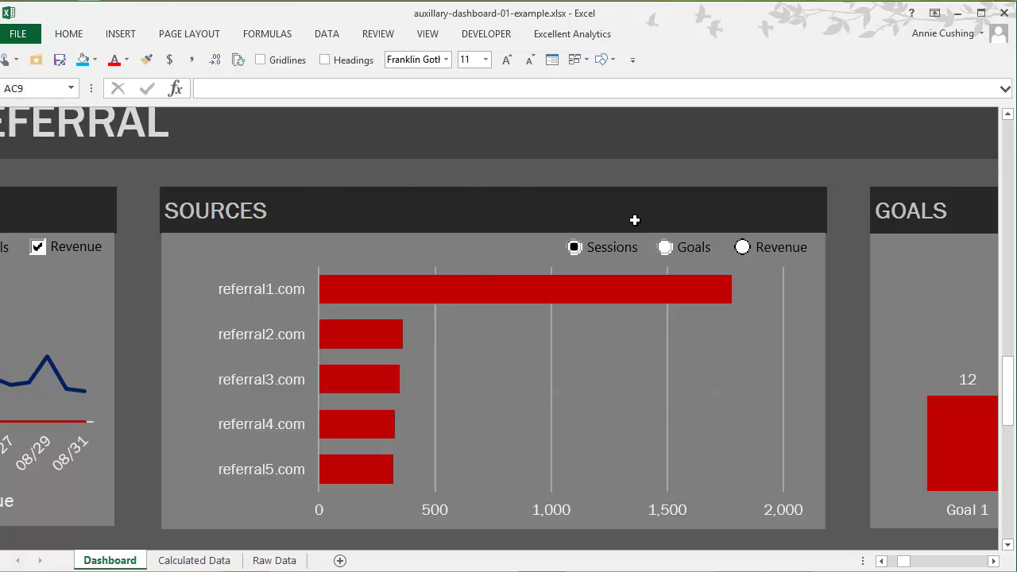
pyautogui.click(665, 248)
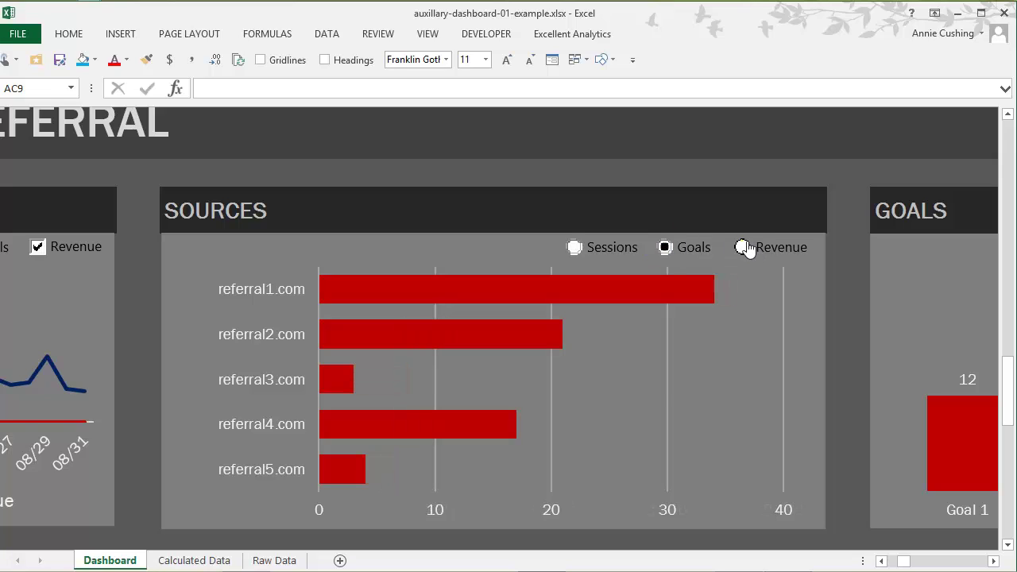
pyautogui.click(742, 247)
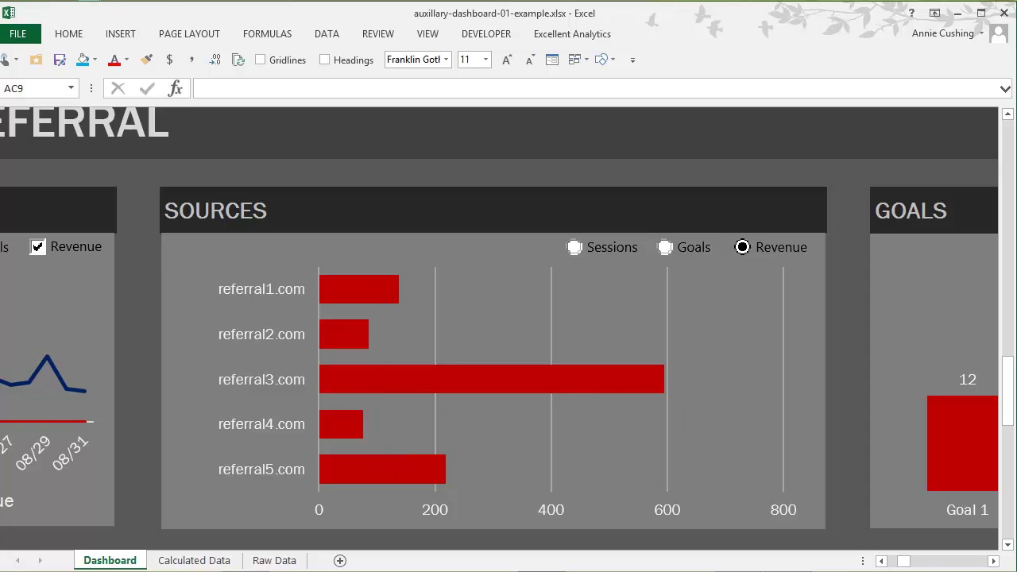
# - Review the Calculated Data and Raw Data sheets that feed the dashboard
pyautogui.moveTo(904, 560)
pyautogui.mouseDown()
pyautogui.moveTo(914, 564)
pyautogui.moveTo(893, 561)
pyautogui.mouseUp()
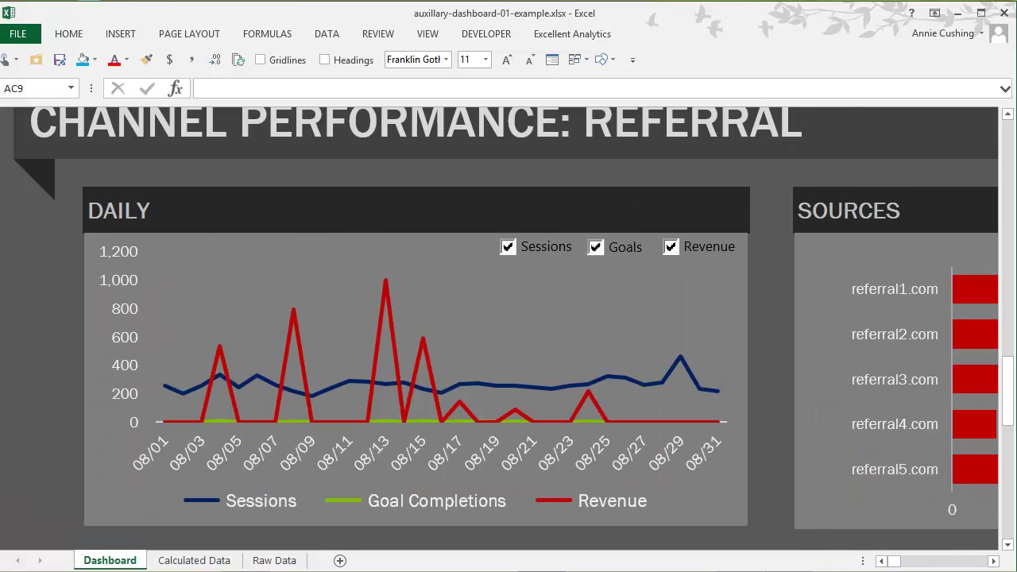
pyautogui.keyDown('ctrl'); pyautogui.scroll(-4, 767, 421); pyautogui.keyUp('ctrl')
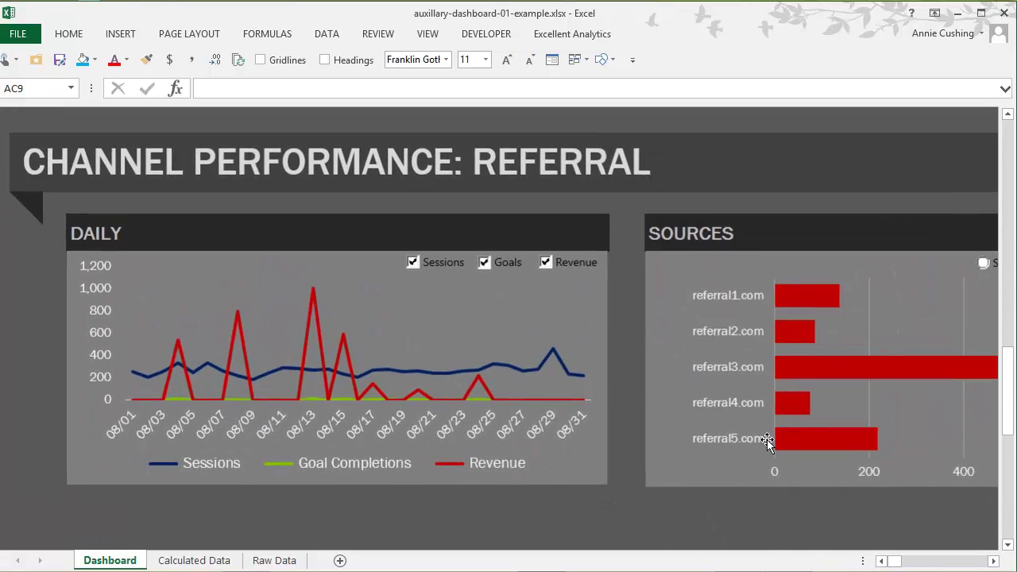
pyautogui.keyDown('ctrl'); pyautogui.scroll(-4, 767, 446); pyautogui.keyUp('ctrl')
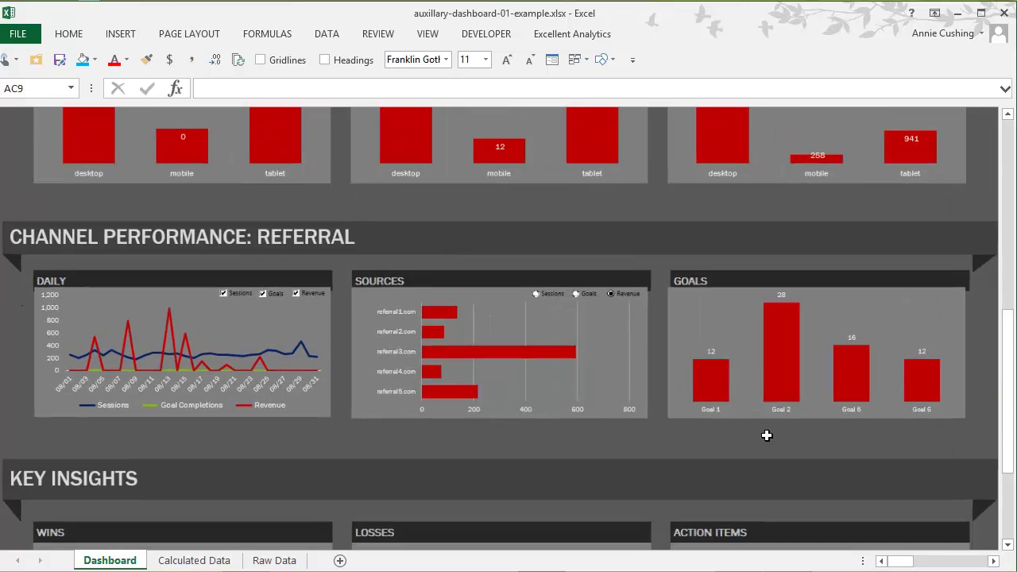
pyautogui.moveTo(1014, 367); pyautogui.dragTo(1014, 178)
pyautogui.click(182, 562)
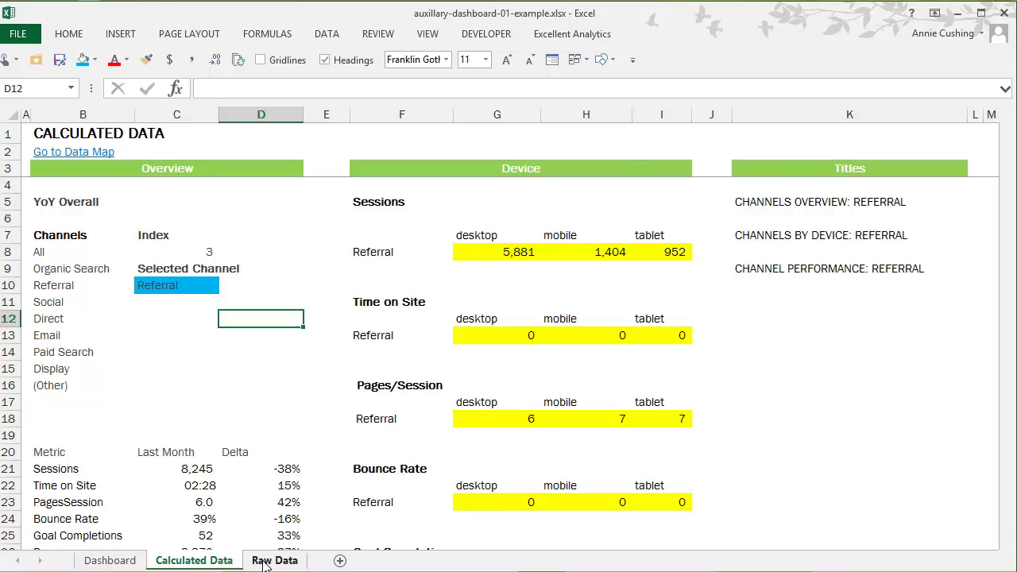
pyautogui.click(263, 561)
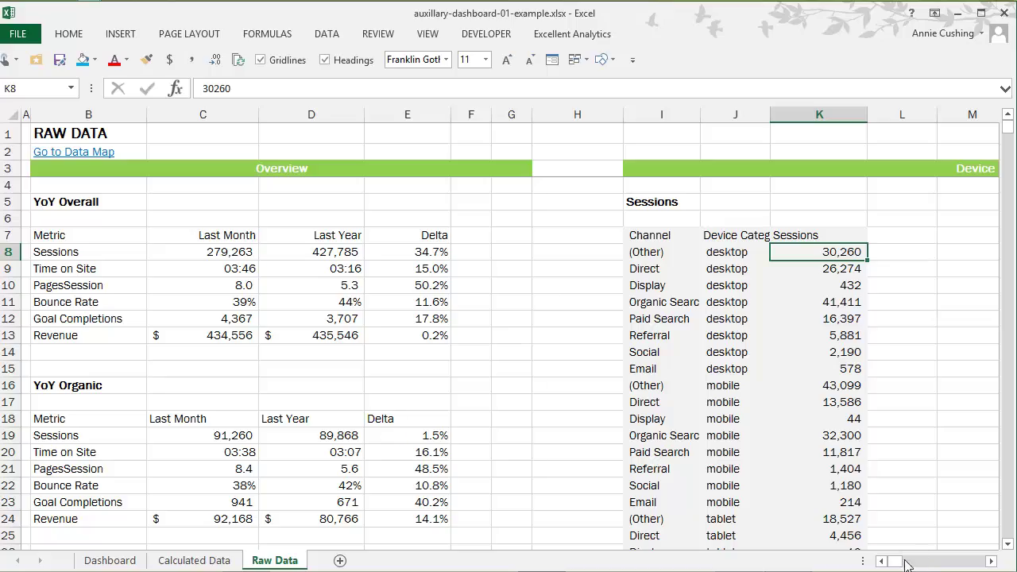
pyautogui.moveTo(903, 559)
pyautogui.mouseDown()
pyautogui.moveTo(921, 564)
pyautogui.moveTo(895, 563)
pyautogui.mouseUp()
# - Display the formulas on the Calculated Data sheet and look across its Device and Titles sections
pyautogui.click(212, 561)
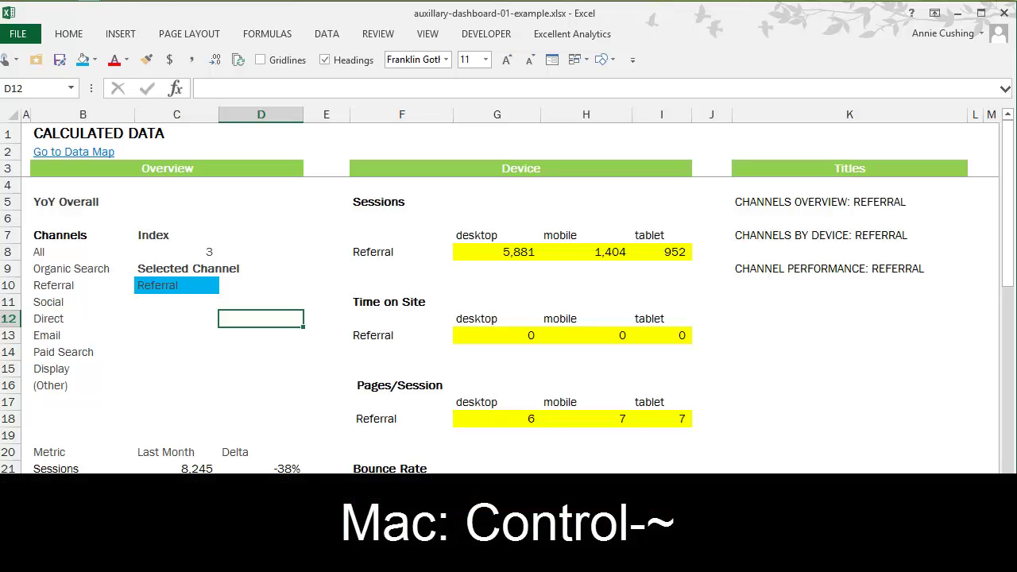
pyautogui.hotkey('ctrl', '`')
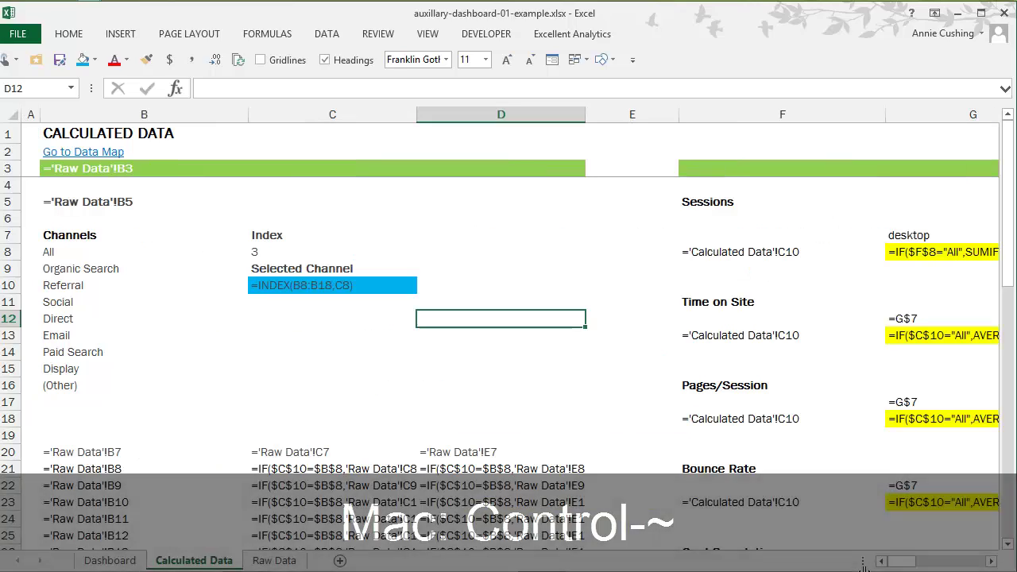
pyautogui.moveTo(902, 564)
pyautogui.mouseDown()
pyautogui.moveTo(969, 566)
pyautogui.moveTo(919, 567)
pyautogui.mouseUp()
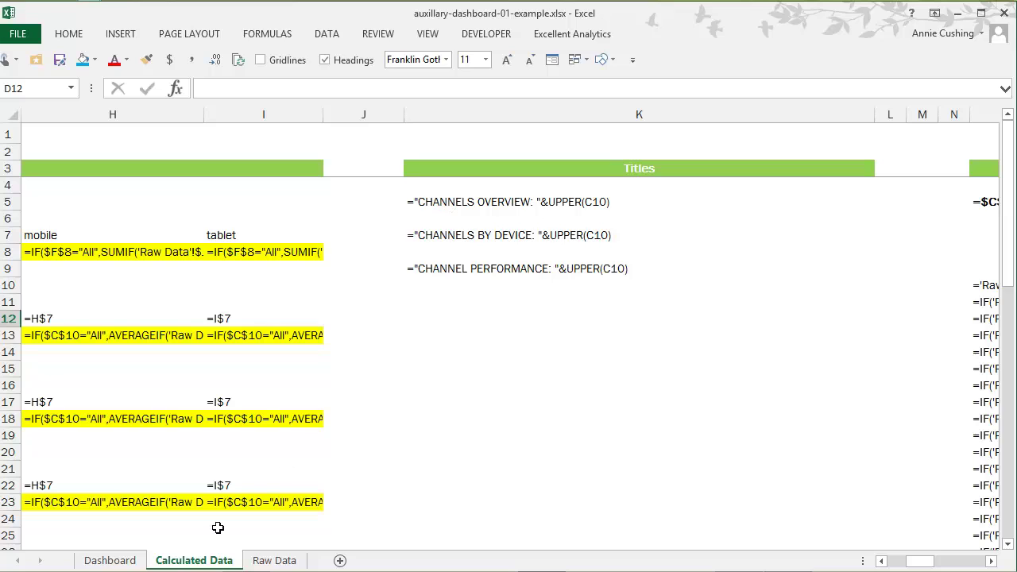
# - Return to the Dashboard sheet and set its marketing channel to Organic Search
pyautogui.click(120, 561)
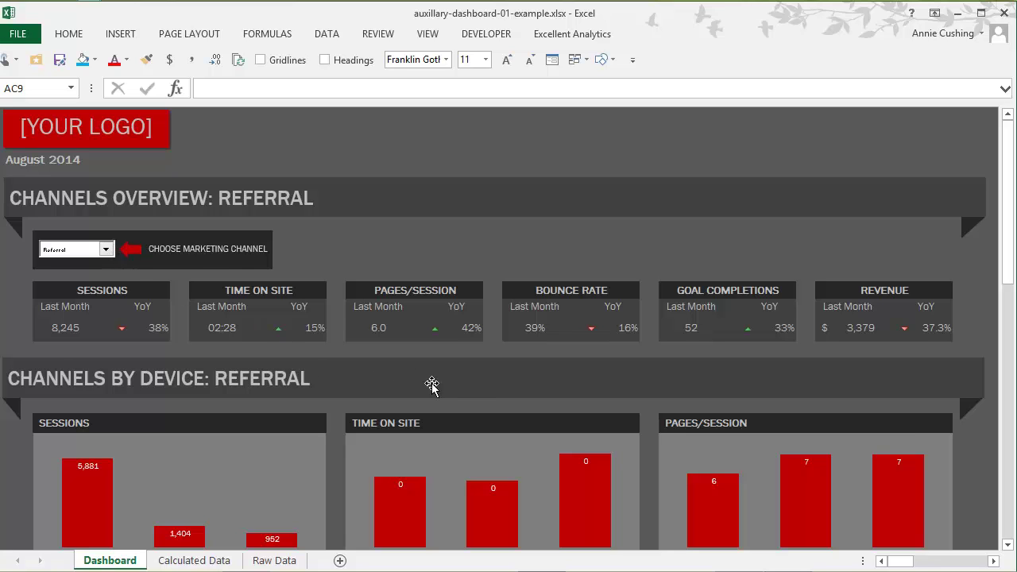
pyautogui.keyDown('ctrl'); pyautogui.scroll(2, 465, 406); pyautogui.keyUp('ctrl')
pyautogui.keyDown('ctrl'); pyautogui.scroll(1, 468, 408); pyautogui.keyUp('ctrl')
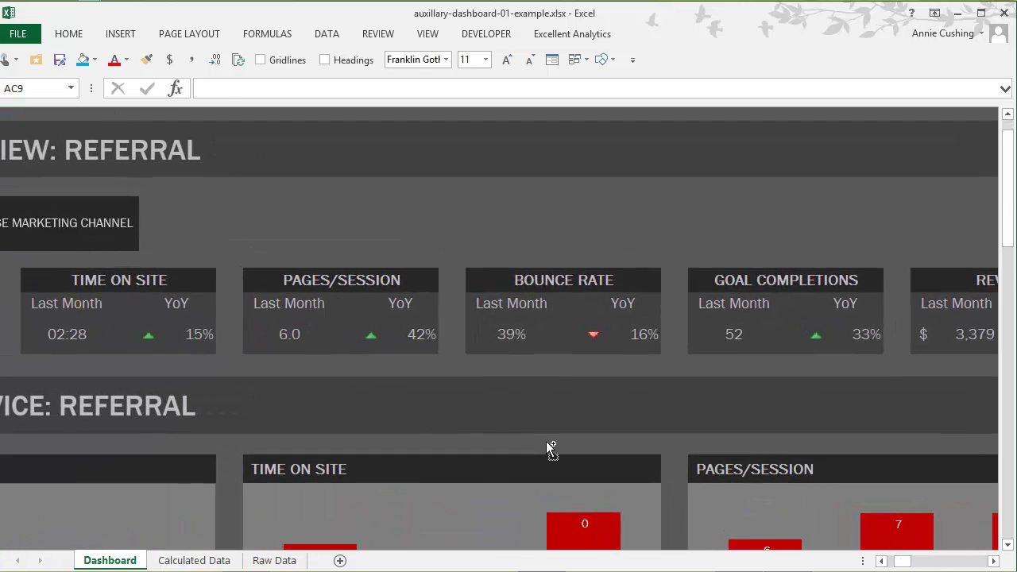
pyautogui.moveTo(900, 562); pyautogui.dragTo(893, 561)
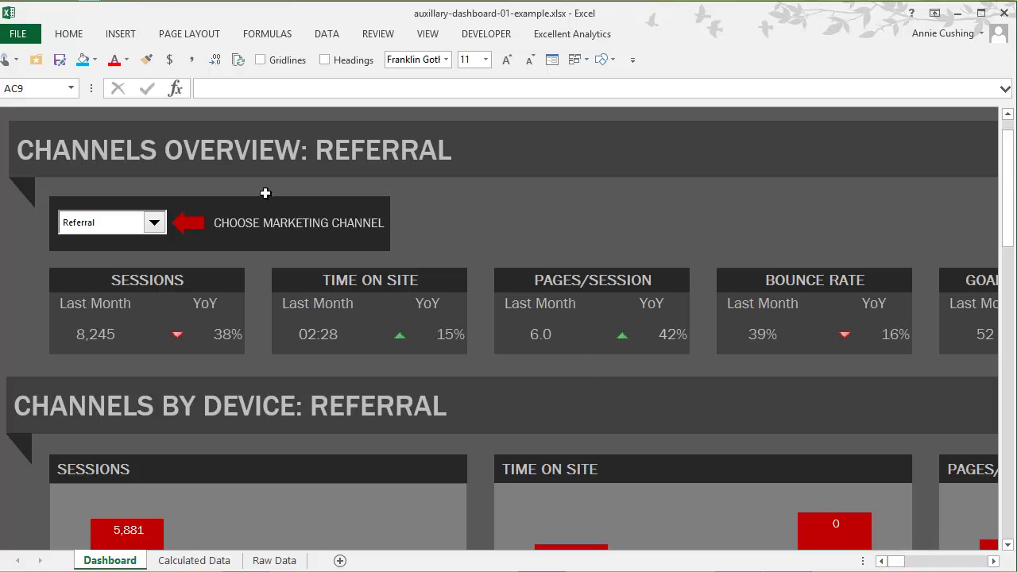
pyautogui.click(156, 223)
pyautogui.click(109, 250)
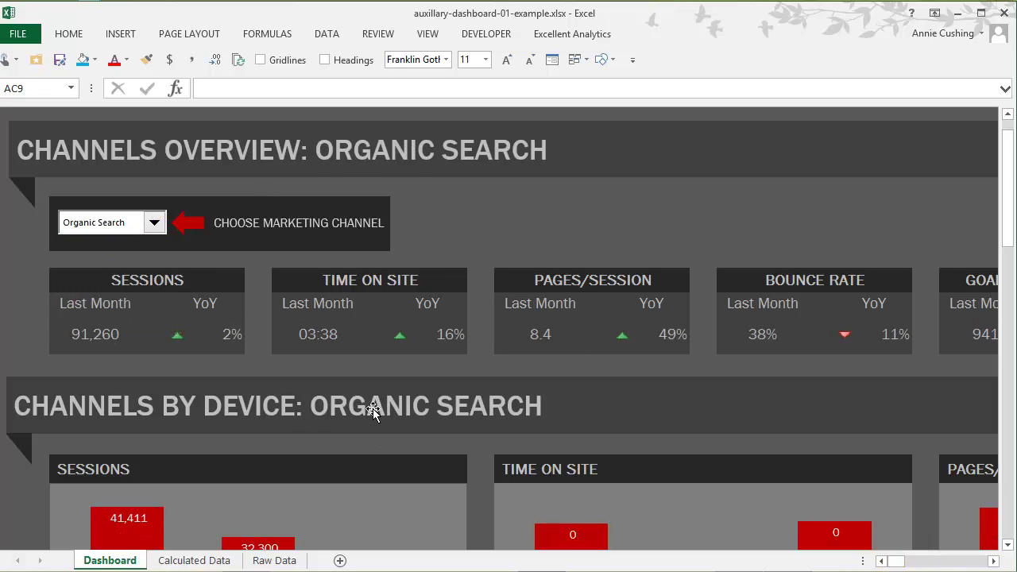
pyautogui.scroll(-1, 553, 407)
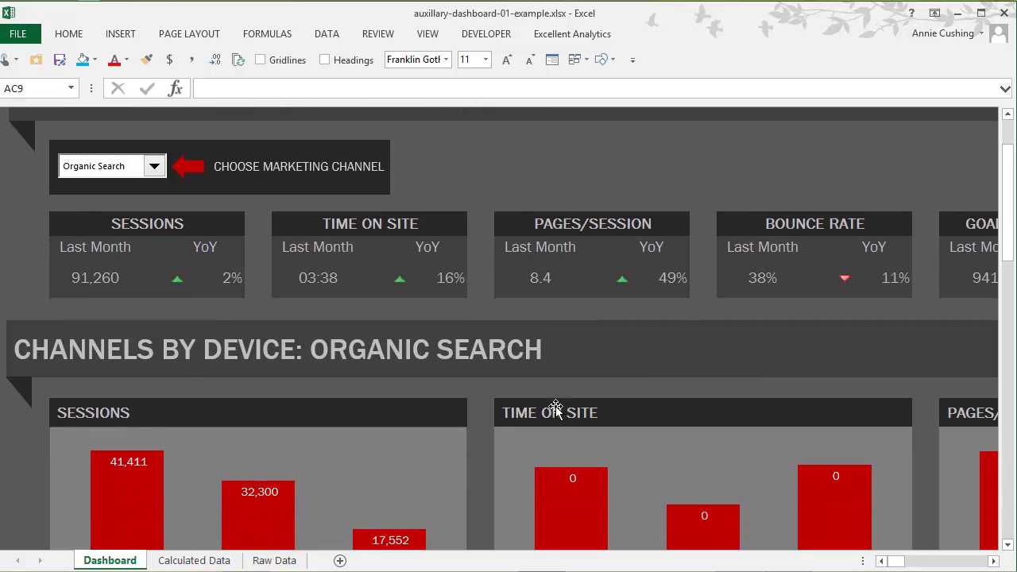
# - Review the dashboard's device, channel performance and key insights sections for the Organic Search channel
pyautogui.scroll(-1, 555, 408)
pyautogui.scroll(-3, 422, 357)
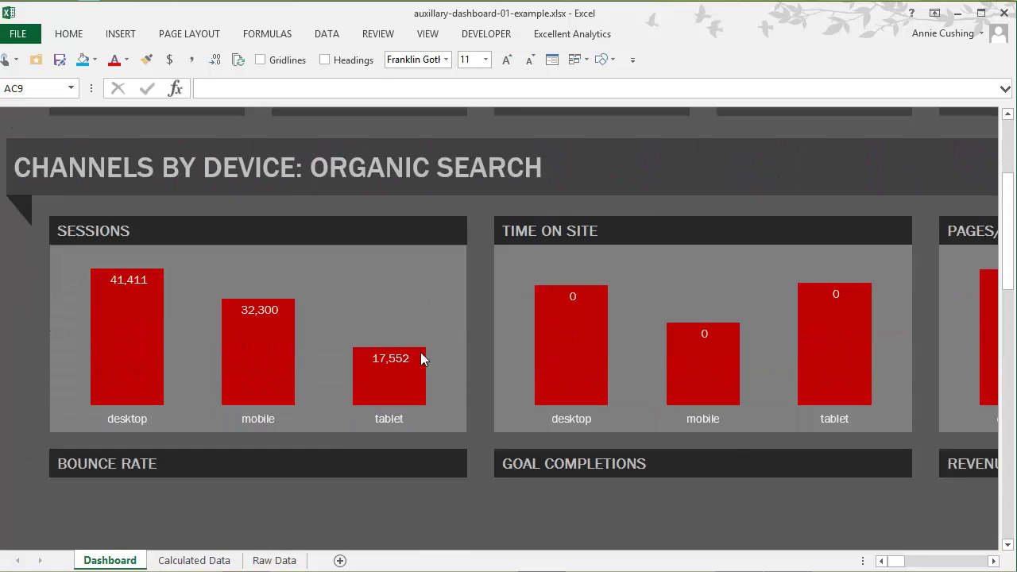
pyautogui.scroll(-5, 424, 373)
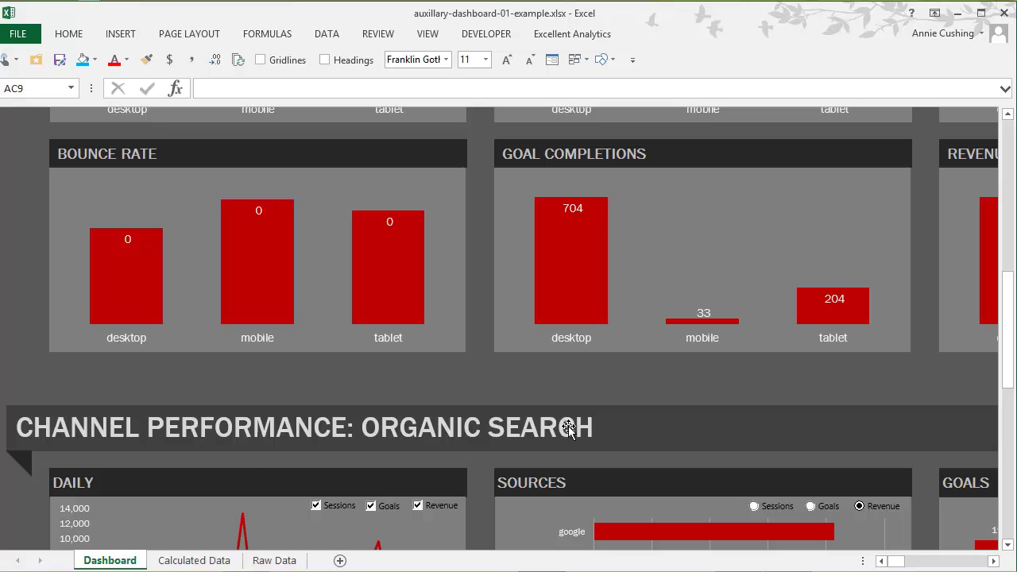
pyautogui.scroll(-3, 517, 429)
pyautogui.scroll(-2, 518, 430)
pyautogui.scroll(-2, 369, 452)
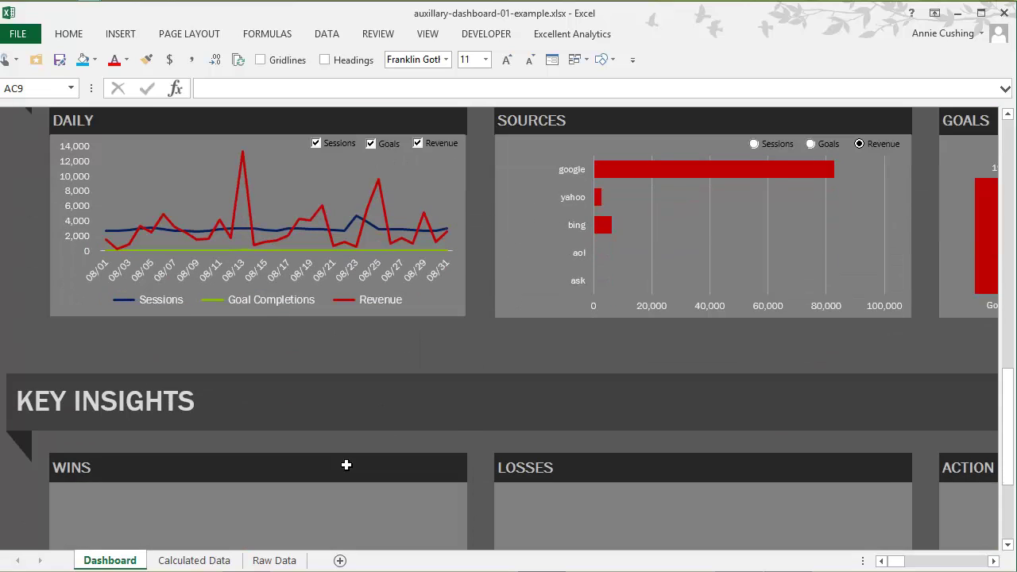
pyautogui.scroll(17, 345, 463)
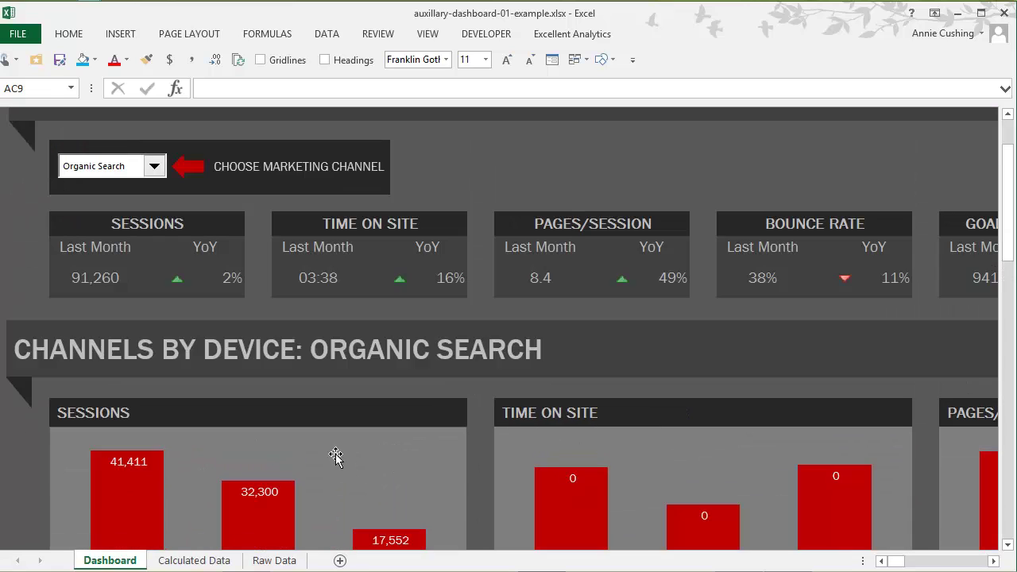
pyautogui.scroll(3, 336, 454)
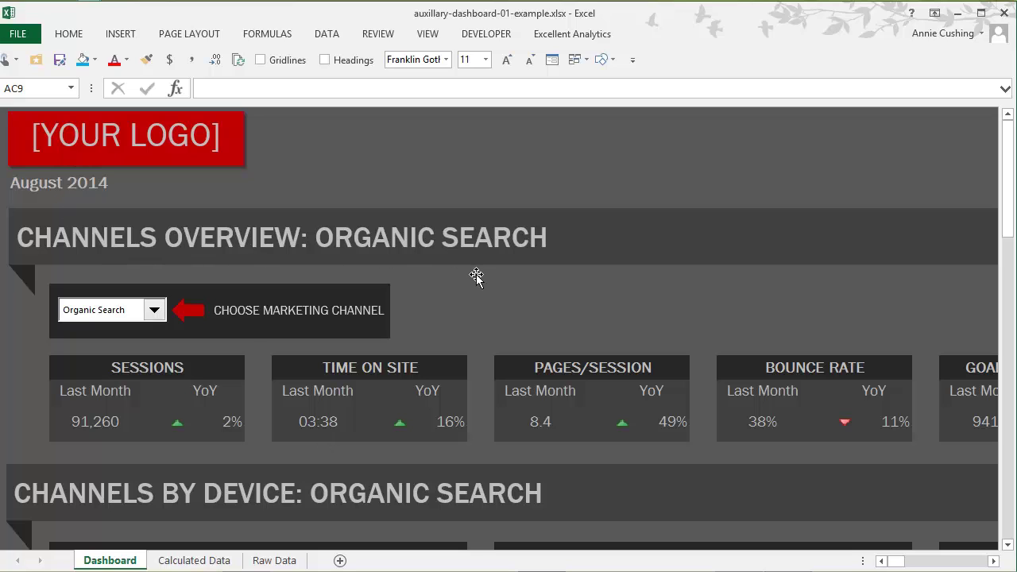
# - Switch the Calculated Data sheet from showing formulas back to values and bring its Overview section into view
pyautogui.click(194, 560)
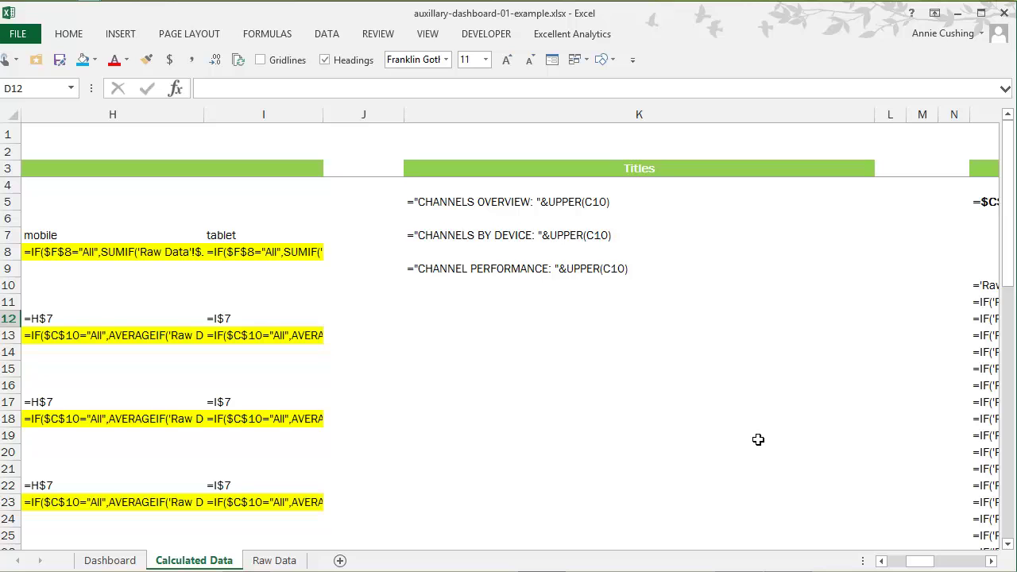
pyautogui.hotkey('ctrl', '`')
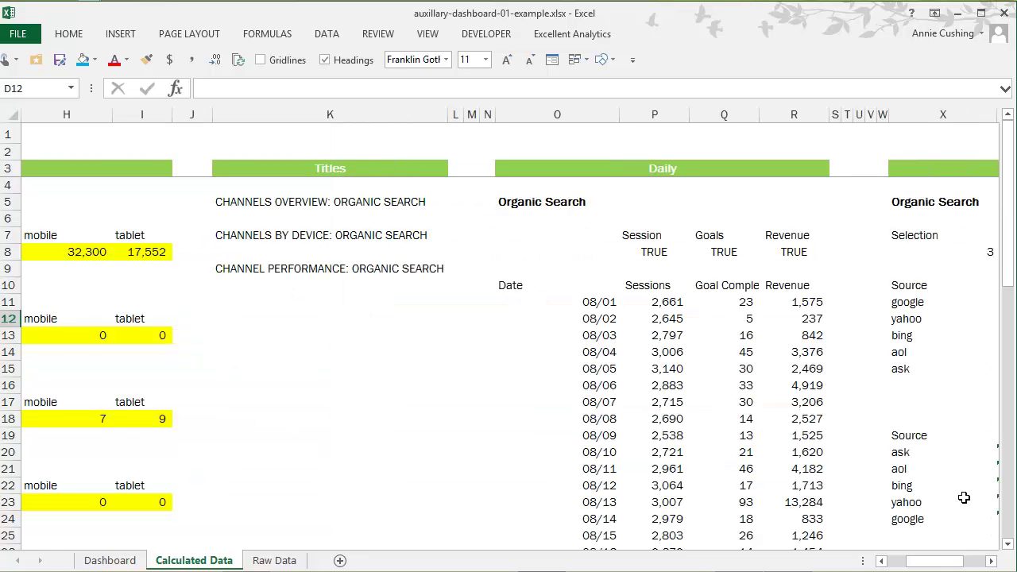
pyautogui.moveTo(946, 561); pyautogui.dragTo(926, 561)
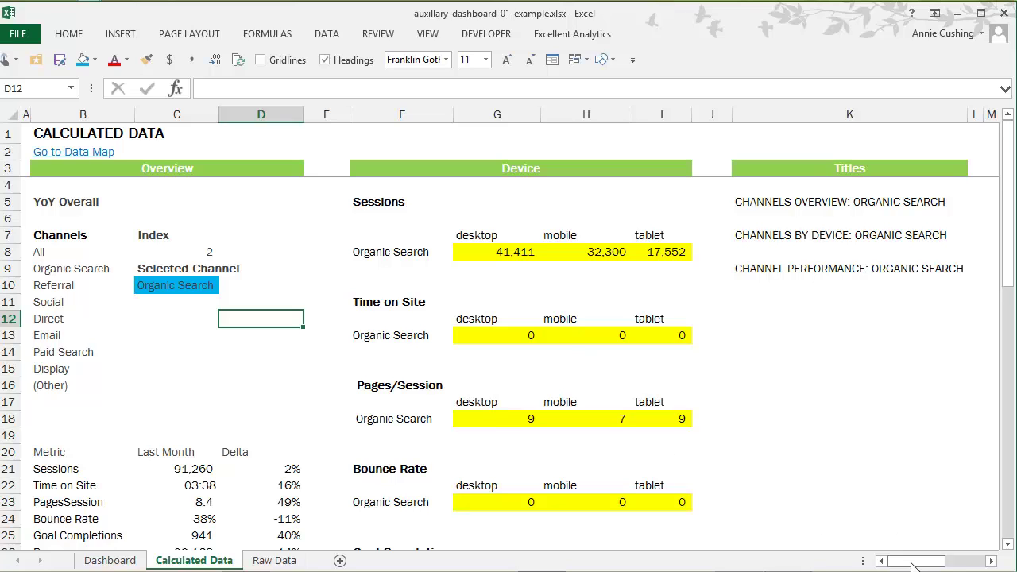
pyautogui.moveTo(915, 564)
pyautogui.mouseDown()
pyautogui.moveTo(971, 565)
pyautogui.moveTo(913, 561)
pyautogui.mouseUp()
# - Set the dashboard's marketing channel to All and check the index and Selected Channel cells on the Calculated Data sheet
pyautogui.moveTo(65, 530)
pyautogui.click(111, 560)
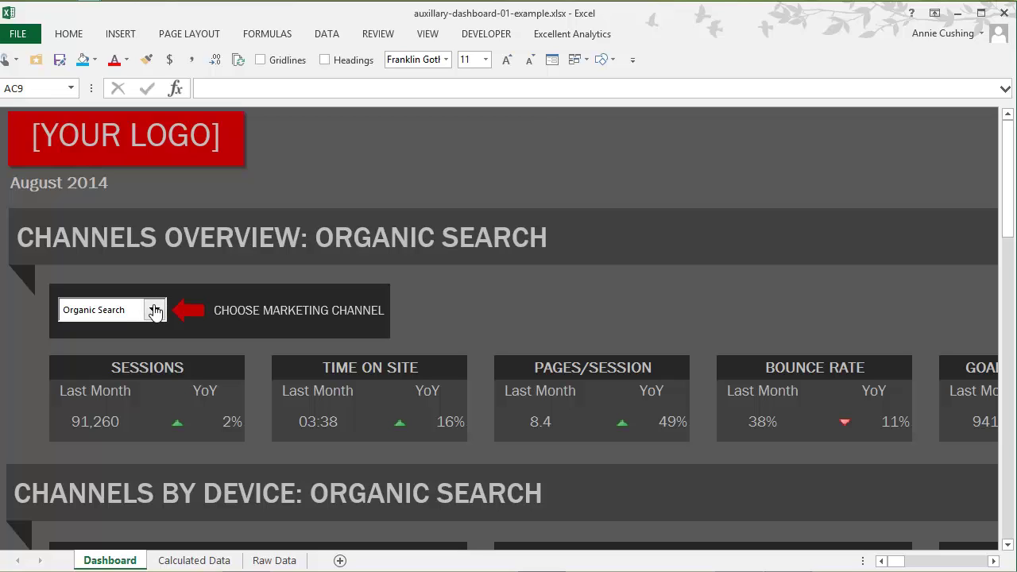
pyautogui.click(154, 310)
pyautogui.click(135, 327)
pyautogui.click(184, 560)
pyautogui.click(109, 560)
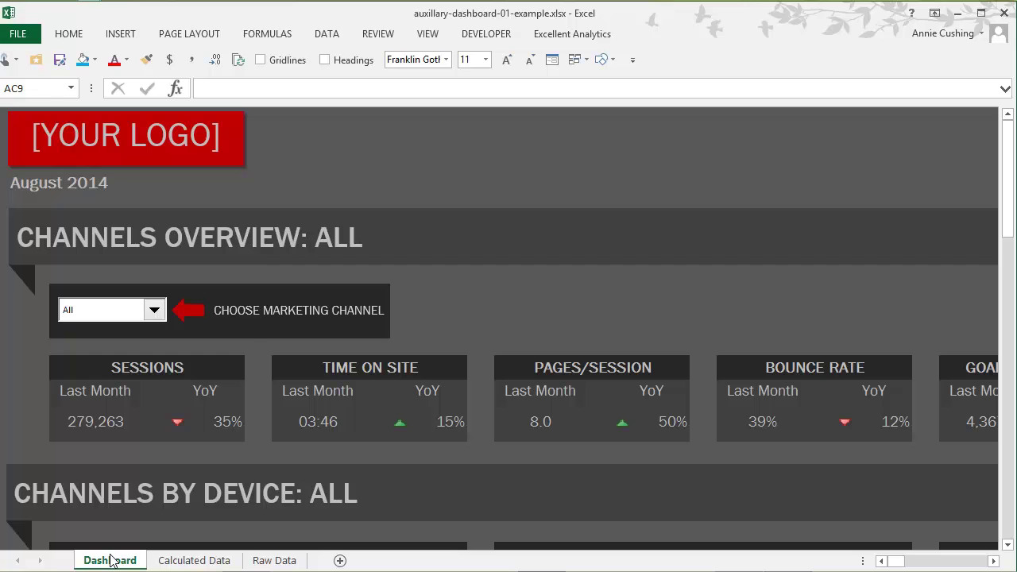
pyautogui.click(184, 560)
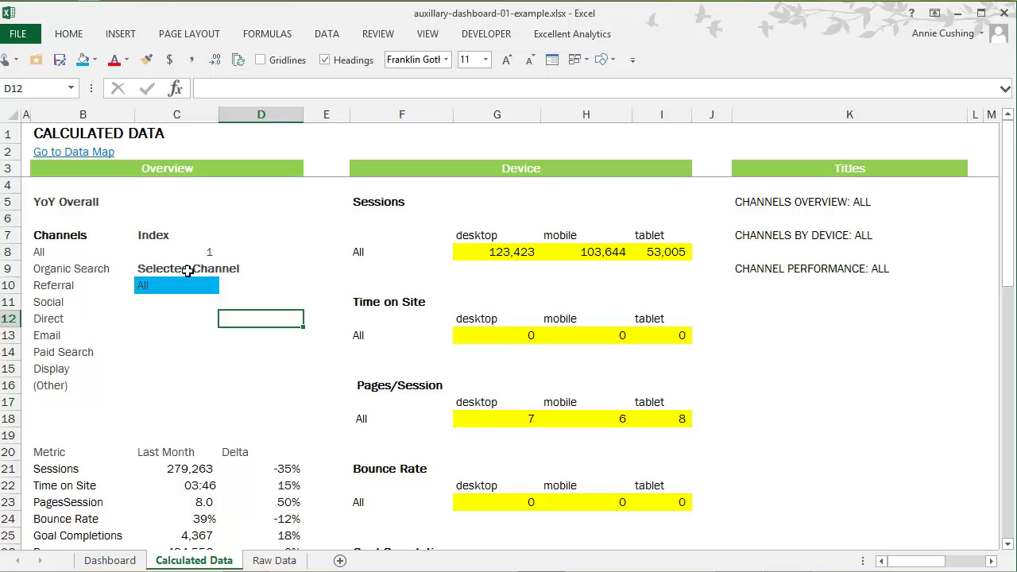
pyautogui.click(155, 290)
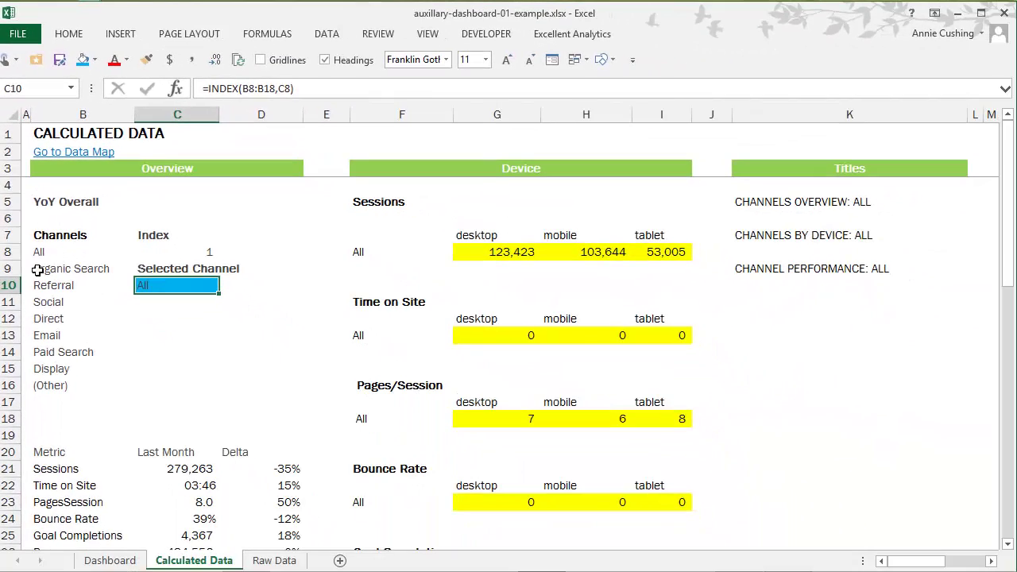
# - Set the dashboard's marketing channel back to Organic Search and return to the Calculated Data sheet
pyautogui.click(109, 560)
pyautogui.click(139, 318)
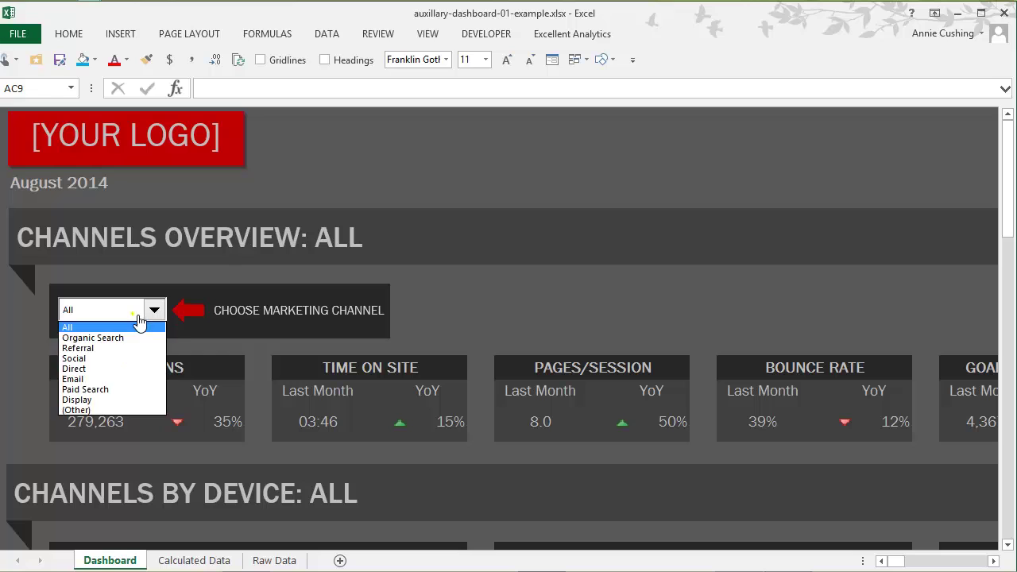
pyautogui.click(123, 337)
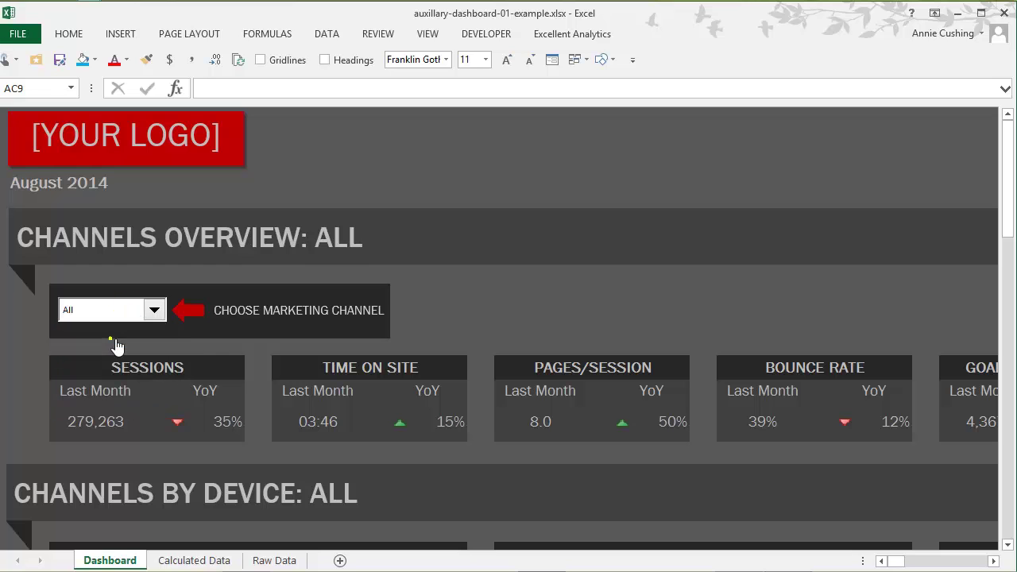
pyautogui.click(175, 560)
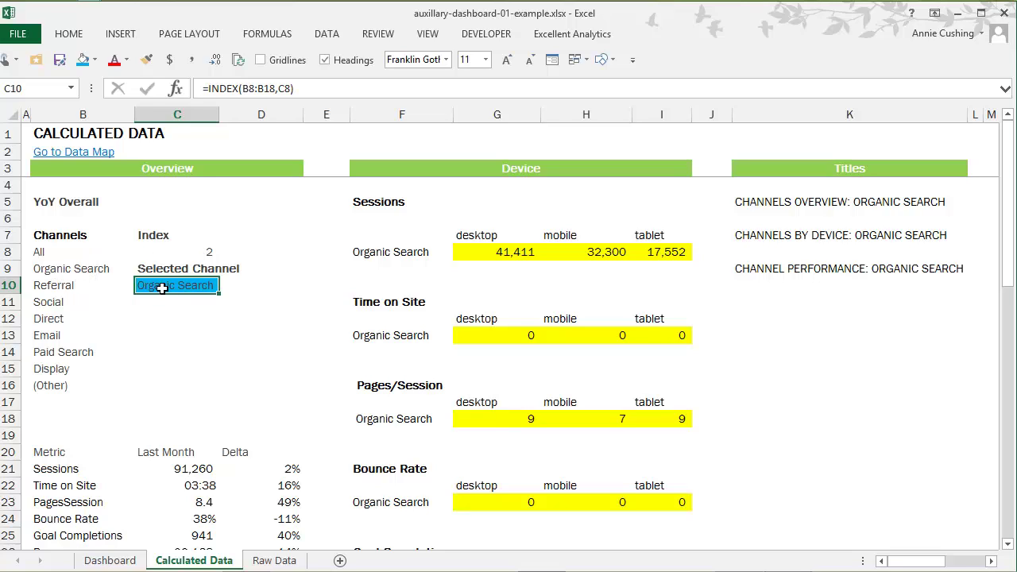
# - Examine the arguments of the Selected Channel cell's INDEX formula and the channel reference in cell F8
pyautogui.click(250, 94)
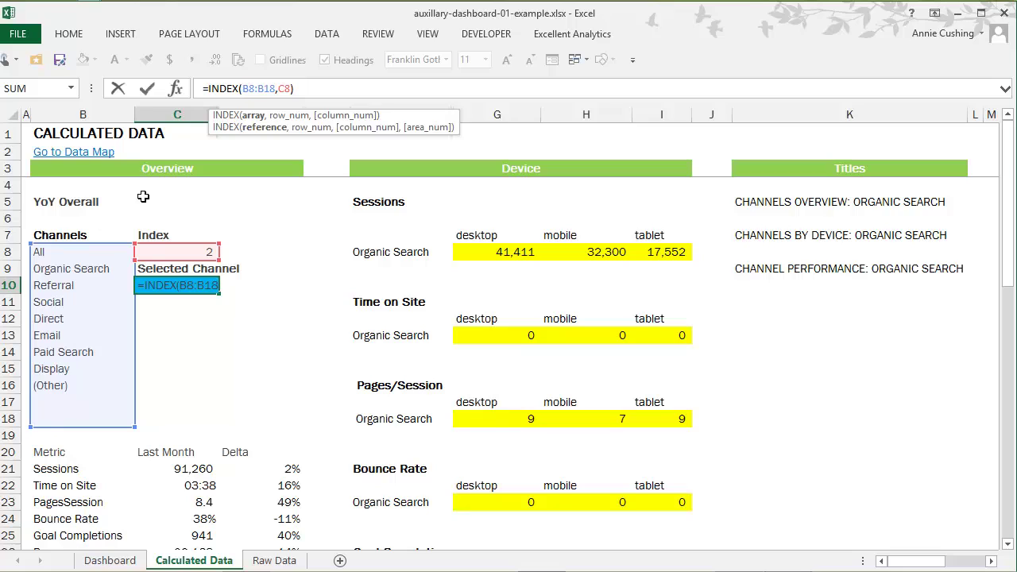
pyautogui.click(290, 94)
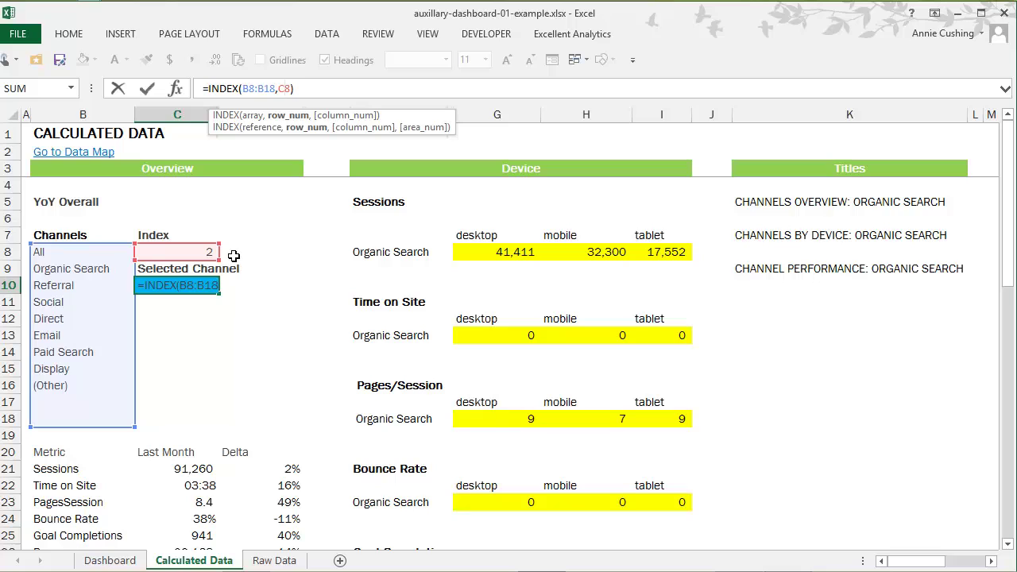
pyautogui.hotkey('ctrl', 'Return')
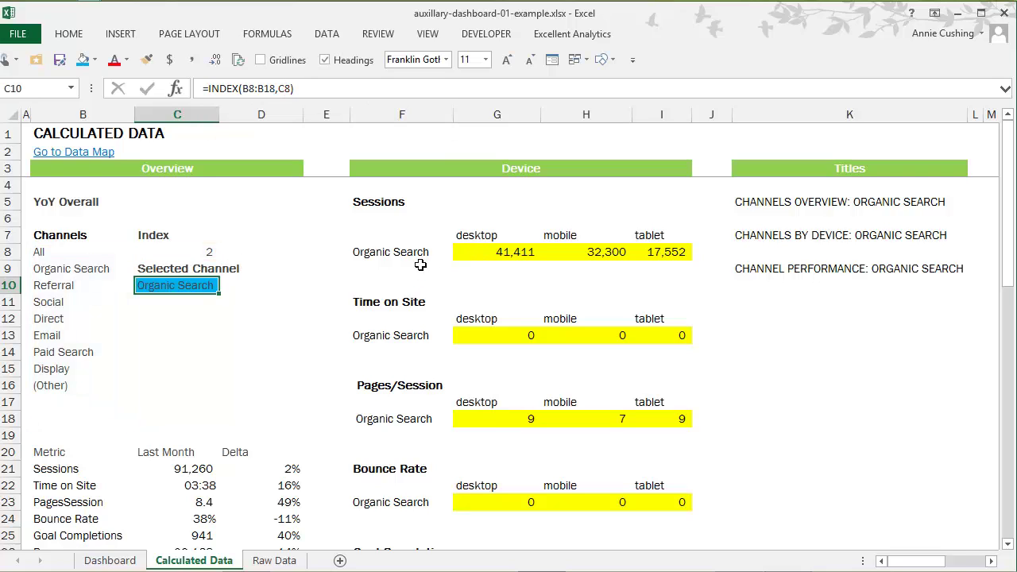
pyautogui.click(390, 258)
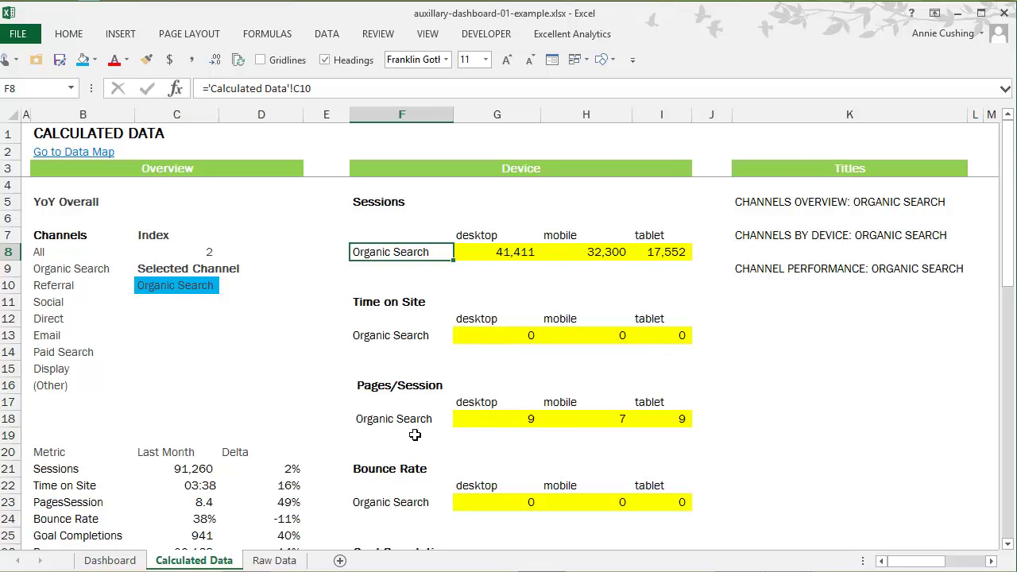
# - Inspect the desktop Sessions formula in cell G8 of the Device section, then clear that cell
pyautogui.click(498, 254)
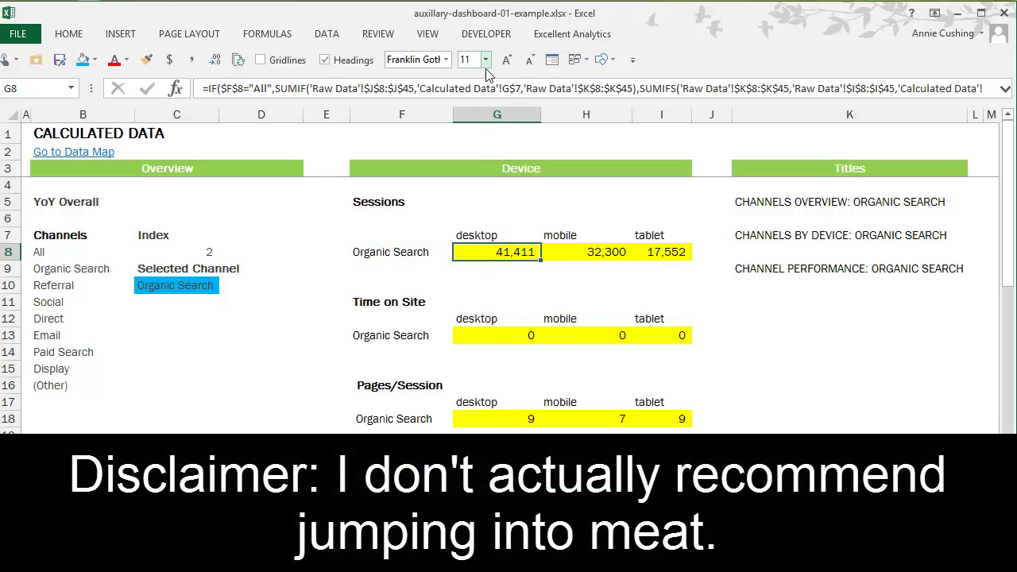
pyautogui.tripleClick(481, 104)
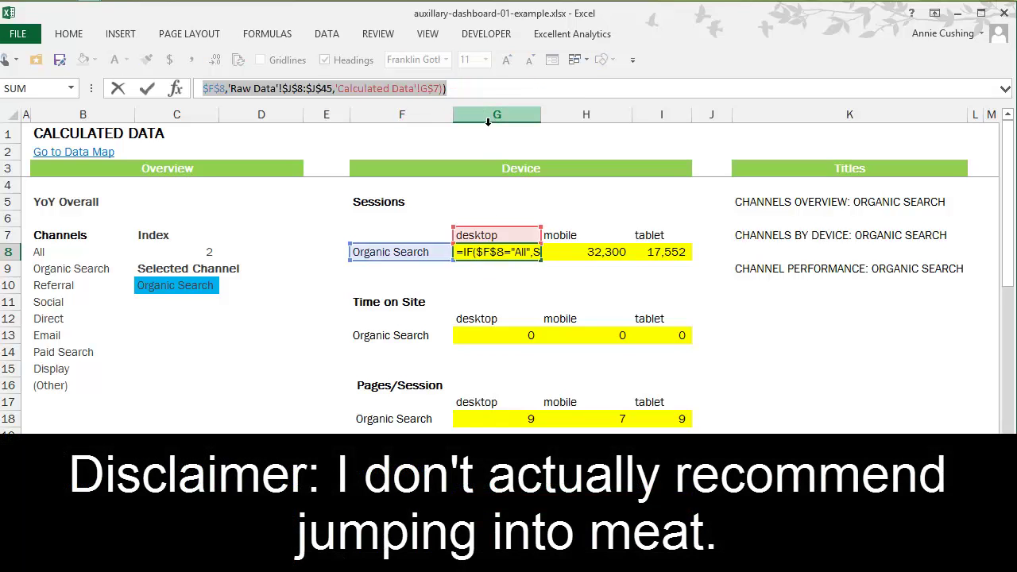
pyautogui.press('Escape')
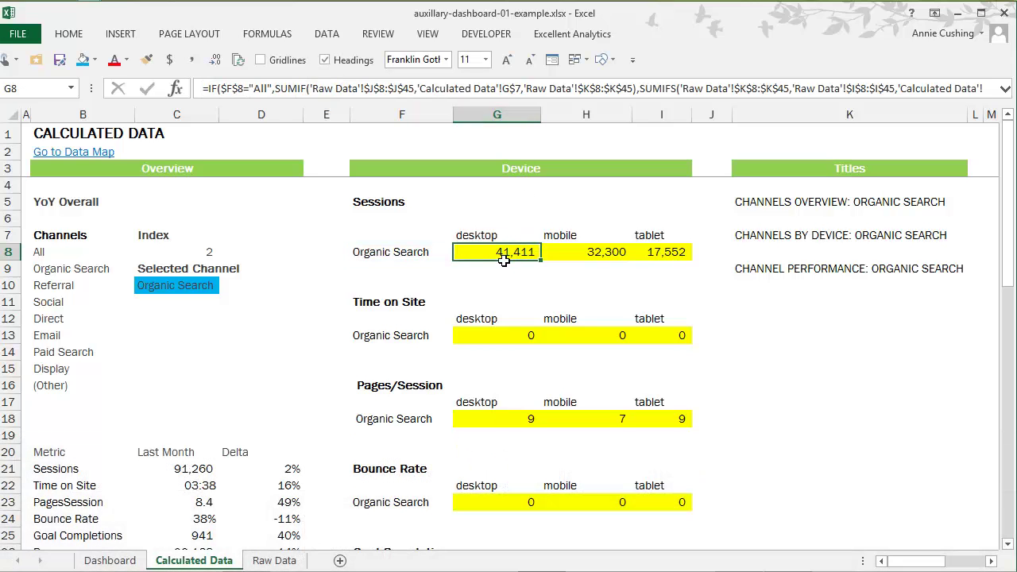
pyautogui.press('Delete')
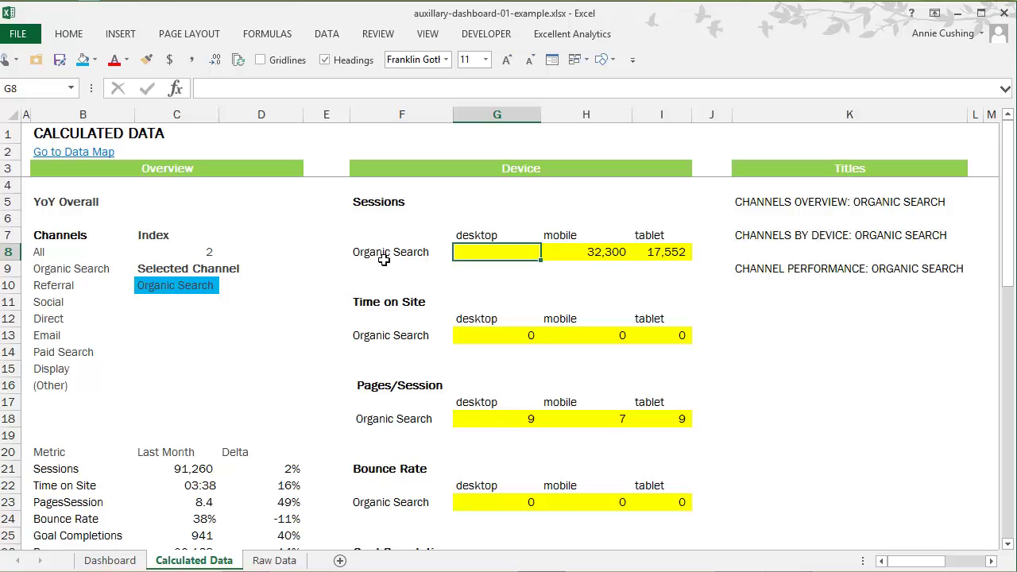
# - Look over the device Sessions table on the Raw Data sheet, select its desktop values K8:K15, and return to Calculated Data
pyautogui.click(274, 560)
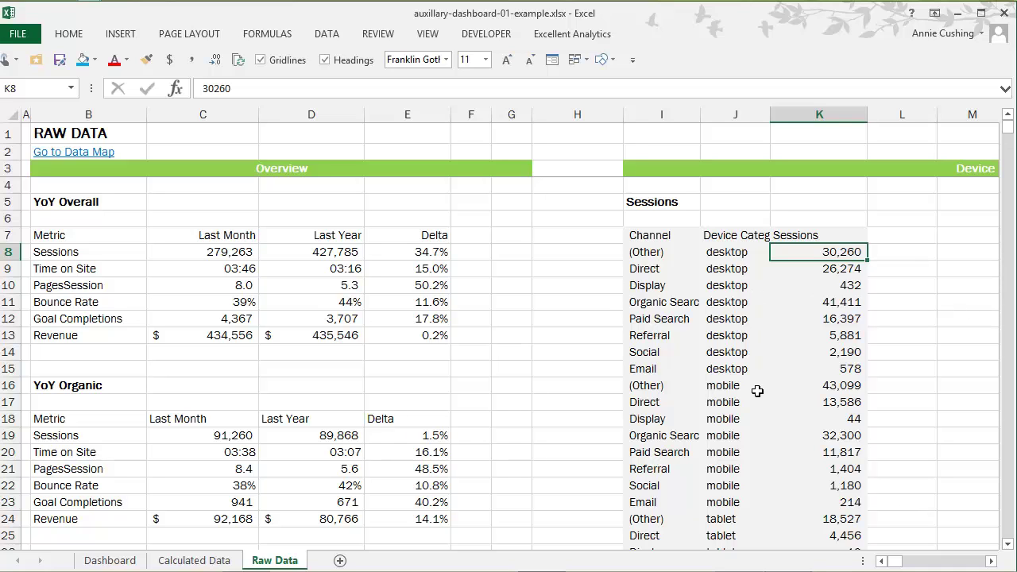
pyautogui.scroll(-1, 736, 387)
pyautogui.scroll(-2, 736, 387)
pyautogui.scroll(3, 734, 398)
pyautogui.moveTo(832, 252); pyautogui.dragTo(823, 367)
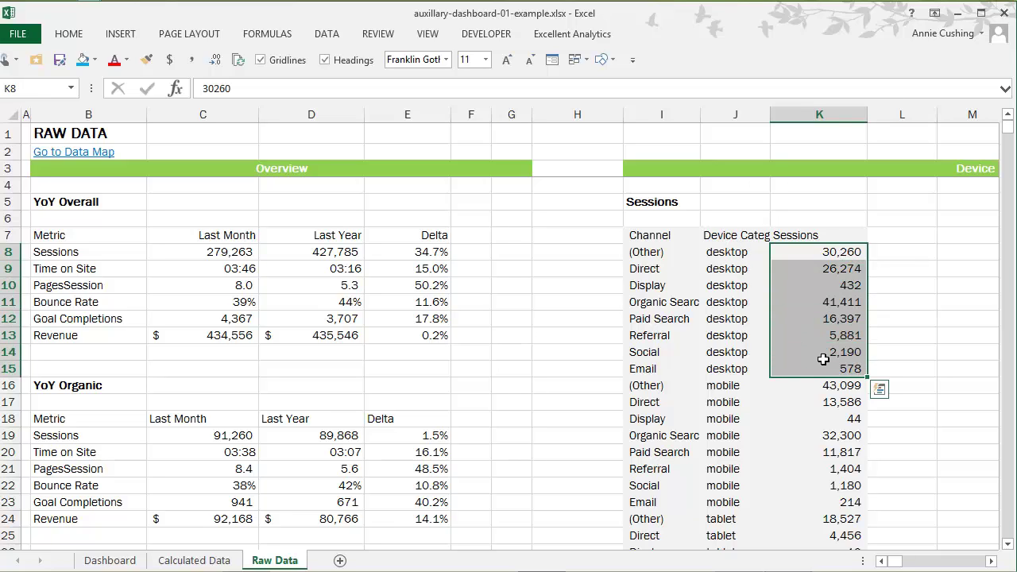
pyautogui.click(228, 561)
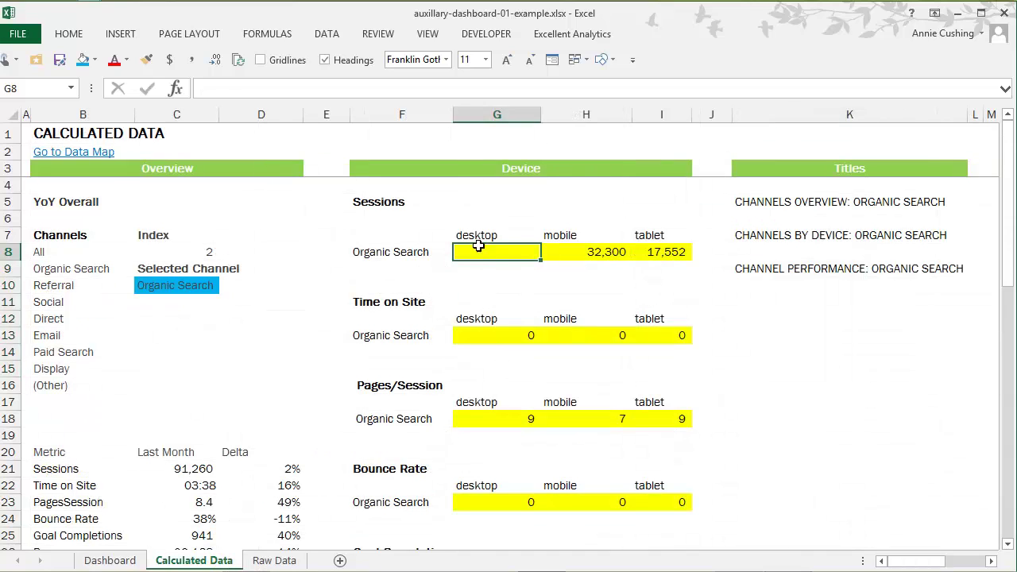
# - Select the mobile session values K16:K23 on the Raw Data sheet, then go back to Calculated Data
pyautogui.hotkey('ctrl', 'pagedown')
pyautogui.scroll(-2, 717, 344)
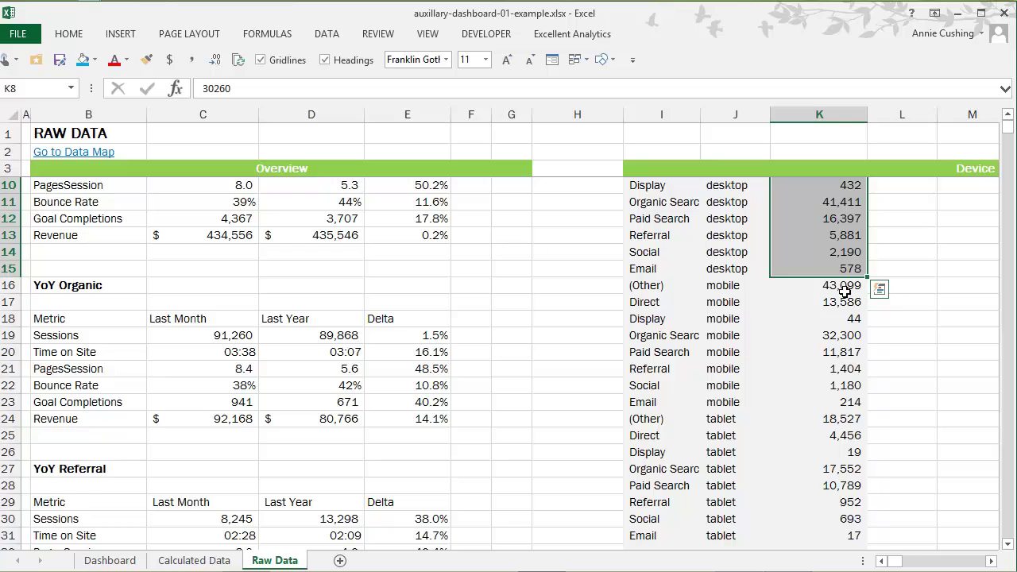
pyautogui.moveTo(843, 290); pyautogui.dragTo(843, 404)
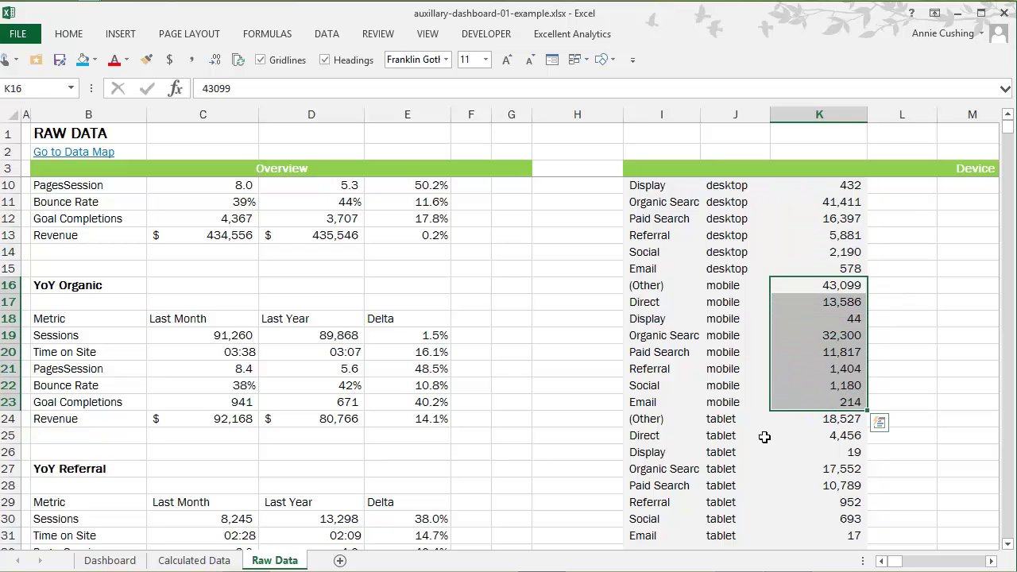
pyautogui.click(202, 559)
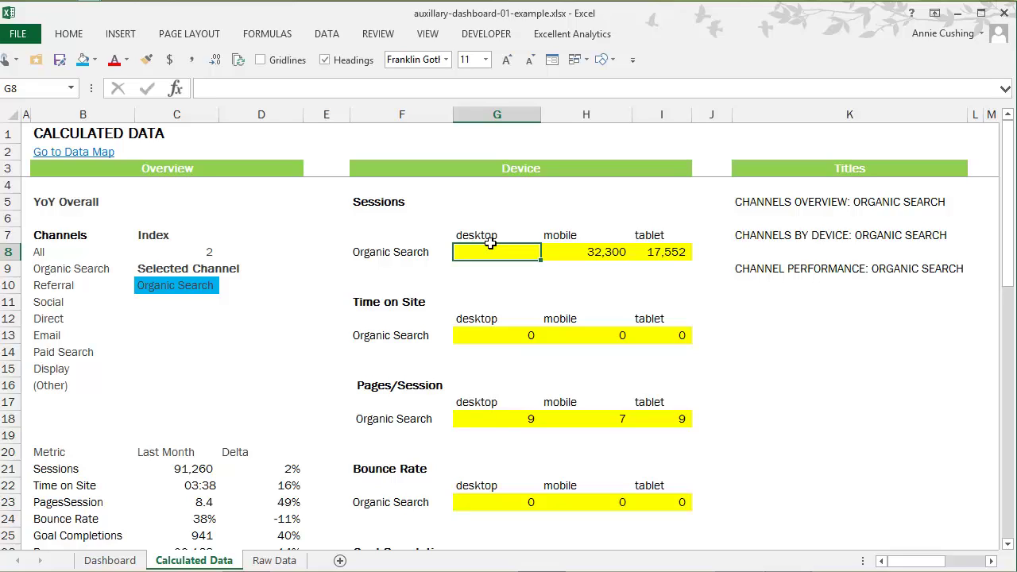
# - Examine the Organic Search desktop row on the Raw Data sheet across its channel, device category and sessions cells
pyautogui.click(285, 560)
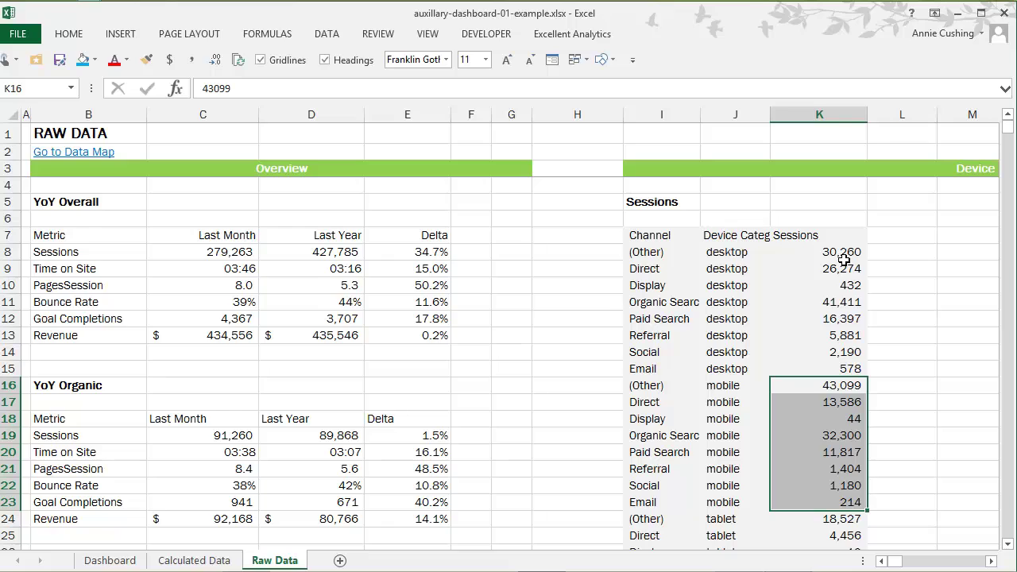
pyautogui.click(662, 309)
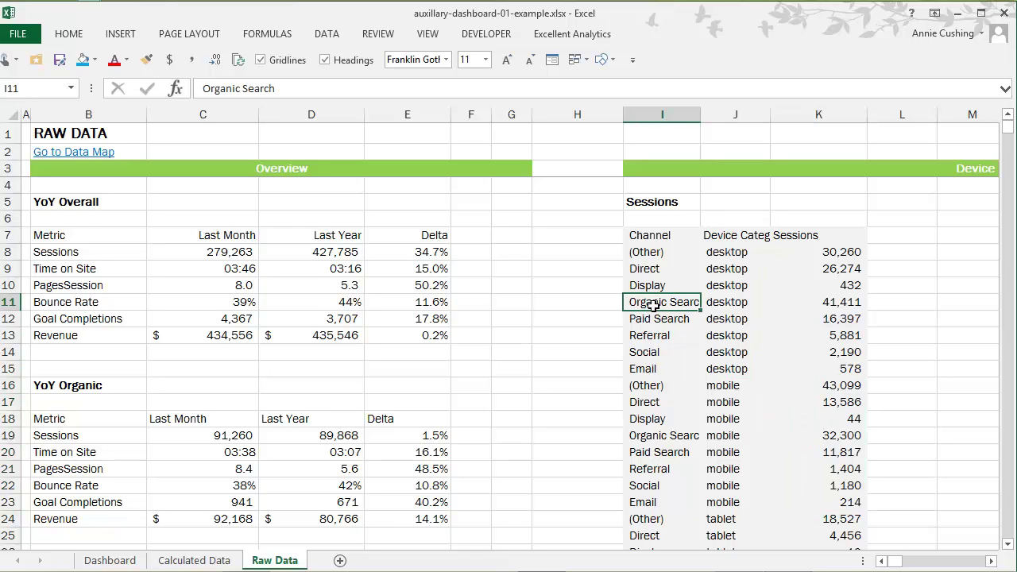
pyautogui.click(729, 310)
pyautogui.click(838, 308)
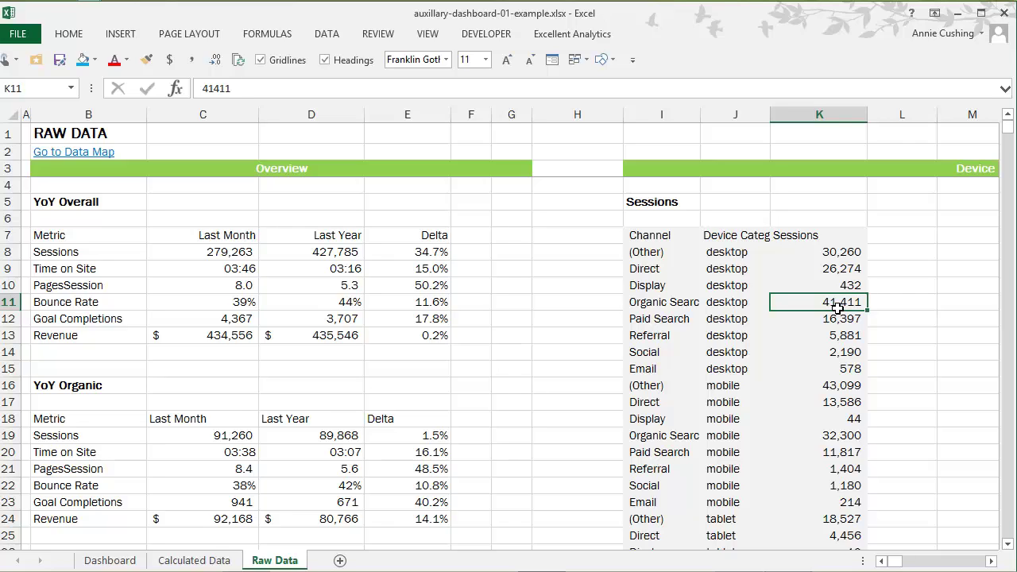
# - In cell G8 of Calculated Data, start an IF formula that tests whether $F$8 equals "All"
pyautogui.click(194, 560)
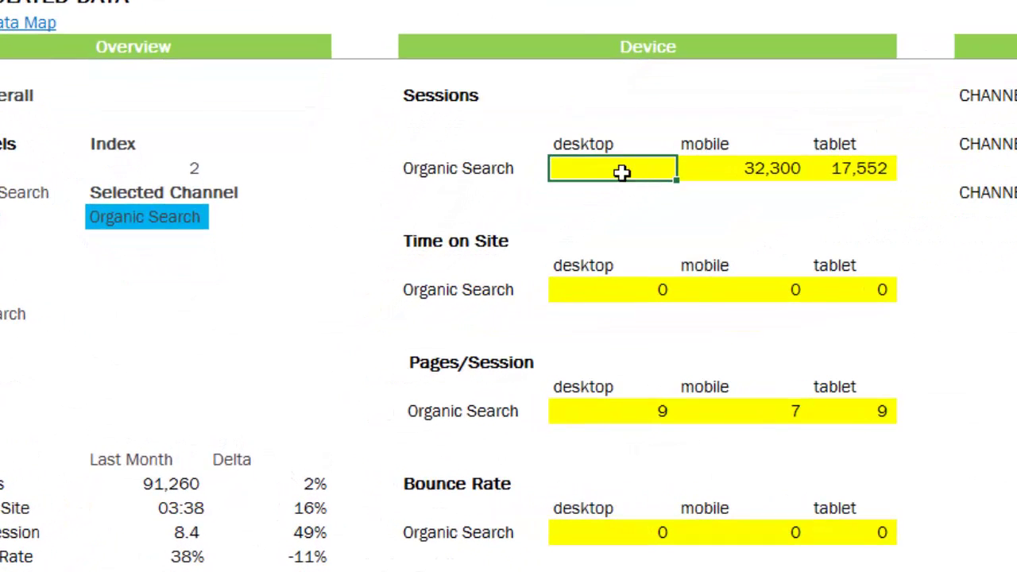
pyautogui.write('=IF(')
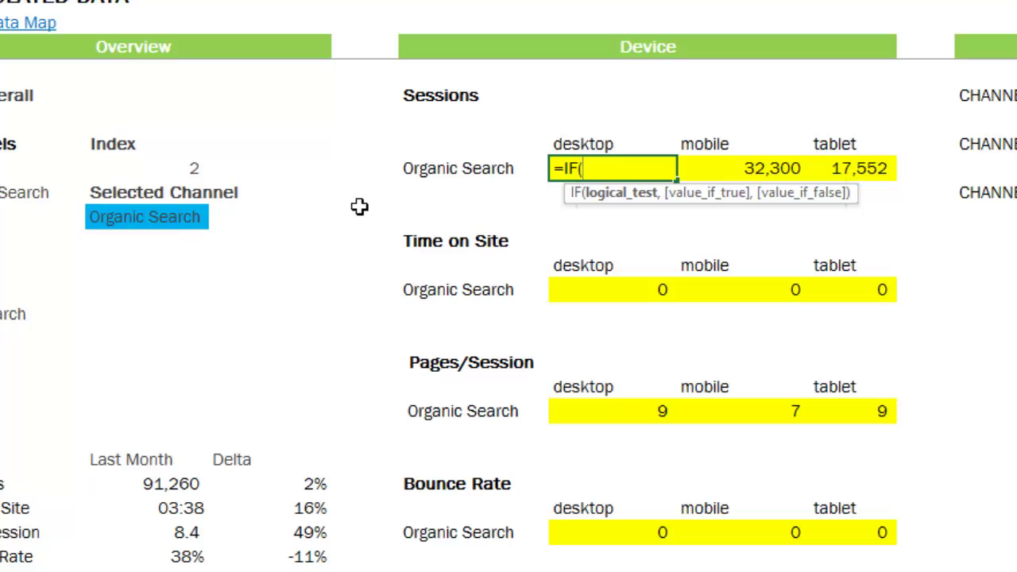
pyautogui.click(452, 178)
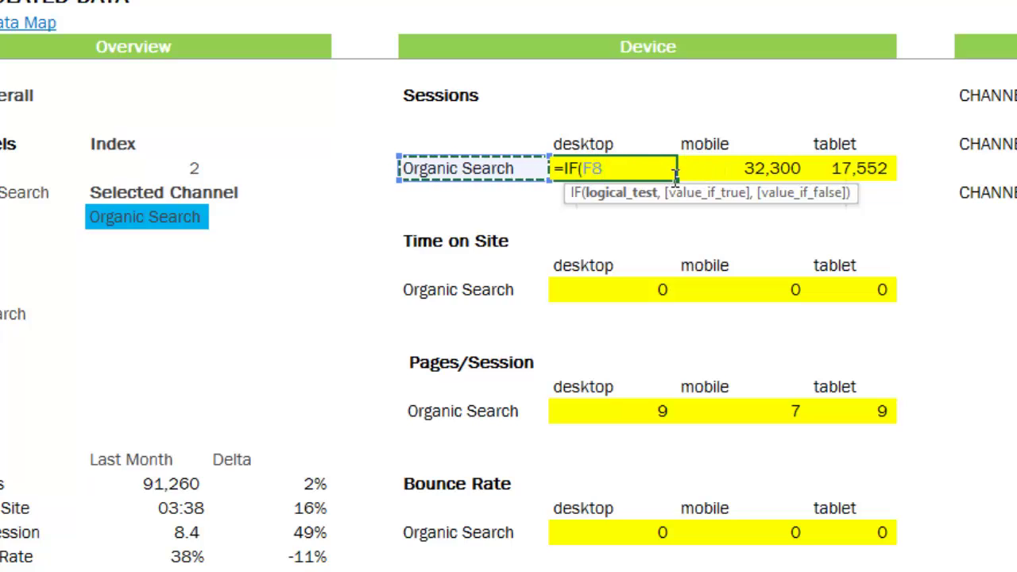
pyautogui.press('F4')
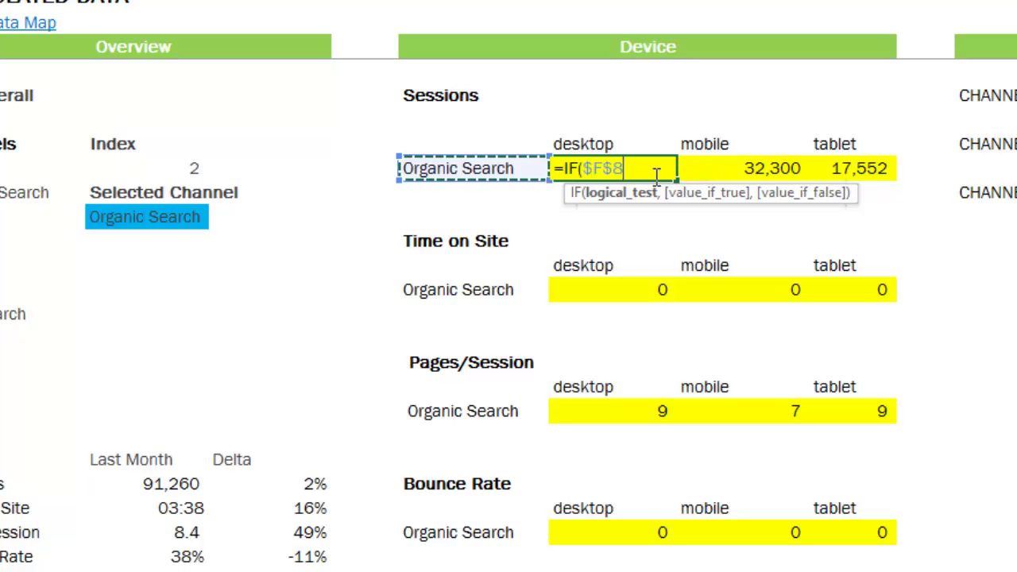
pyautogui.write('=')
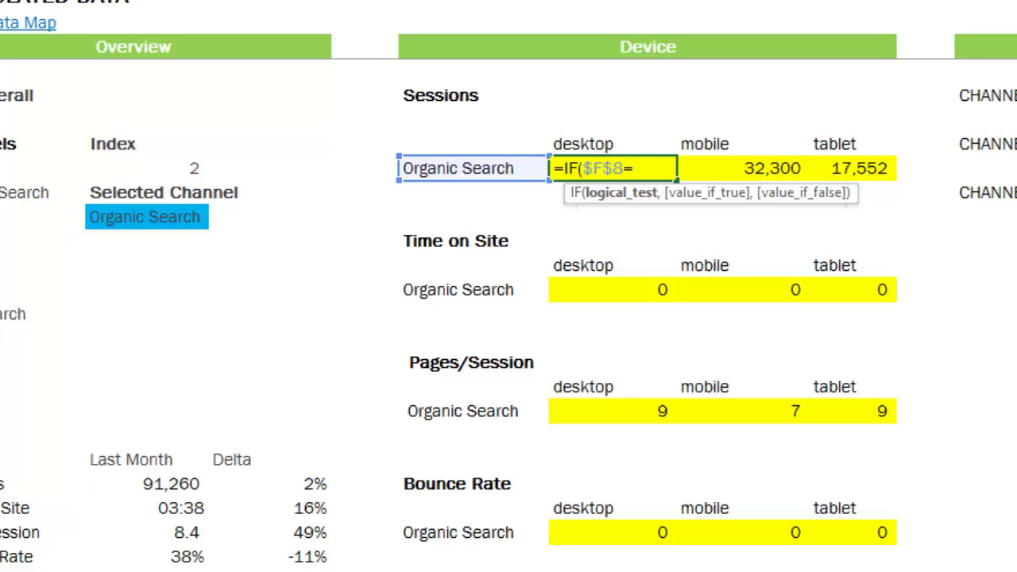
pyautogui.write('"All",')
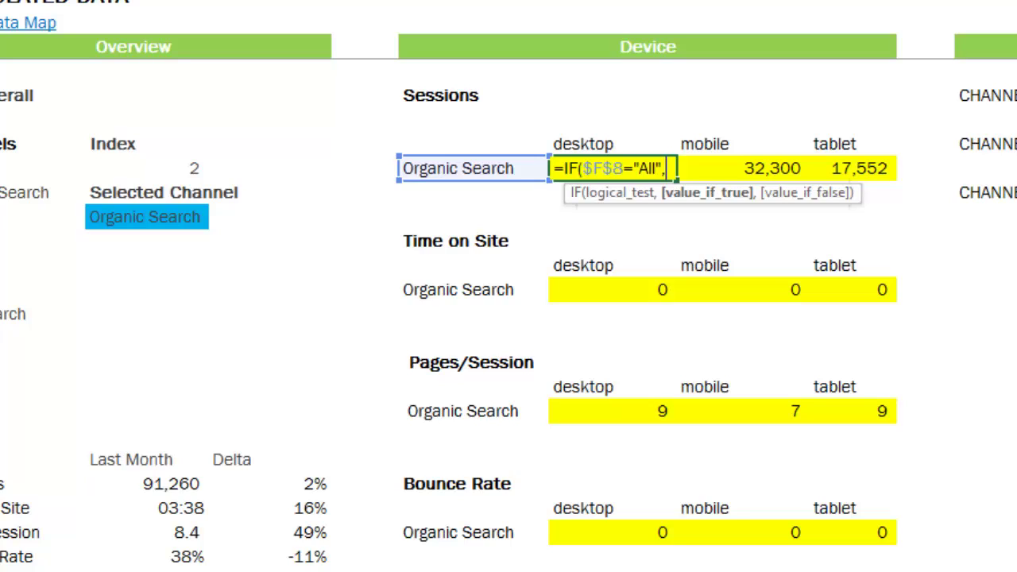
# - Add a SUMIF as the value-if-true, with the Raw Data device category cells $J$8:$J$45 as its absolute range
pyautogui.write('sumif')
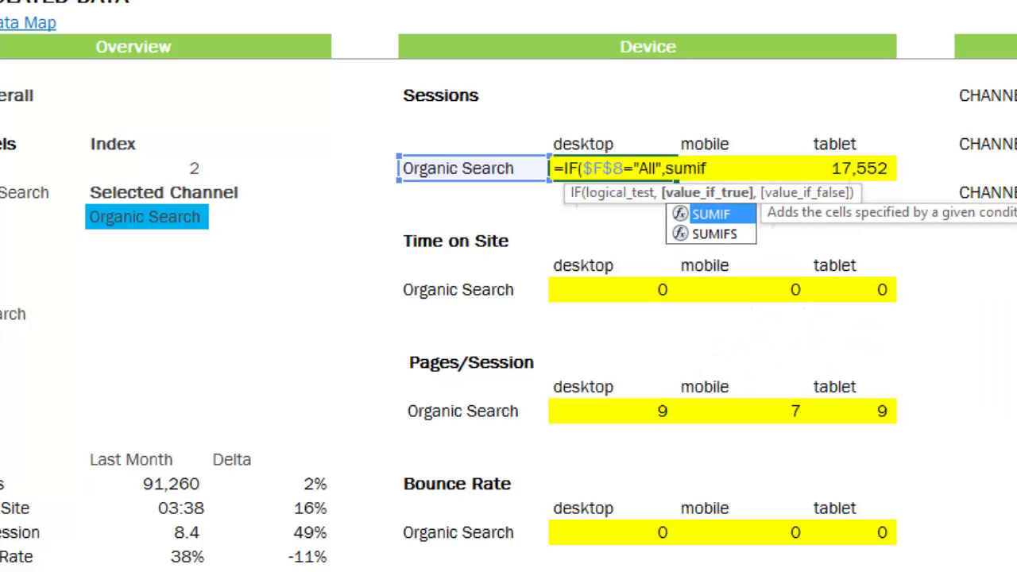
pyautogui.doubleClick(744, 213)
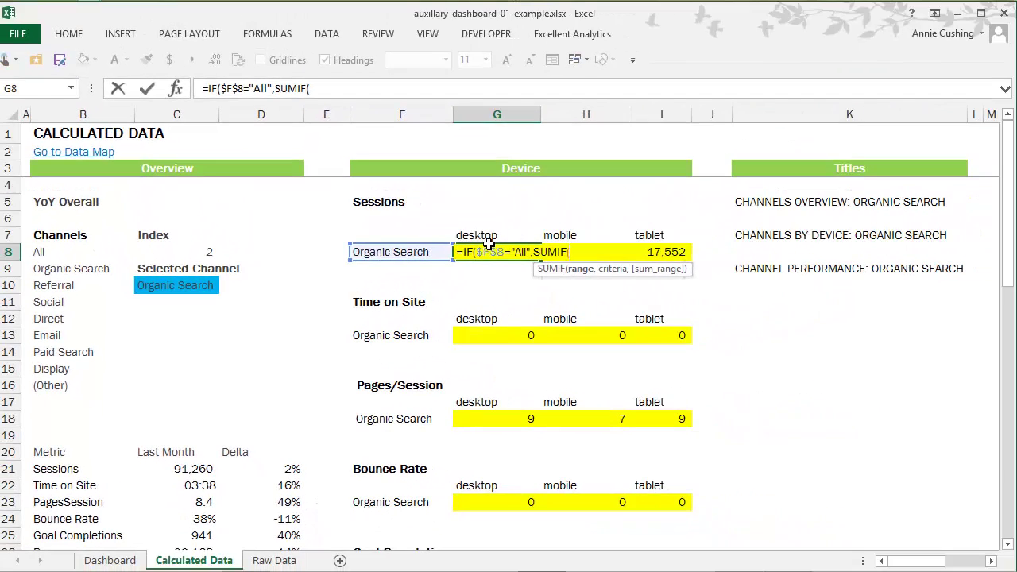
pyautogui.moveTo(727, 252); pyautogui.dragTo(727, 493)
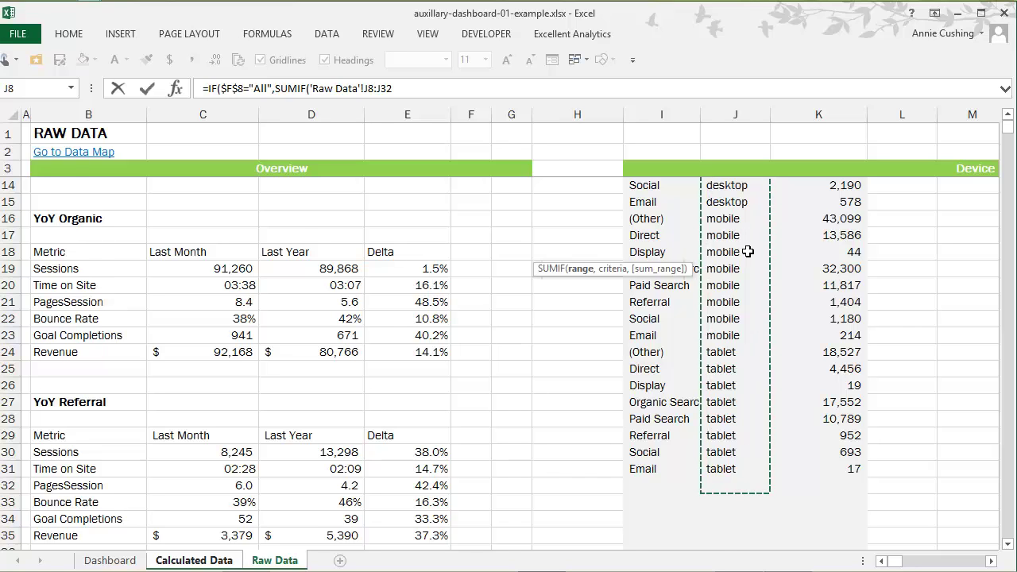
pyautogui.scroll(3, 747, 254)
pyautogui.moveTo(737, 259); pyautogui.dragTo(746, 227)
pyautogui.scroll(6, 862, 313)
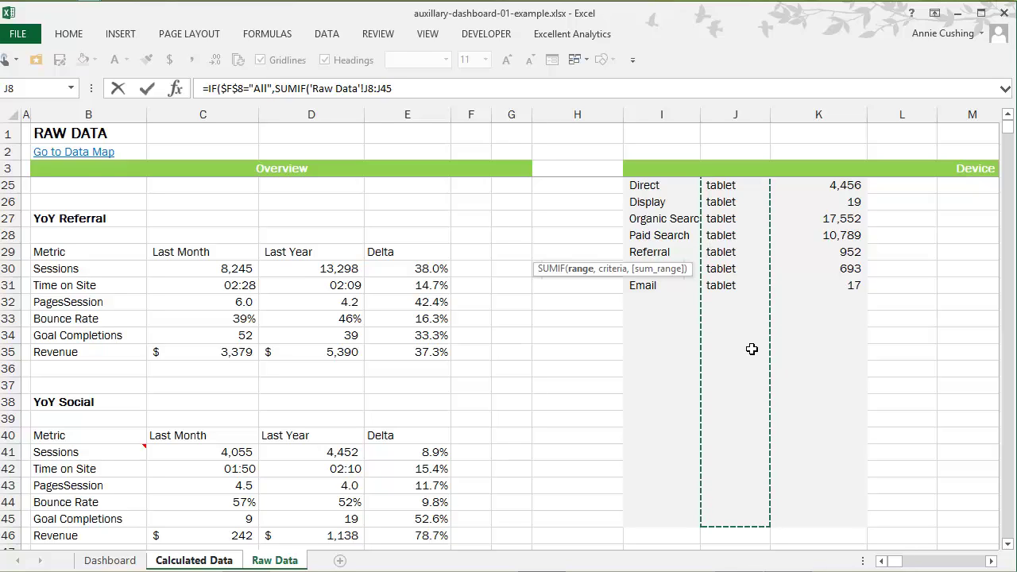
pyautogui.press('F4')
pyautogui.scroll(5, 769, 344)
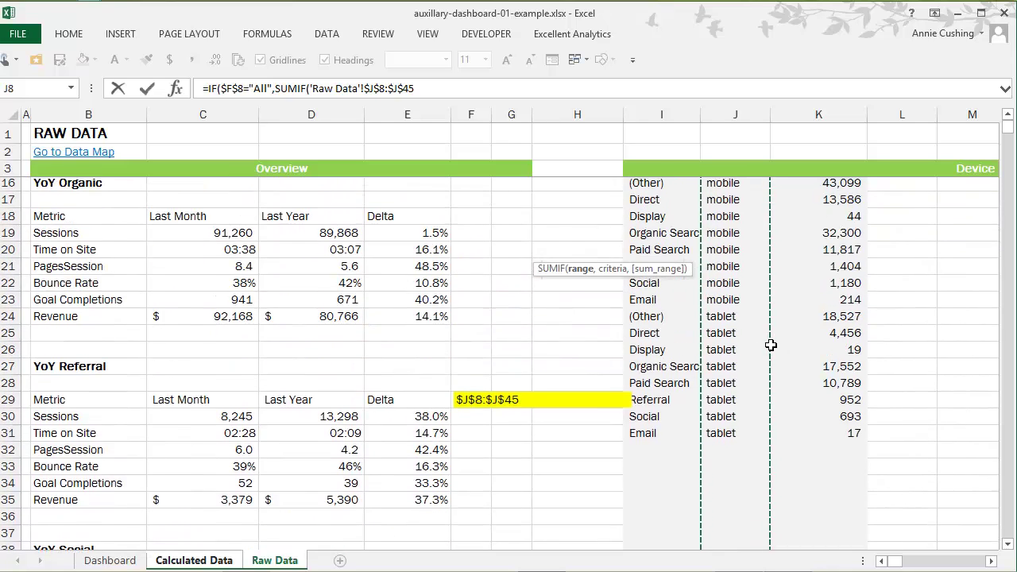
pyautogui.scroll(2, 770, 329)
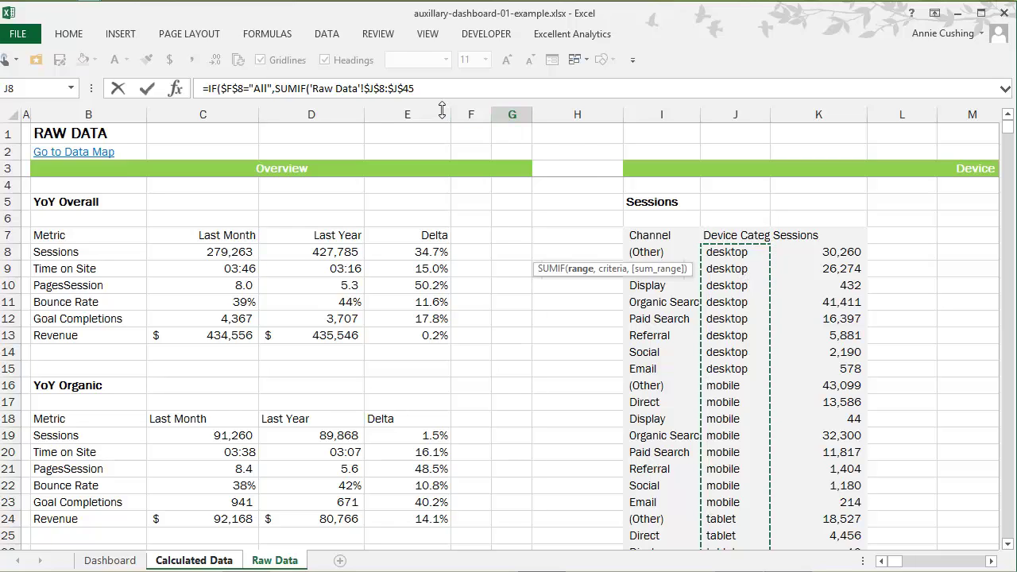
pyautogui.click(425, 92)
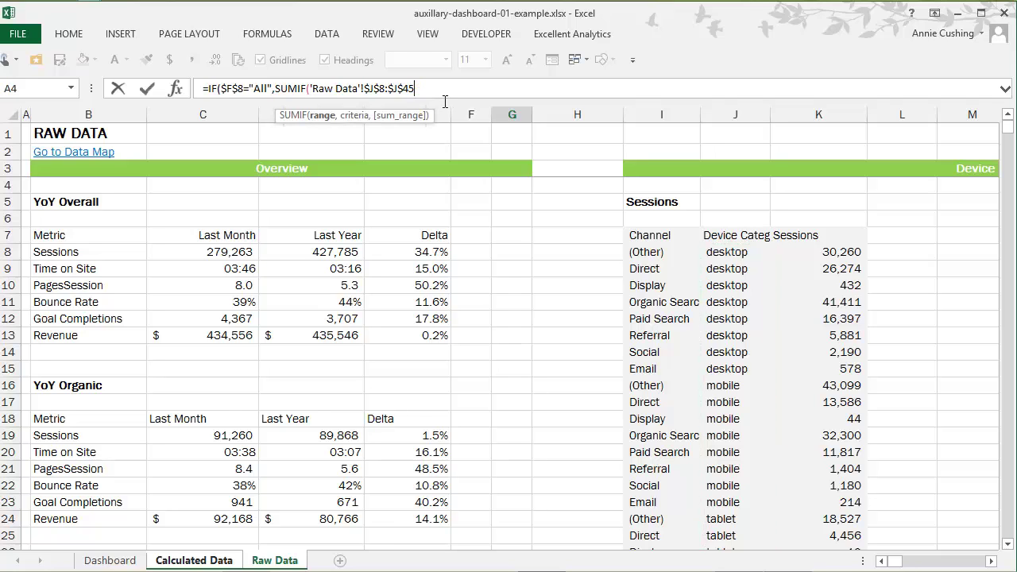
pyautogui.write(',')
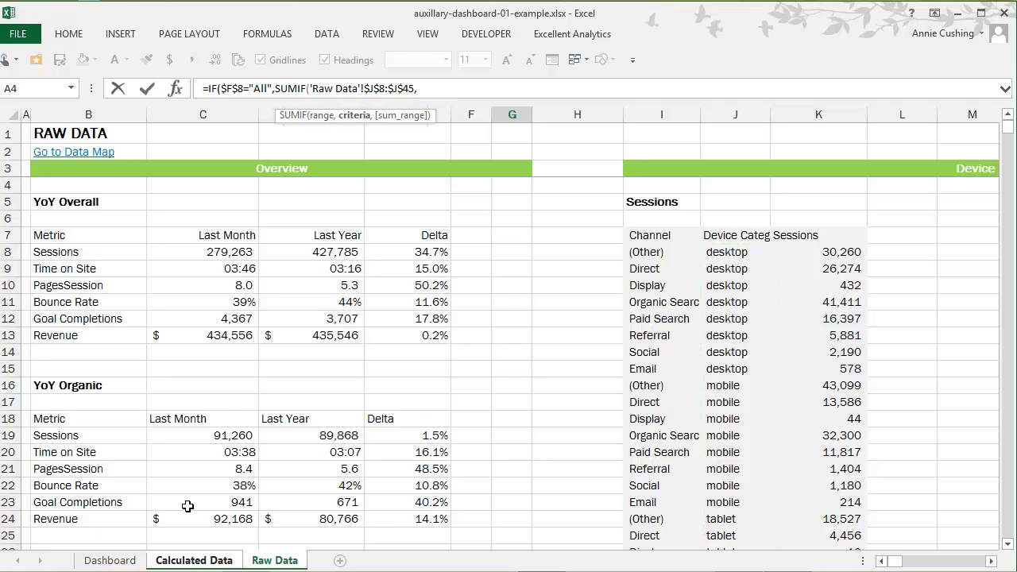
# - Set the SUMIF criteria to the absolute reference $F$8 on Calculated Data, removing the redundant sheet name from it
pyautogui.click(193, 560)
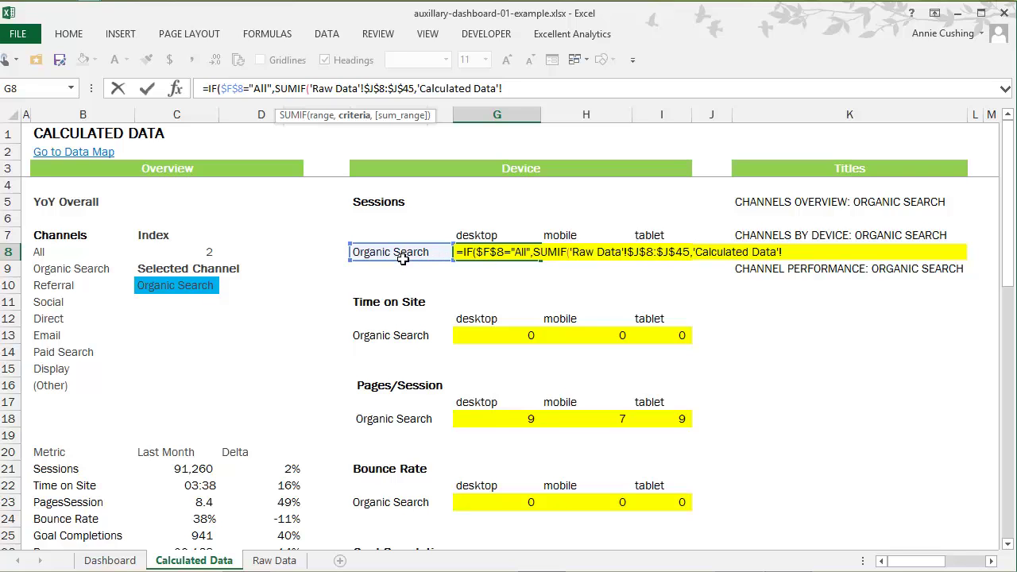
pyautogui.click(402, 259)
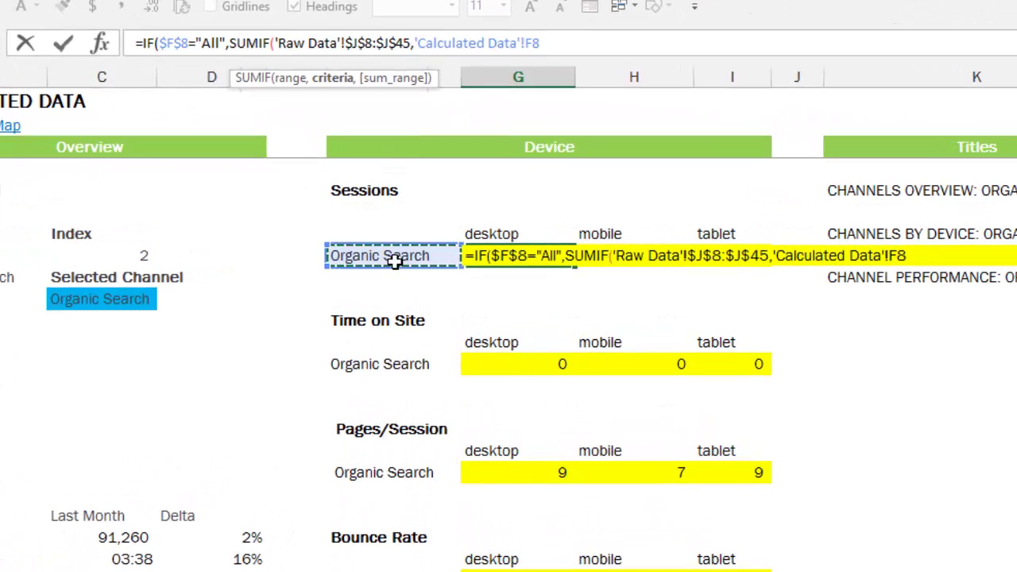
pyautogui.press('F4')
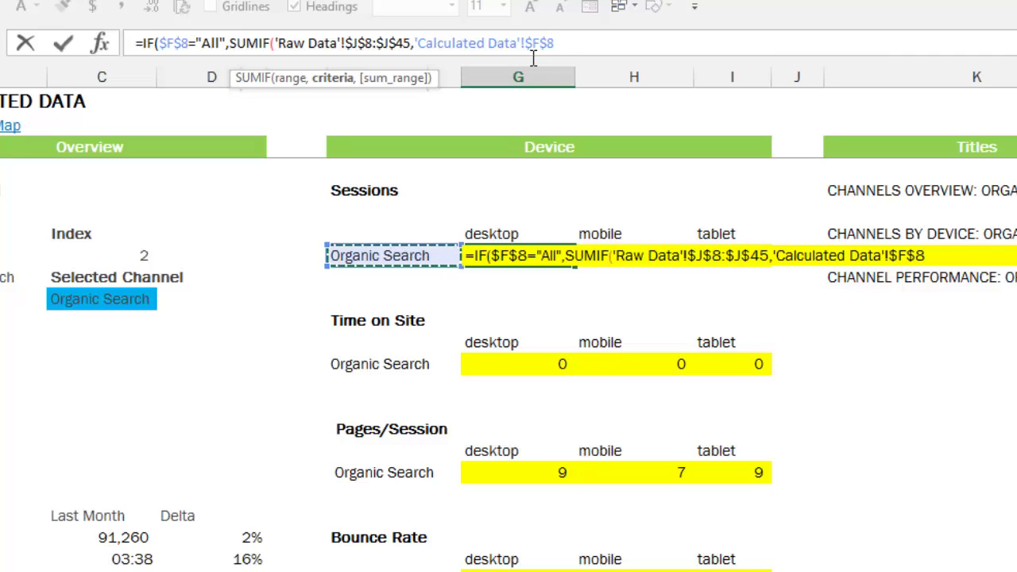
pyautogui.moveTo(525, 50); pyautogui.dragTo(415, 49)
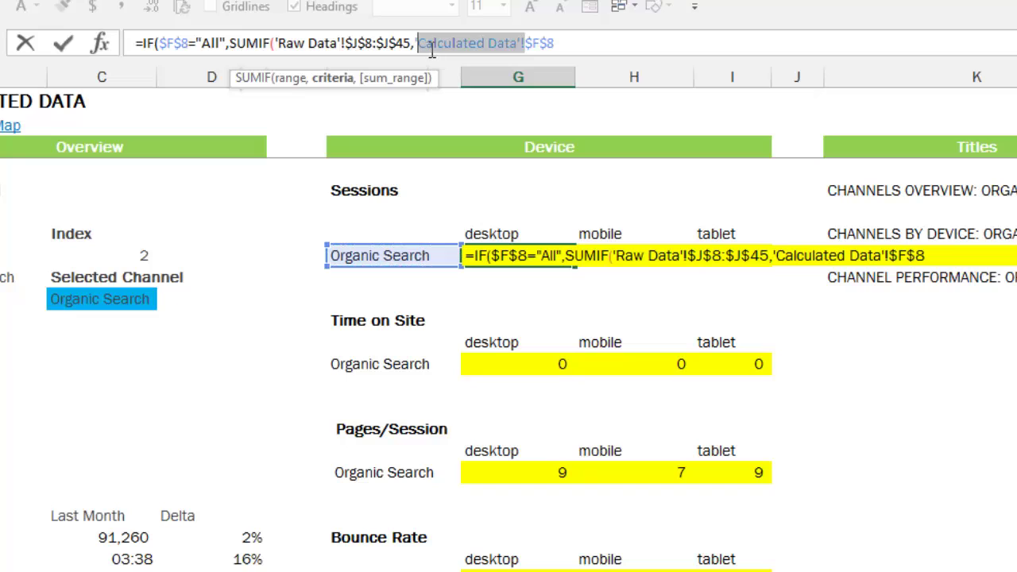
pyautogui.press('BackSpace')
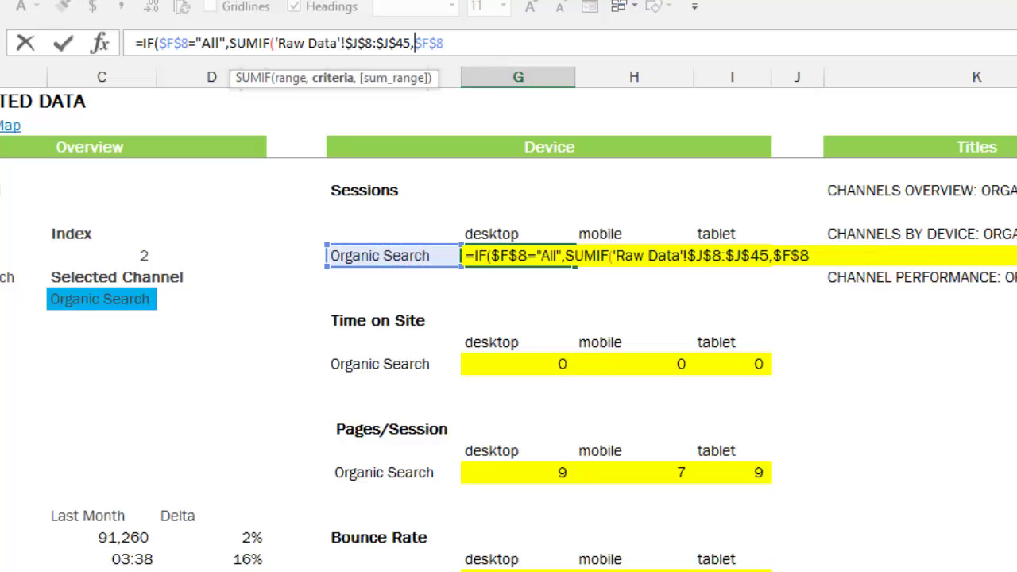
pyautogui.click(459, 49)
pyautogui.write(',')
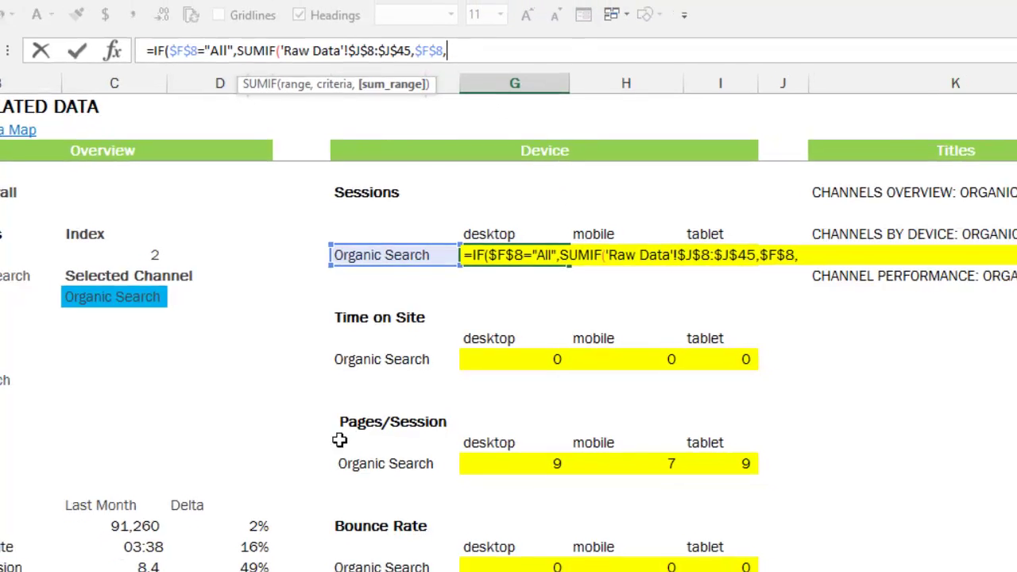
# - Set the SUMIF sum range to 'Raw Data'!$K$8:$K$45 and close the function, moving on to the value-if-false argument
pyautogui.click(274, 559)
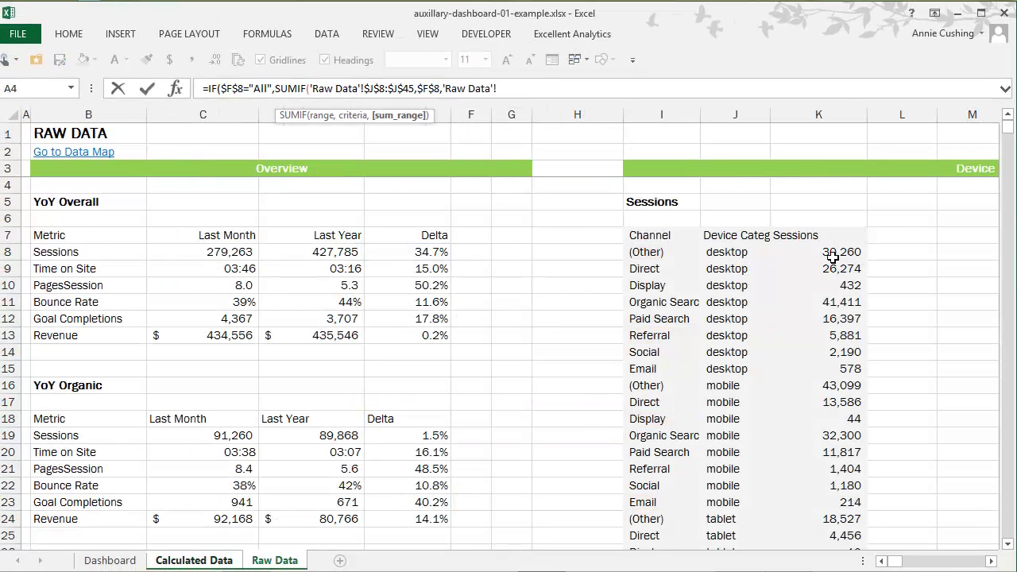
pyautogui.moveTo(831, 254); pyautogui.dragTo(974, 543)
pyautogui.moveTo(848, 530); pyautogui.dragTo(845, 409)
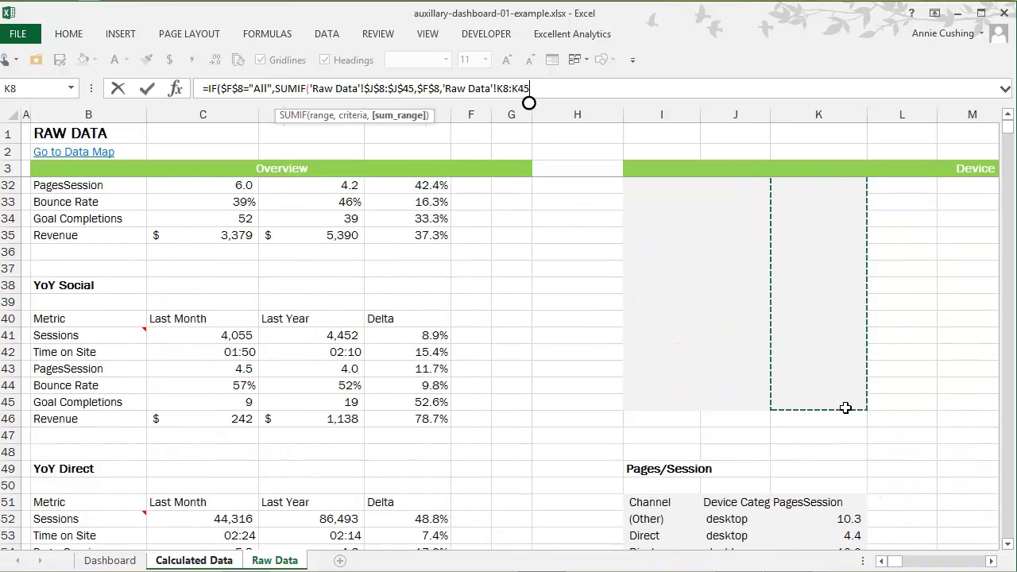
pyautogui.press('F4')
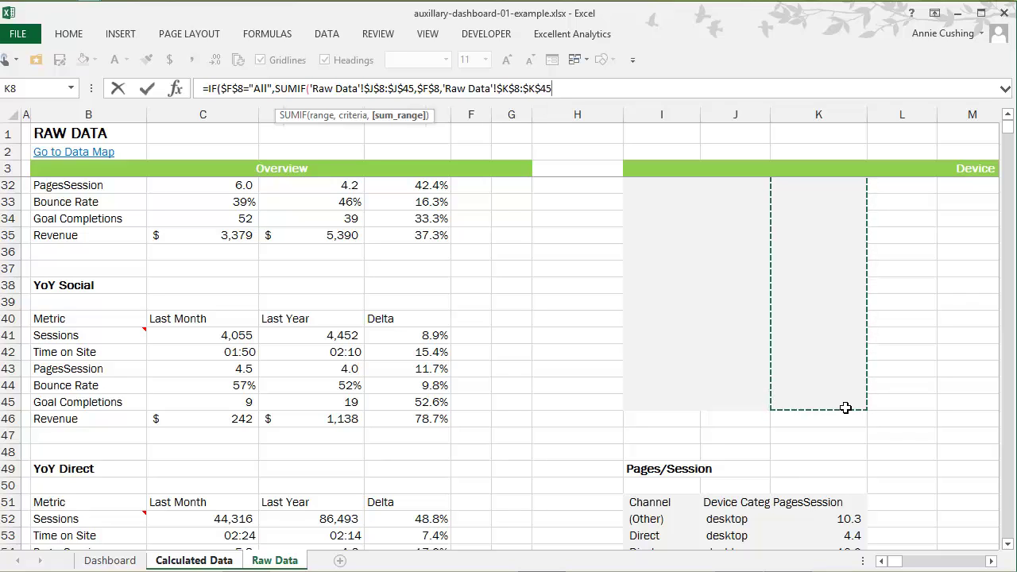
pyautogui.write(')')
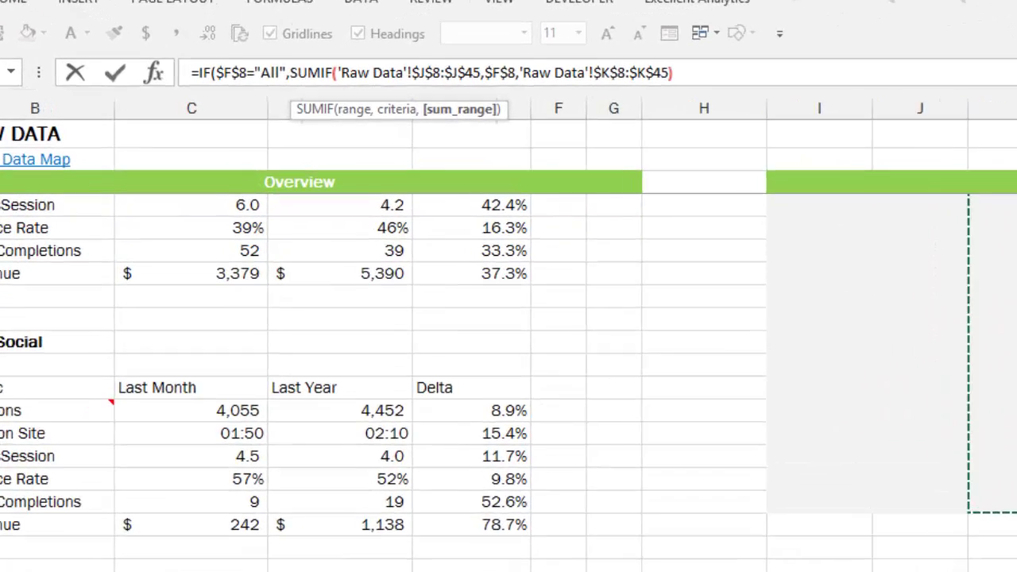
pyautogui.write(',')
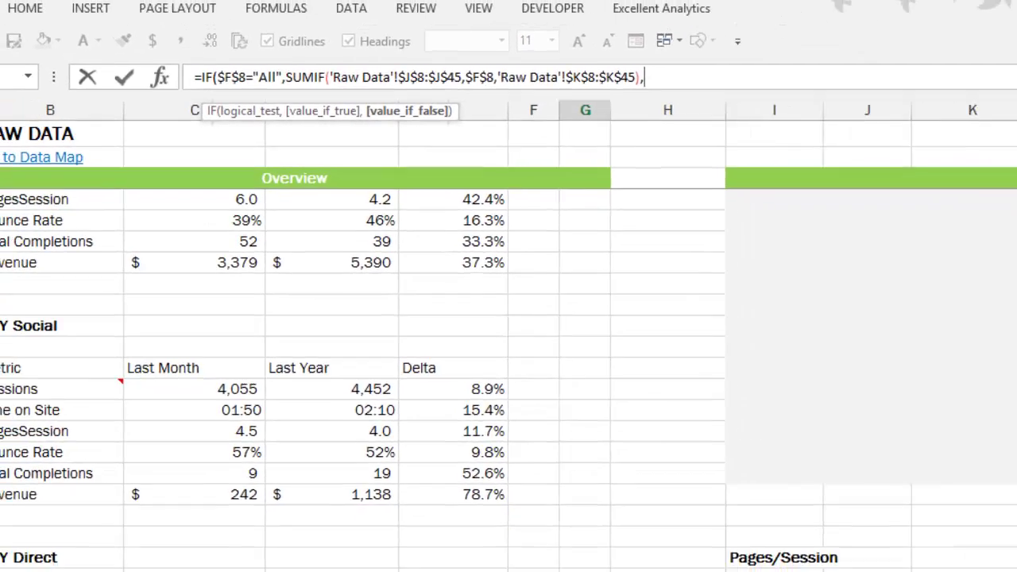
# - Insert a SUMIFS function as the value-if-false, with 'Raw Data'!$K$8:$K$45 as its sum range
pyautogui.click(193, 560)
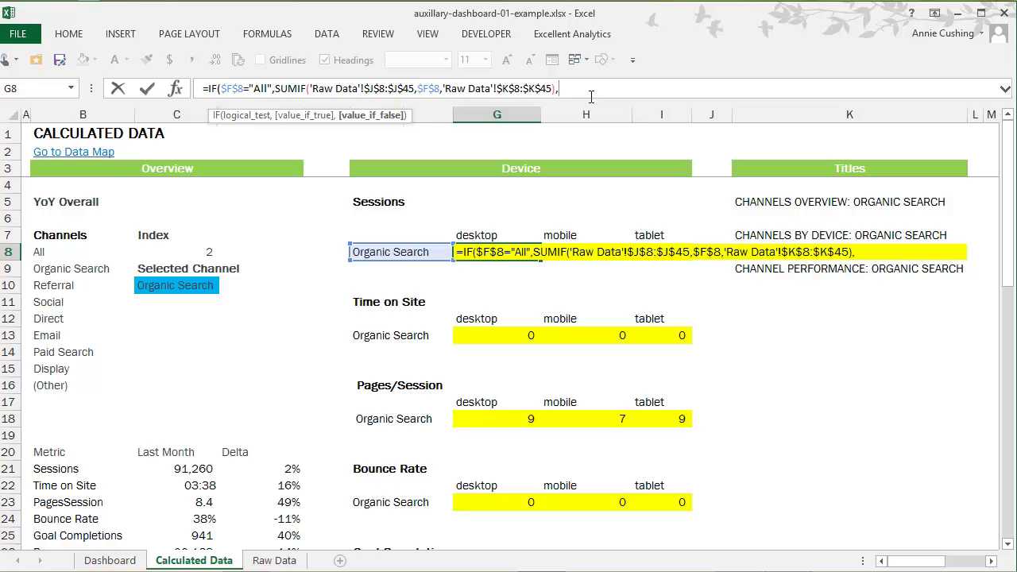
pyautogui.write('sumi')
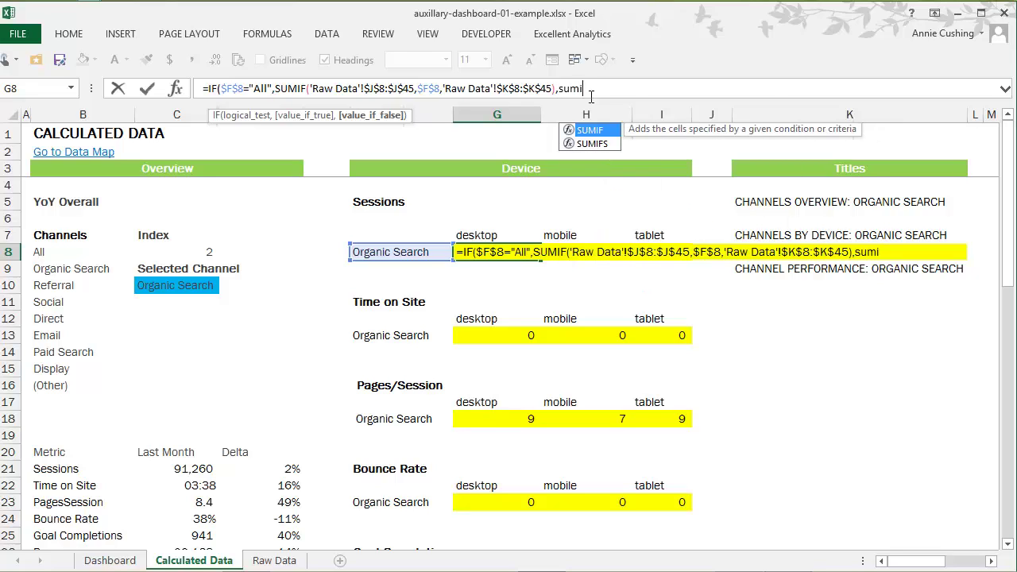
pyautogui.write('fs')
pyautogui.press('Tab')
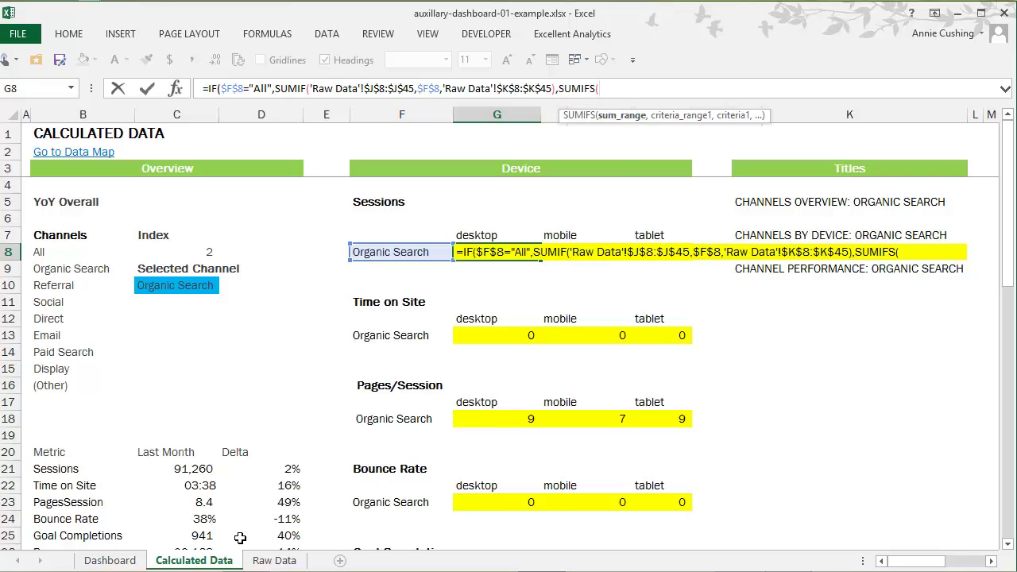
pyautogui.click(274, 561)
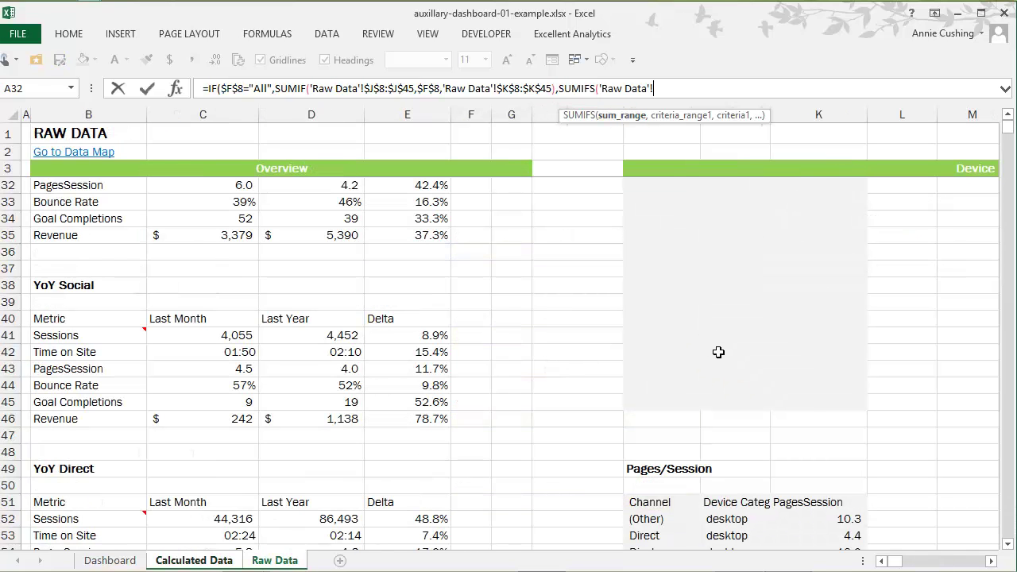
pyautogui.moveTo(1007, 130); pyautogui.dragTo(1008, 124)
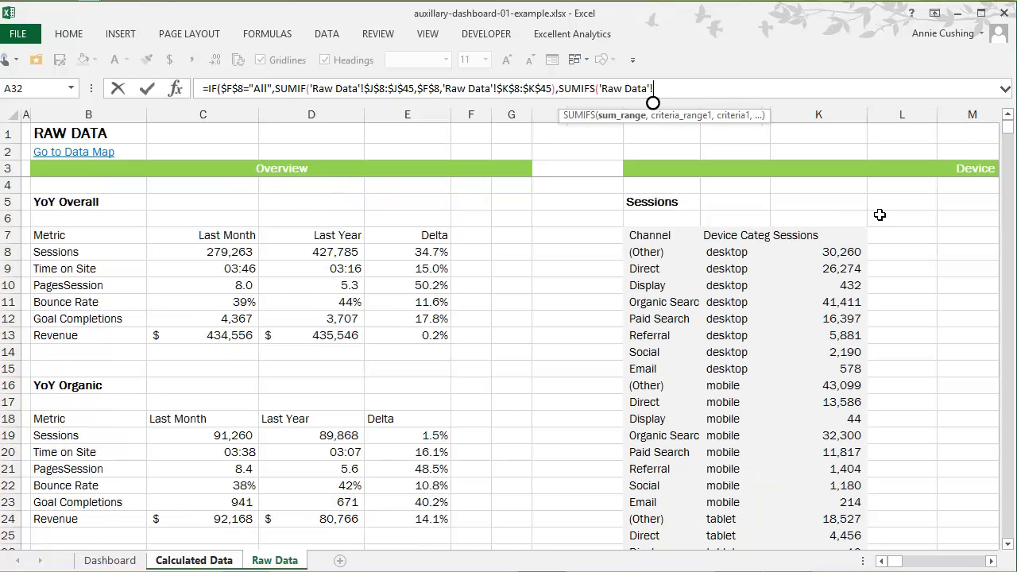
pyautogui.click(832, 251)
pyautogui.moveTo(832, 252); pyautogui.dragTo(834, 504)
pyautogui.press('F4')
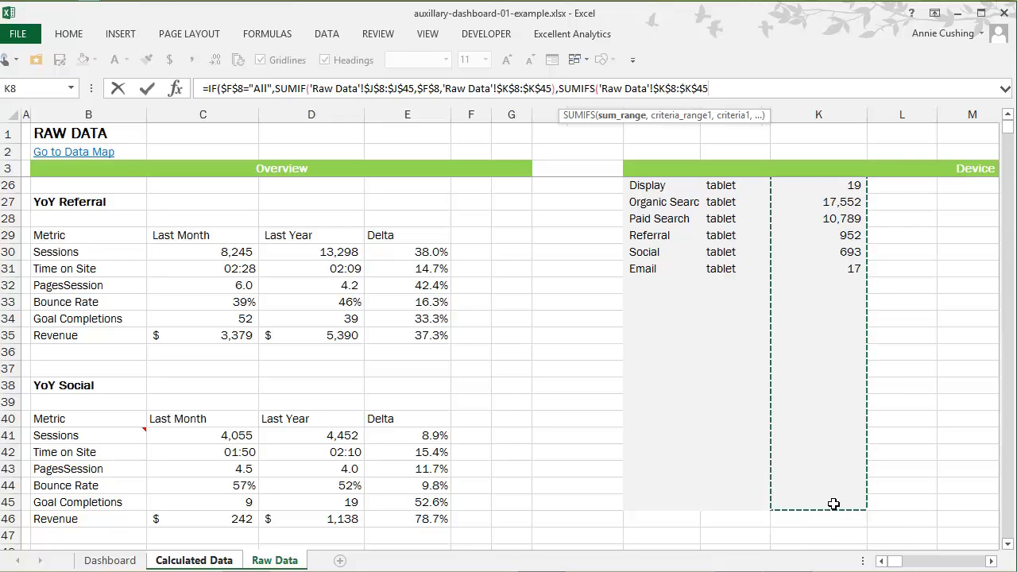
pyautogui.write(',')
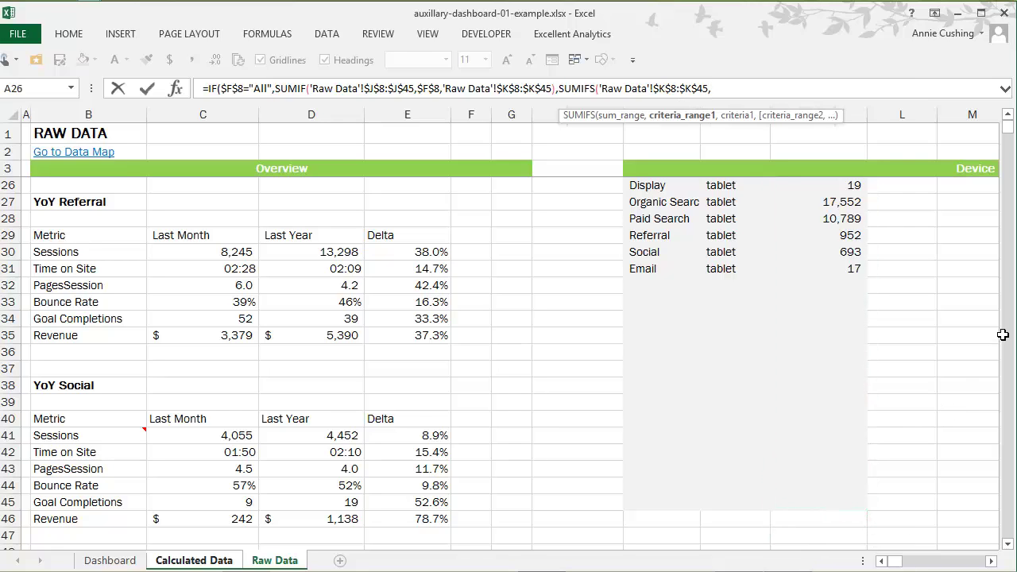
# - Set the first SUMIFS criteria range to the channel cells 'Raw Data'!$I$8:$I$45 as an absolute reference
pyautogui.moveTo(1009, 131); pyautogui.dragTo(1009, 123)
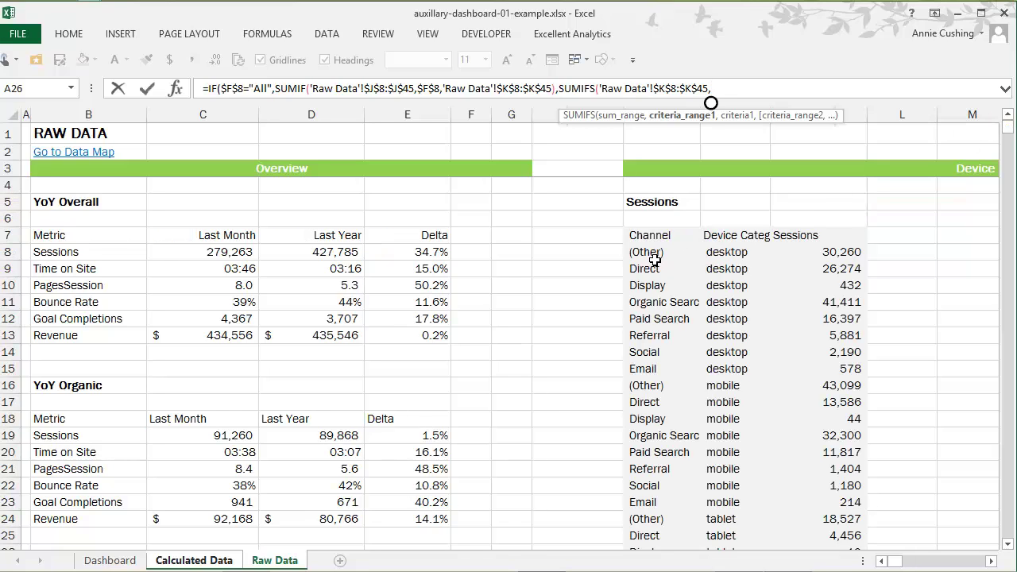
pyautogui.moveTo(654, 260); pyautogui.dragTo(661, 339)
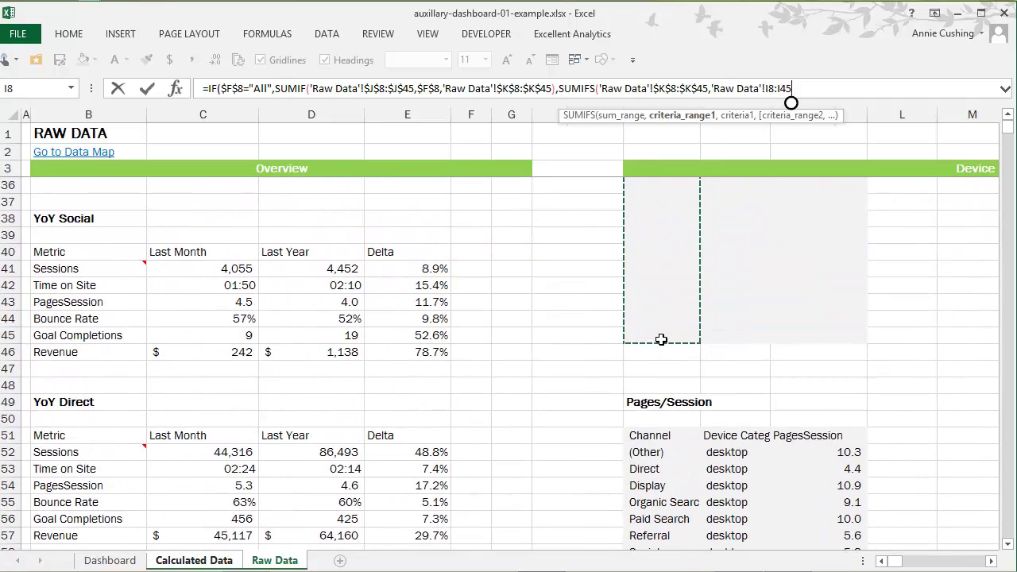
pyautogui.press('F4')
pyautogui.write(',')
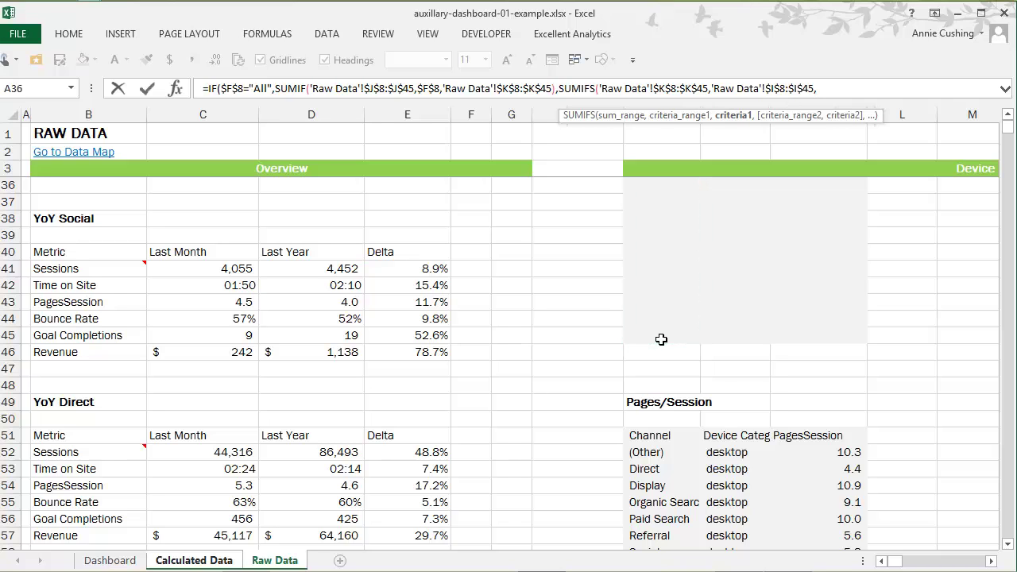
# - Set the first SUMIFS criteria to the selected channel cell as the absolute reference 'Calculated Data'!$F$8
pyautogui.click(210, 562)
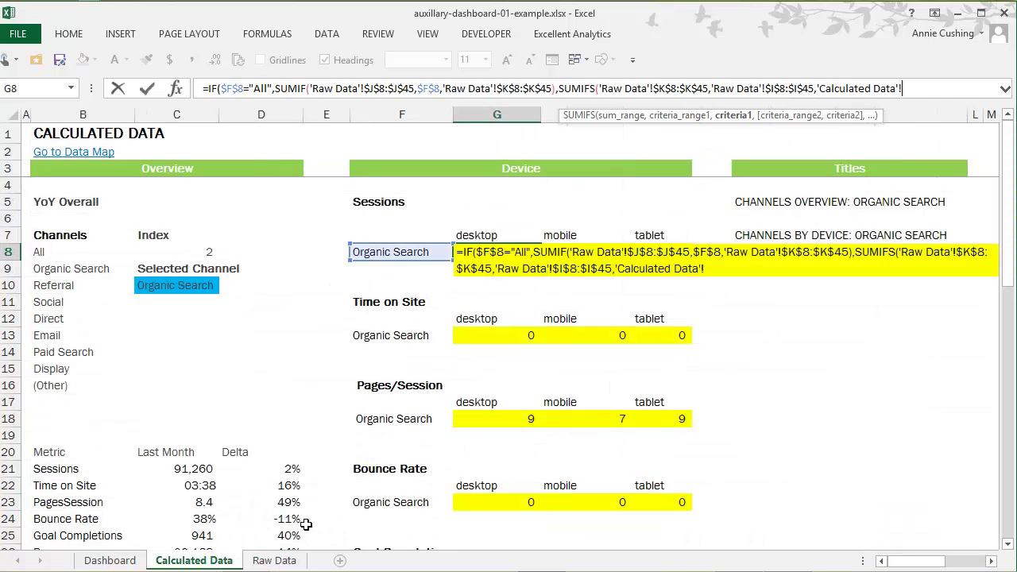
pyautogui.click(390, 260)
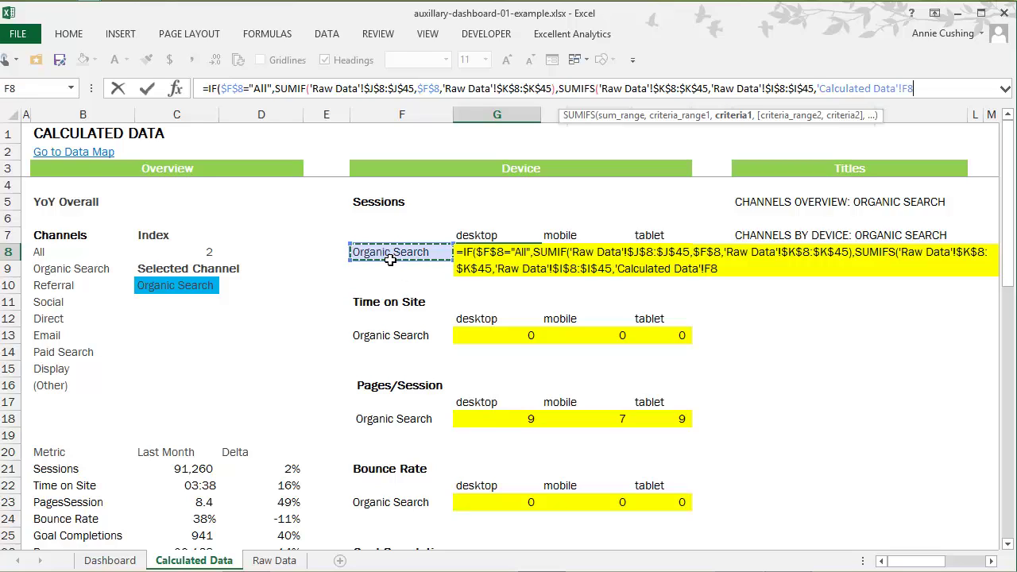
pyautogui.press('F4')
pyautogui.write(',')
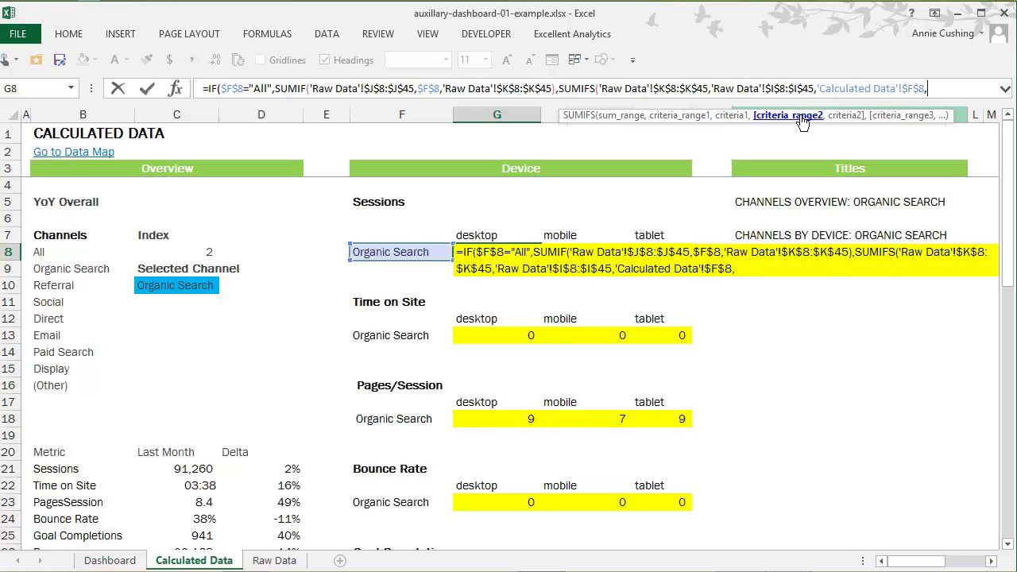
# - Set the second SUMIFS criteria range to the device category cells 'Raw Data'!$J$8:$J$45 as an absolute reference
pyautogui.click(275, 561)
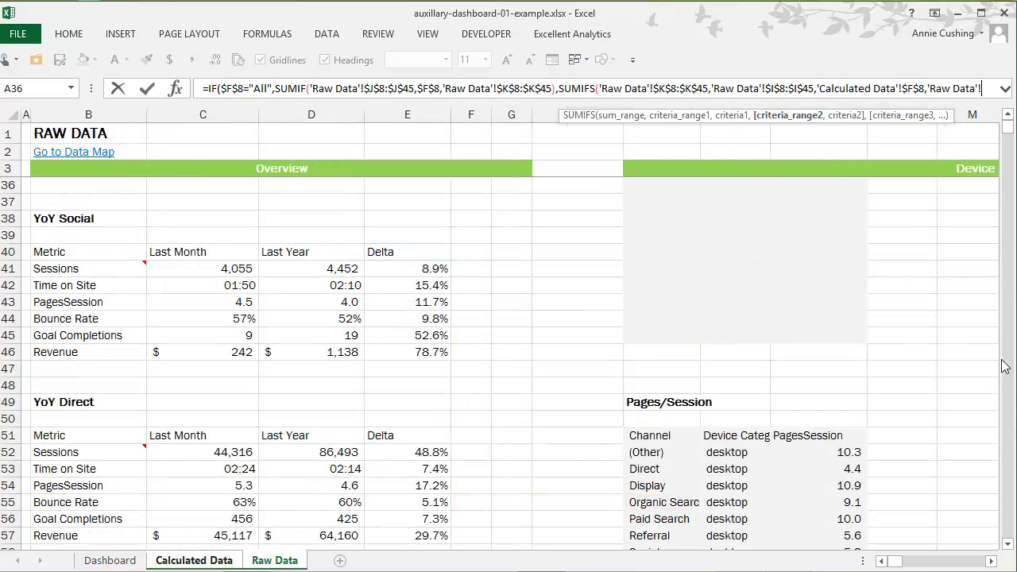
pyautogui.scroll(10, 1008, 135)
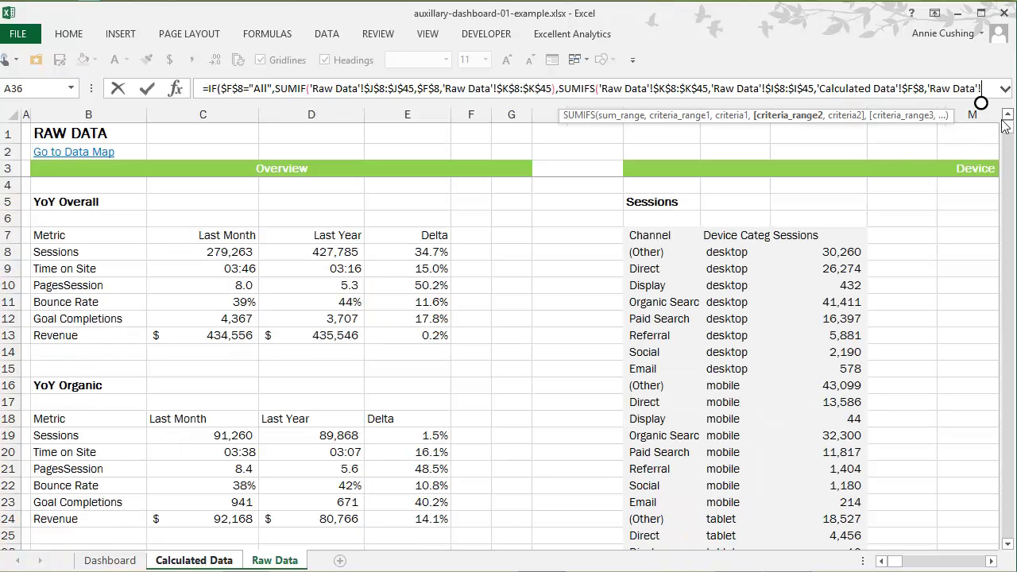
pyautogui.click(732, 255)
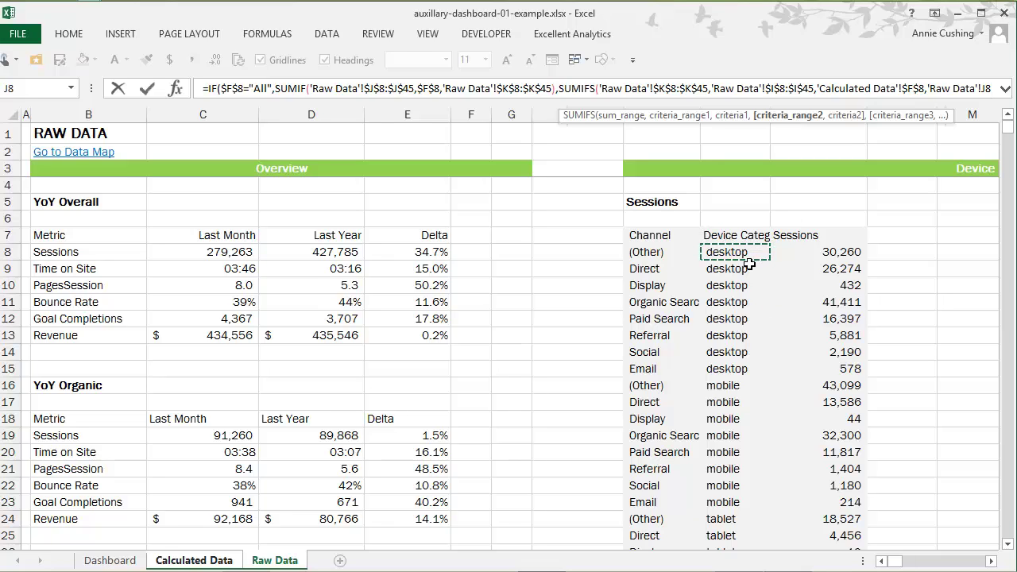
pyautogui.moveTo(745, 260); pyautogui.dragTo(738, 502)
pyautogui.press('F4')
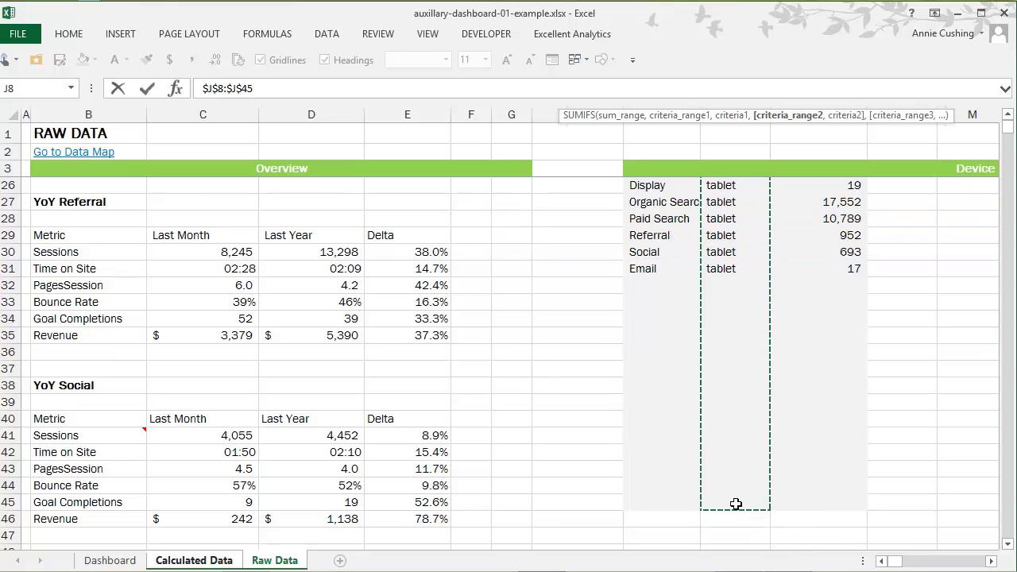
pyautogui.write(',')
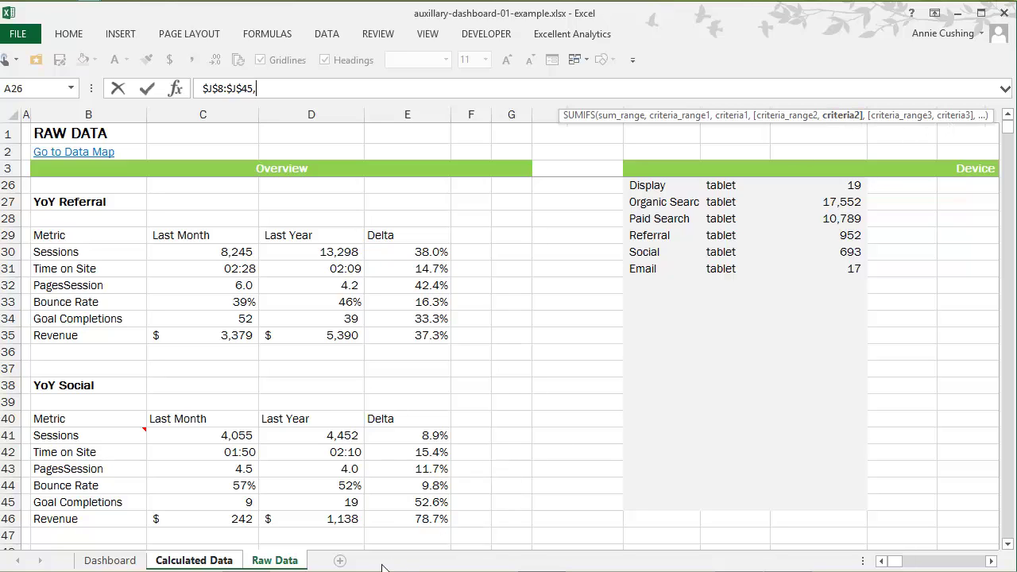
# - Set the second SUMIFS criteria to the desktop header 'Calculated Data'!G$7 with only its row locked, and close both functions
pyautogui.click(201, 560)
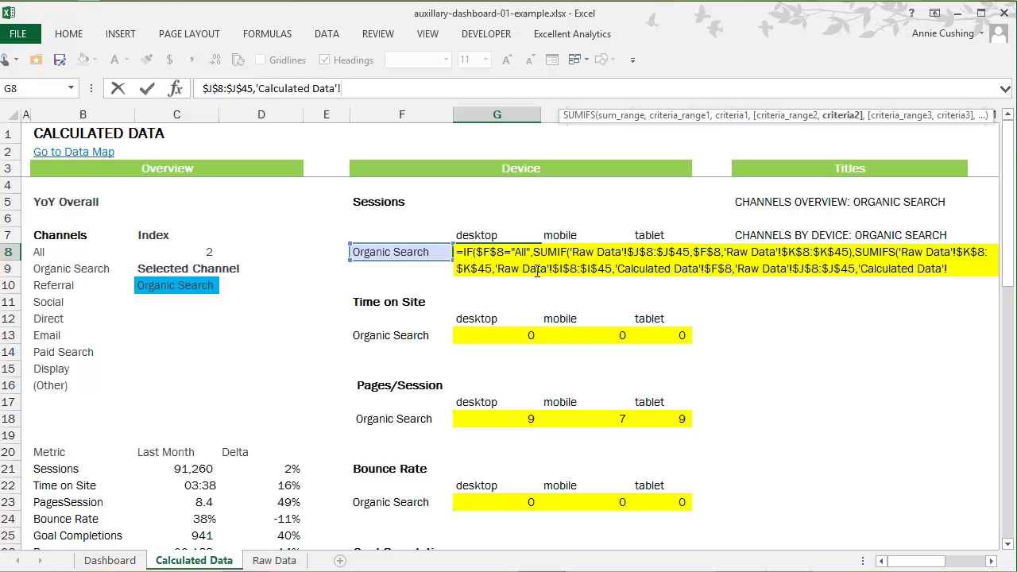
pyautogui.click(480, 238)
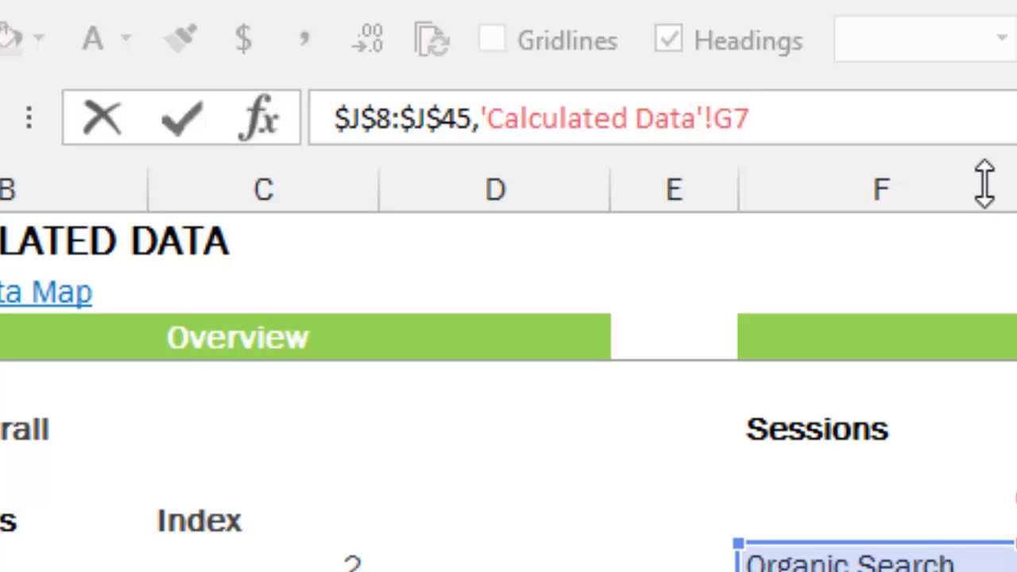
pyautogui.press('F4')
pyautogui.press('F4')
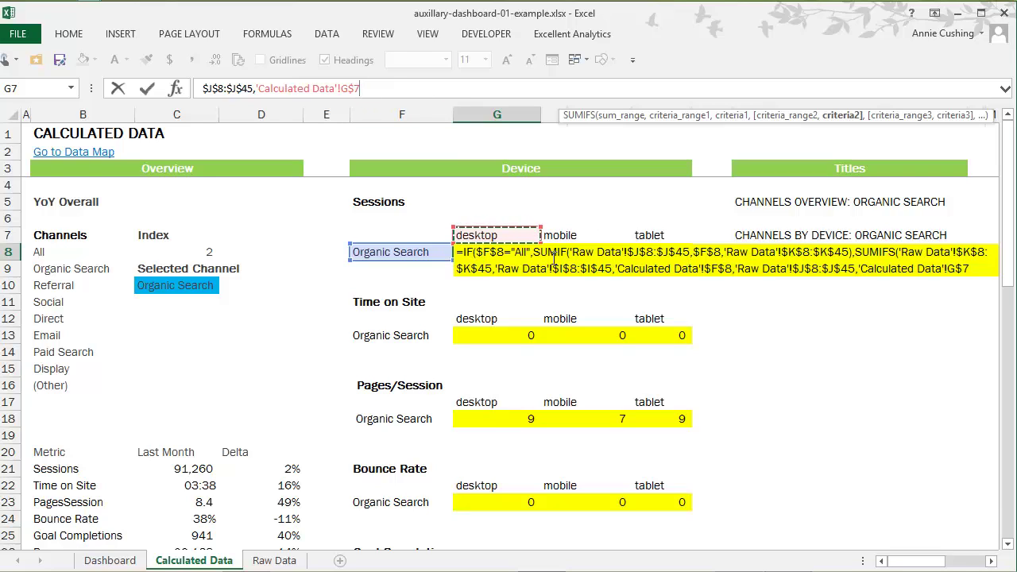
pyautogui.write(')')
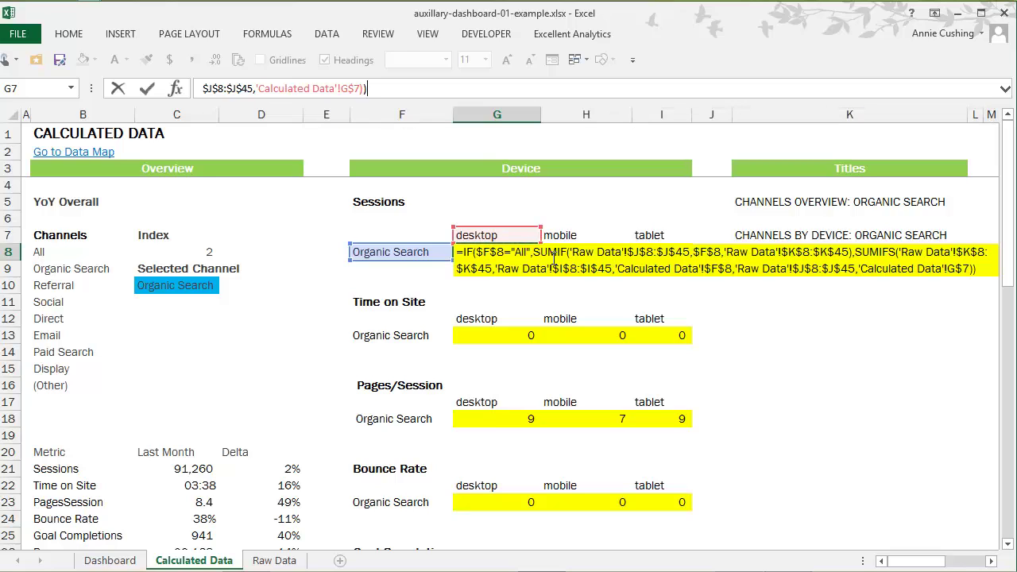
# - Commit the desktop Sessions formula in G8 and fill it across to the mobile and tablet cells through I8
pyautogui.press('Return')
pyautogui.click(502, 254)
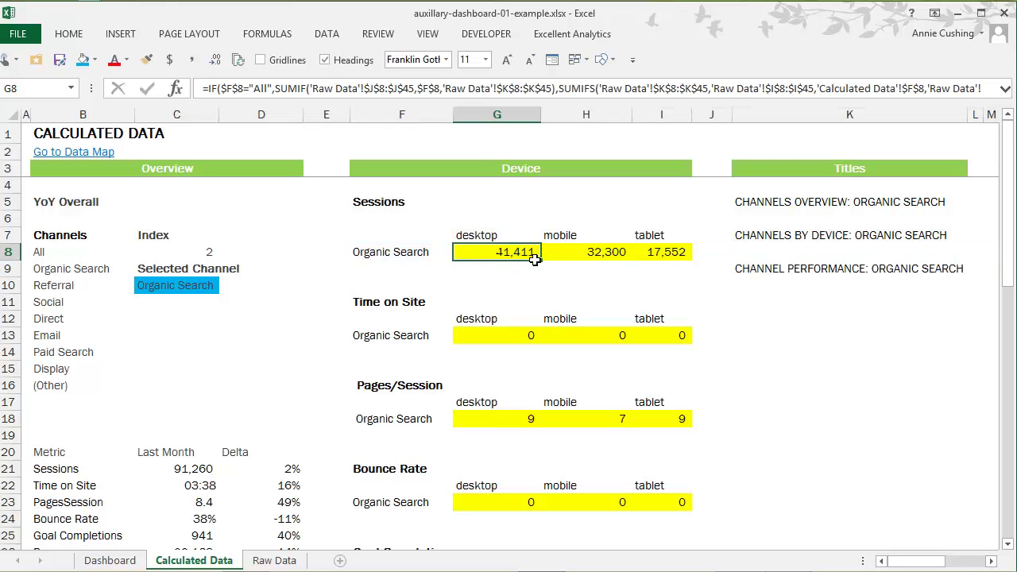
pyautogui.moveTo(548, 265); pyautogui.dragTo(697, 265)
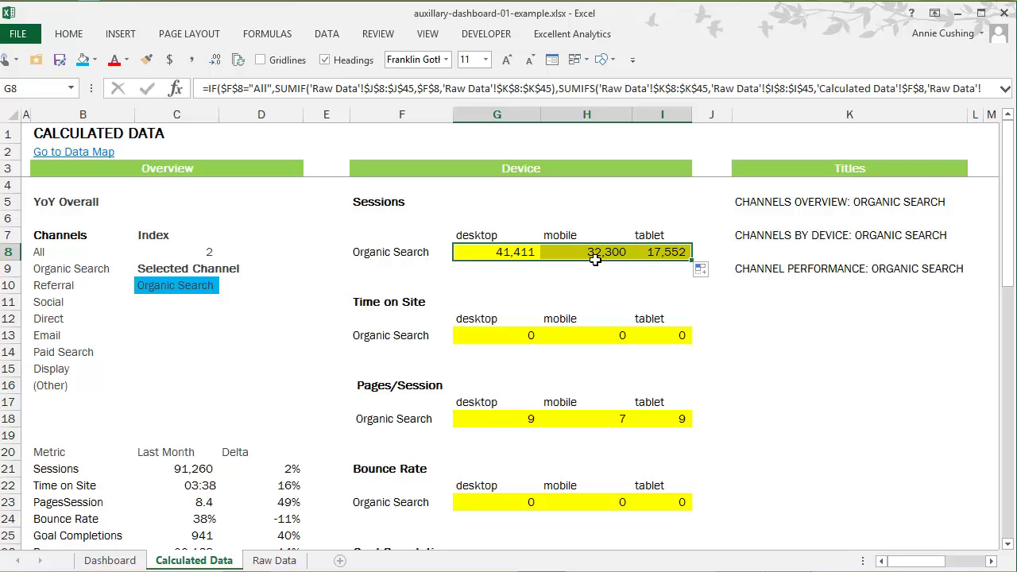
# - Create a PivotTable on a new worksheet from the Sessions device table 'Raw Data'!$I$7:$K$31
pyautogui.click(284, 561)
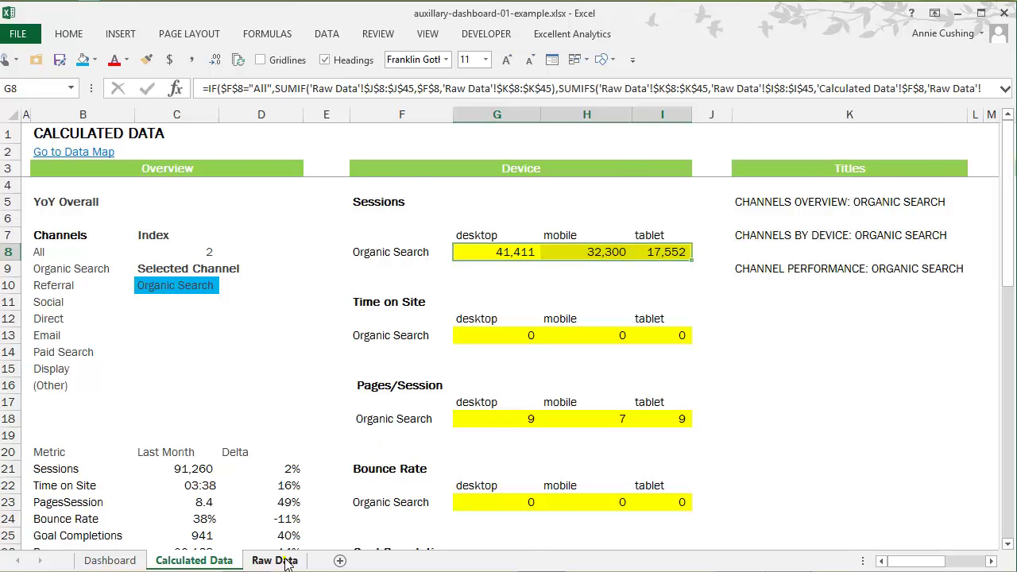
pyautogui.scroll(7, 858, 350)
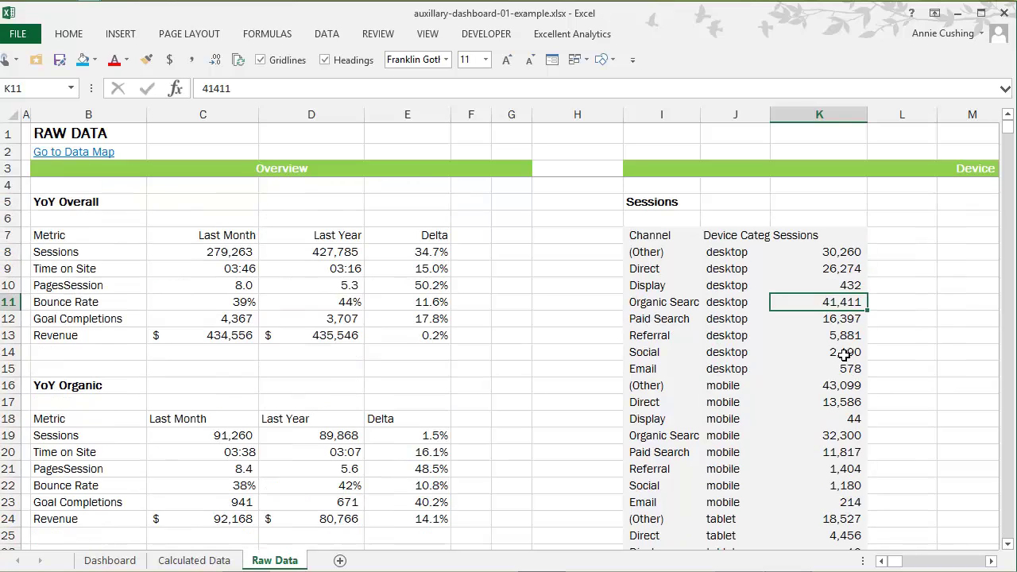
pyautogui.click(739, 305)
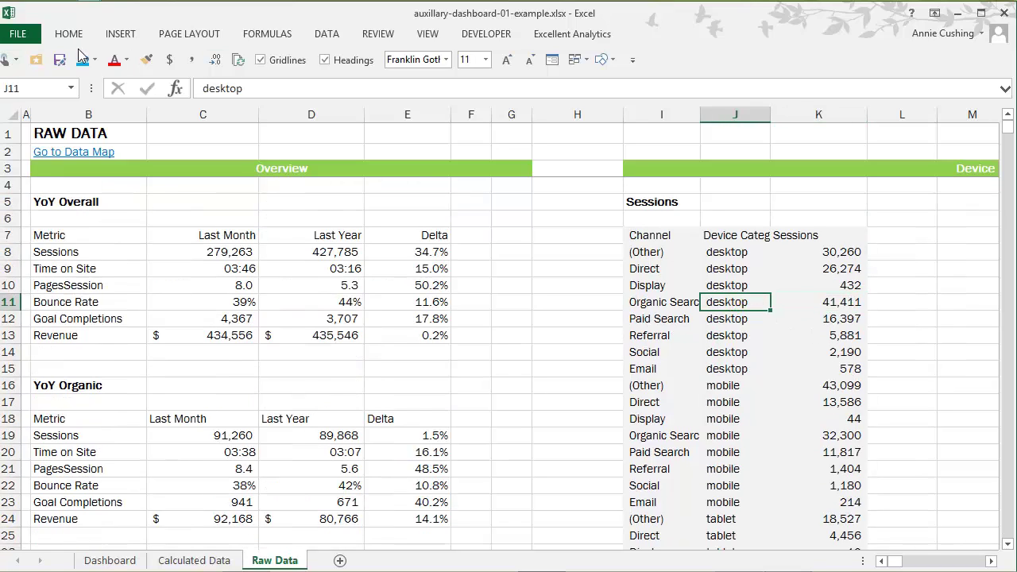
pyautogui.click(126, 35)
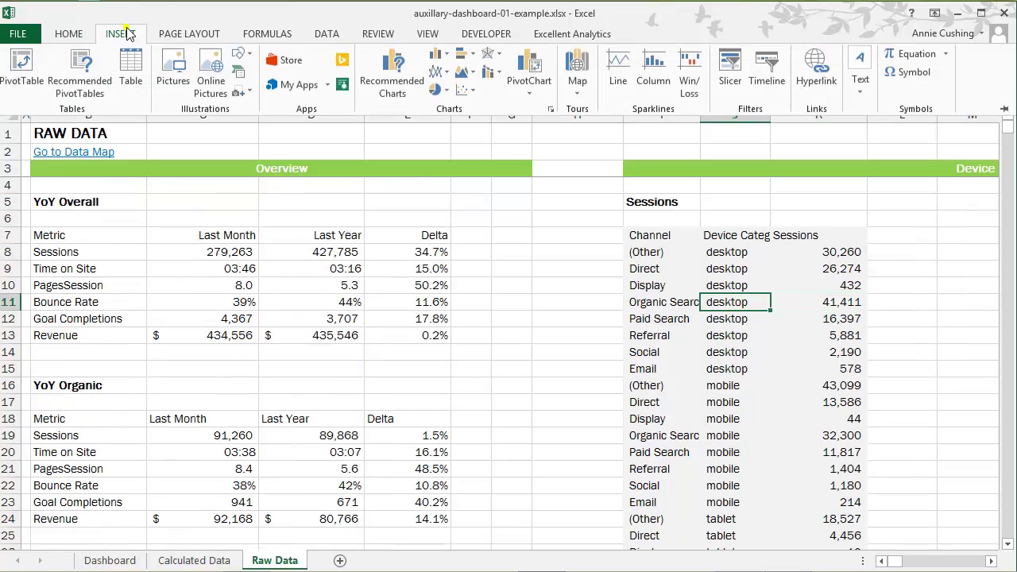
pyautogui.click(23, 72)
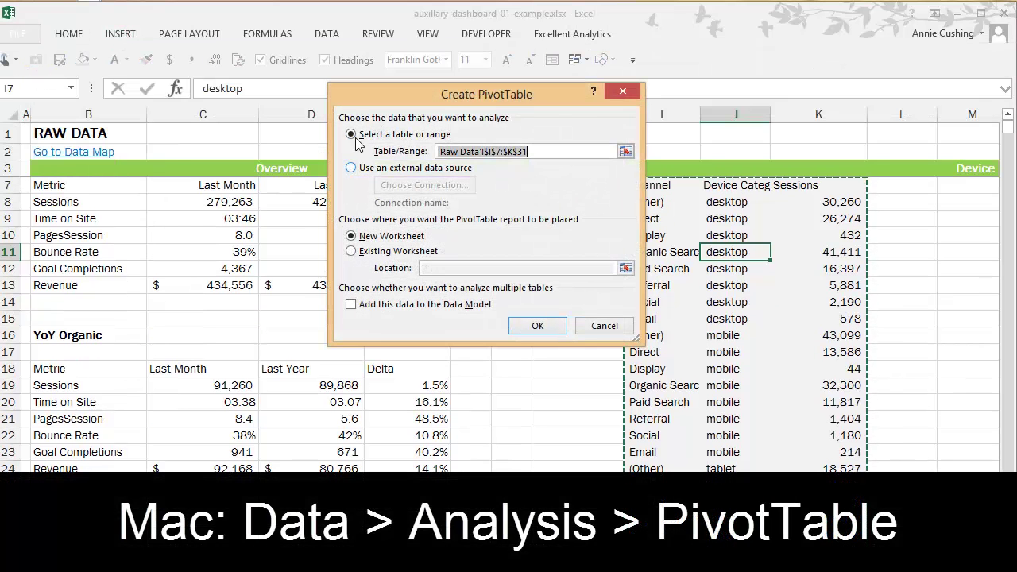
pyautogui.click(538, 324)
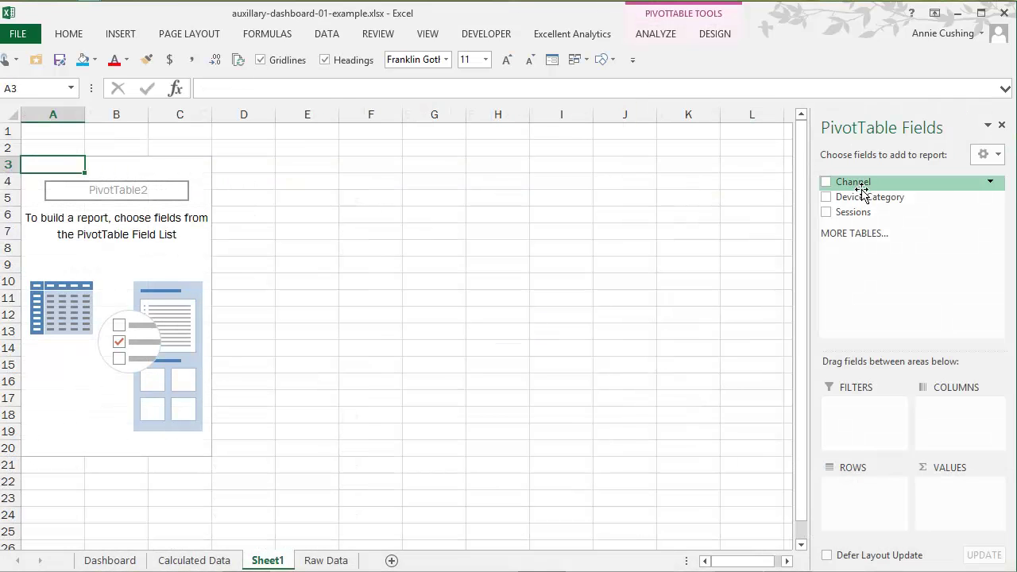
# - Lay out the PivotTable with Device Category as rows, Channel as the report filter and Sessions as the values
pyautogui.moveTo(866, 197); pyautogui.dragTo(858, 503)
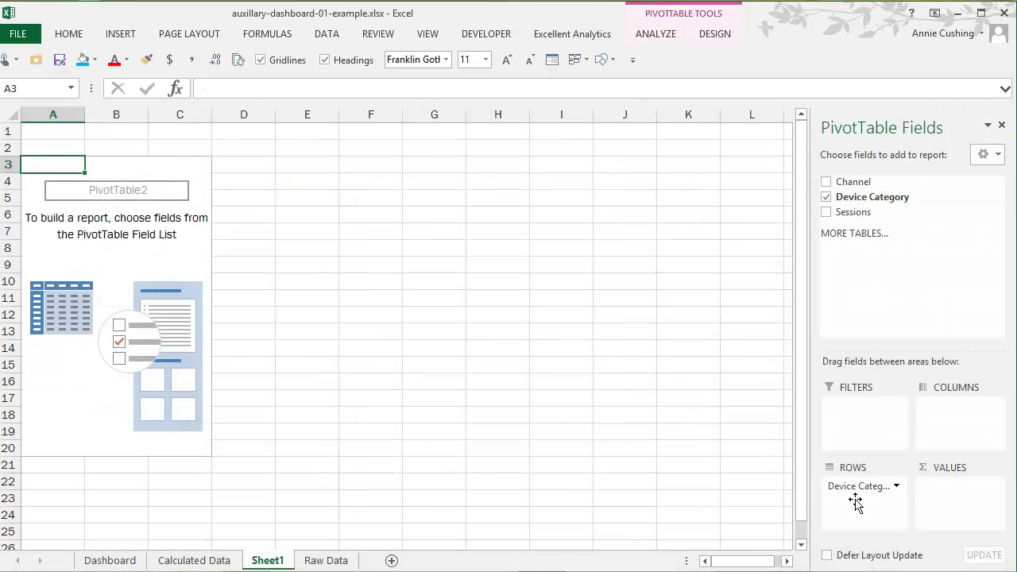
pyautogui.moveTo(848, 182); pyautogui.dragTo(856, 413)
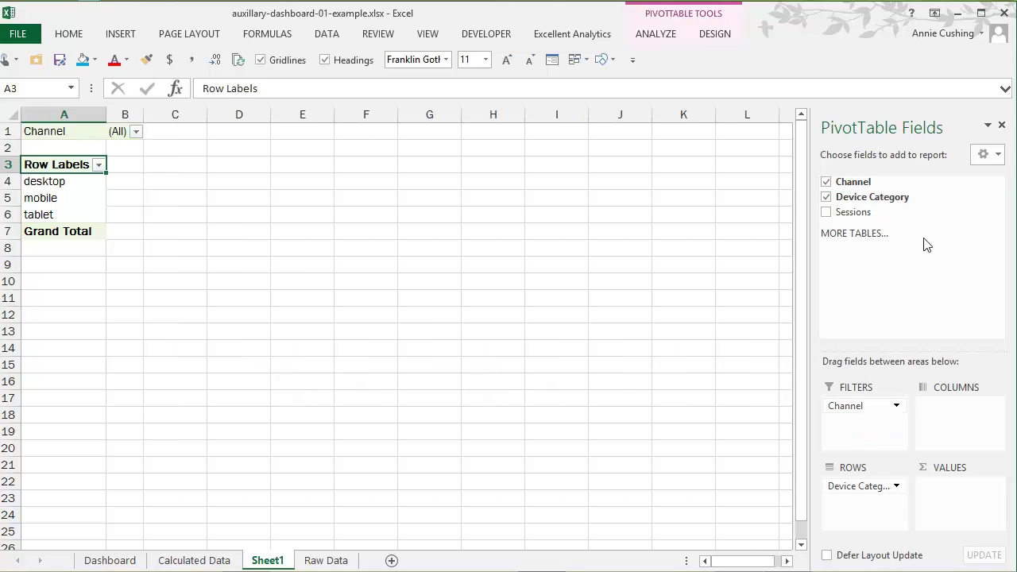
pyautogui.moveTo(848, 211); pyautogui.dragTo(961, 515)
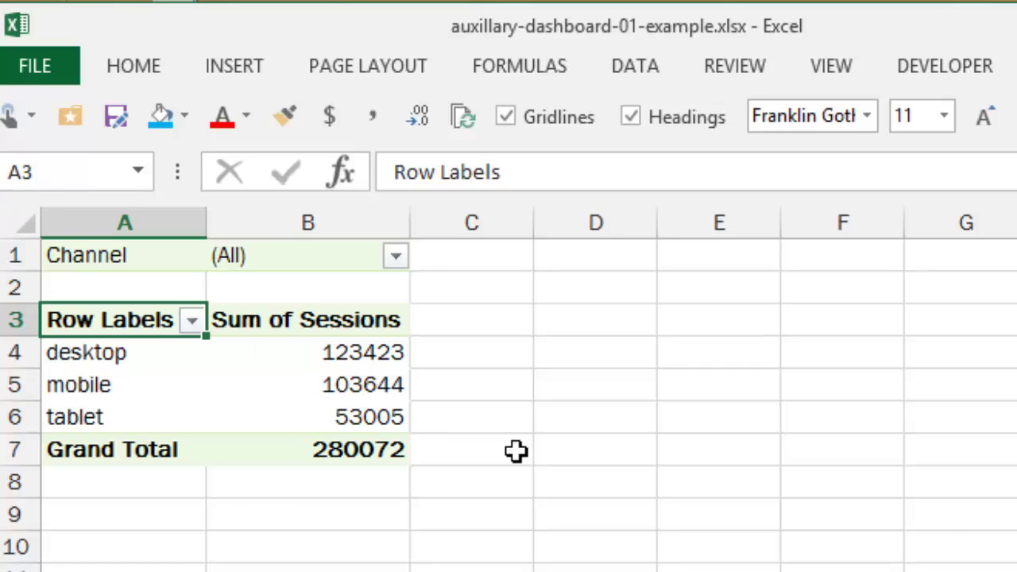
# - Filter the PivotTable's Channel field to Direct
pyautogui.click(395, 255)
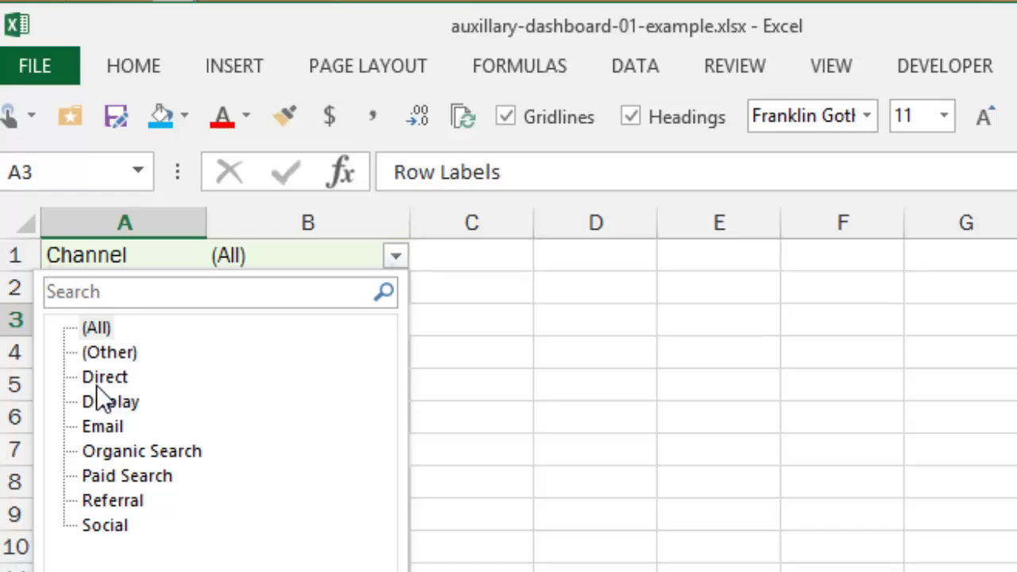
pyautogui.click(100, 379)
pyautogui.press('Escape')
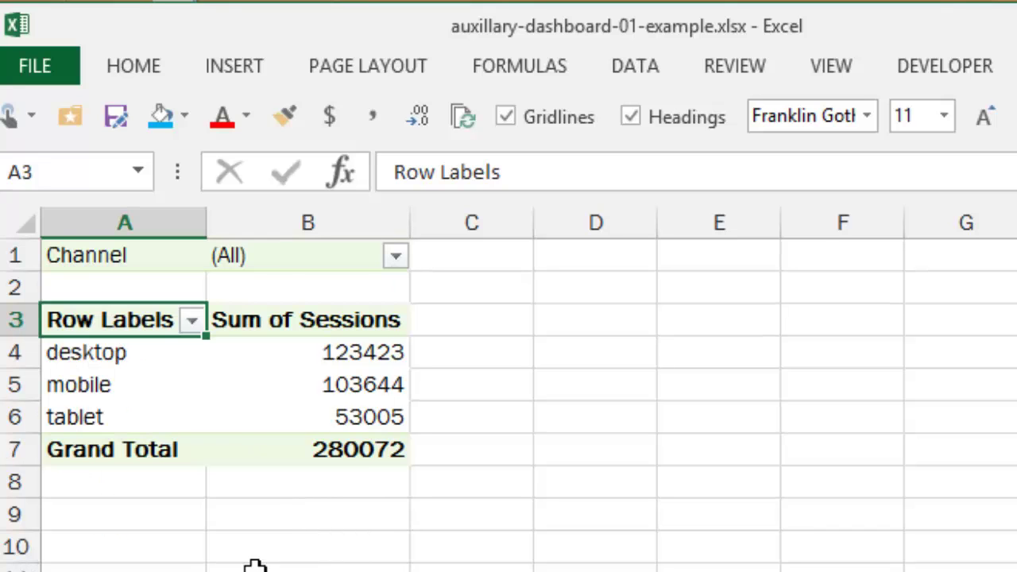
# - Insert a Clustered Column PivotChart from the PivotTable and move it up beside the table near the sheet's first rows
pyautogui.click(314, 366)
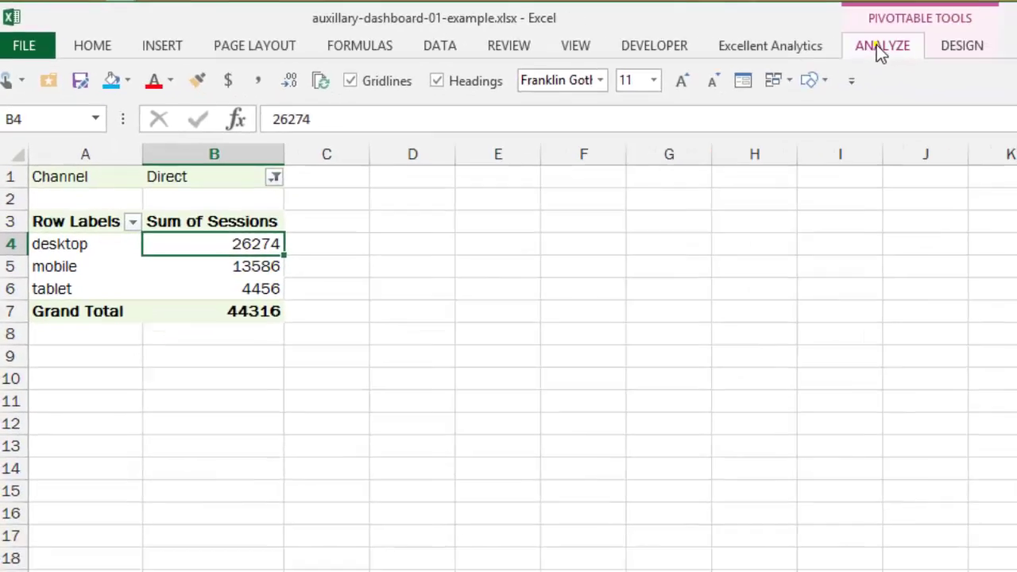
pyautogui.click(876, 45)
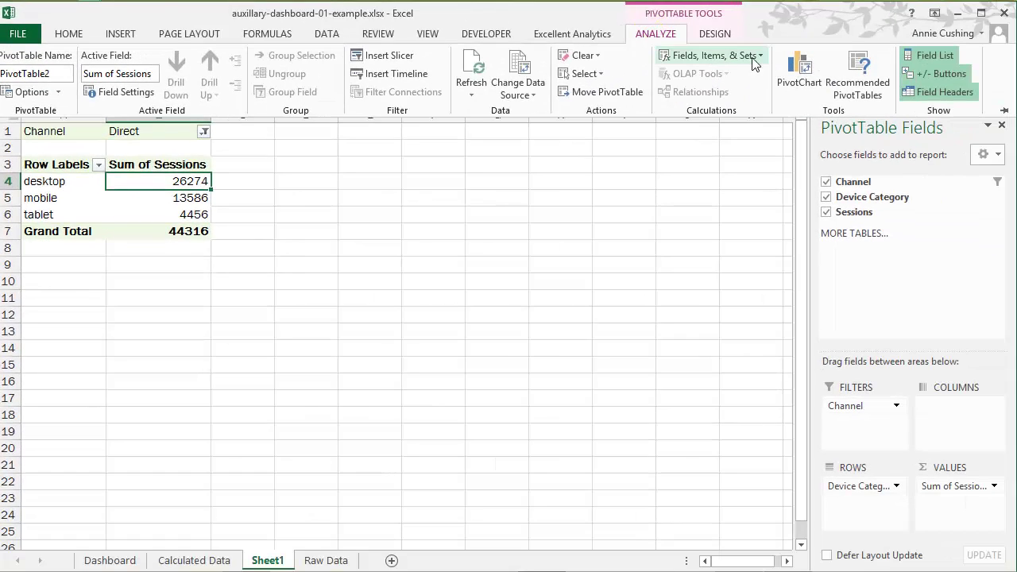
pyautogui.click(799, 73)
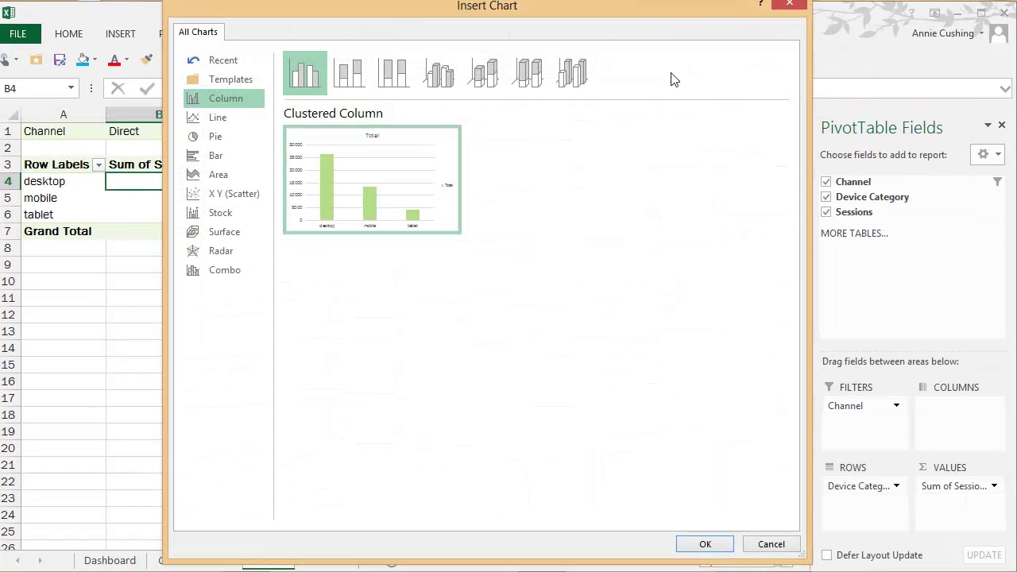
pyautogui.click(705, 544)
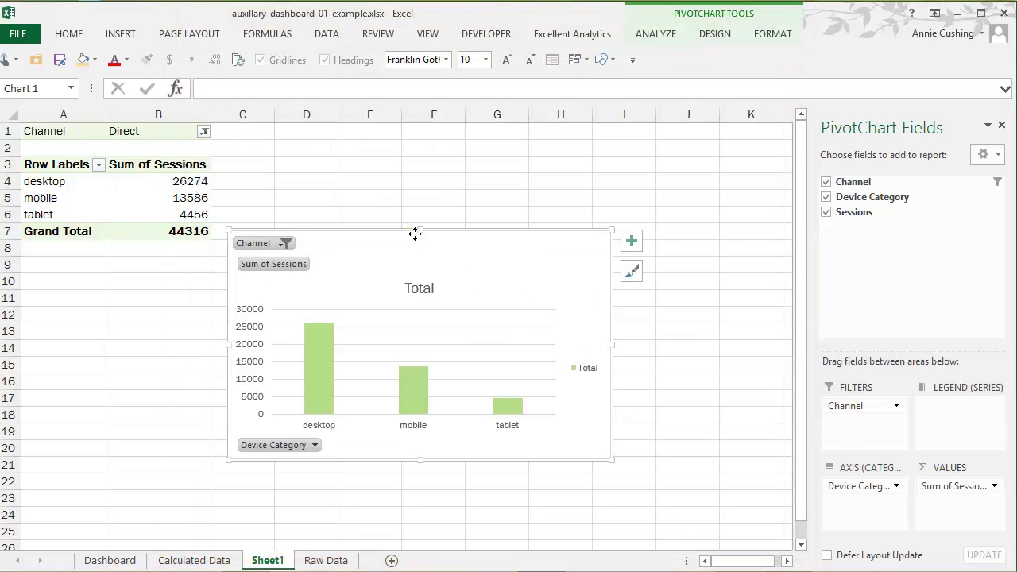
pyautogui.moveTo(416, 234)
pyautogui.mouseDown()
pyautogui.moveTo(449, 177)
pyautogui.moveTo(438, 146)
pyautogui.mouseUp()
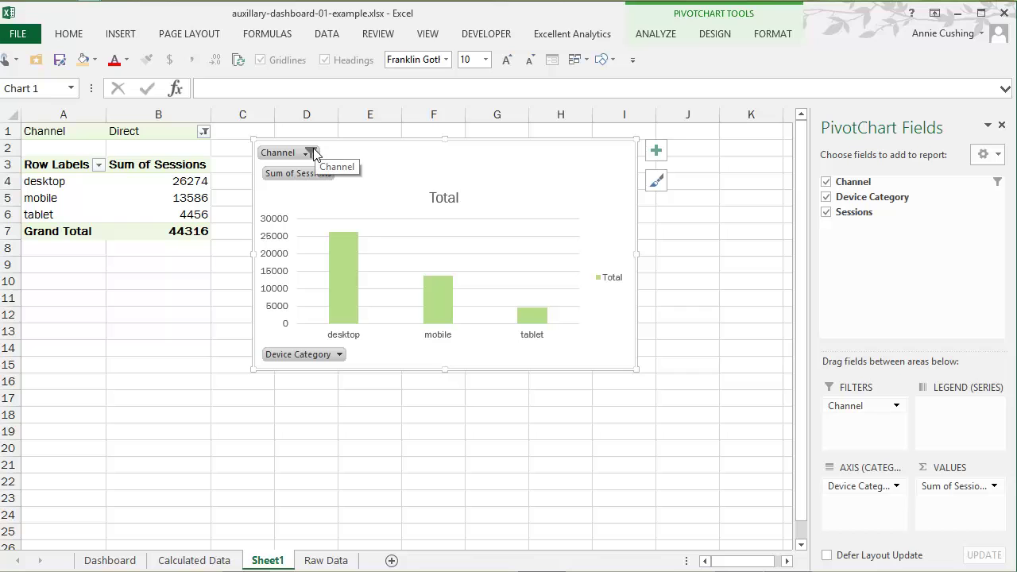
pyautogui.click(115, 563)
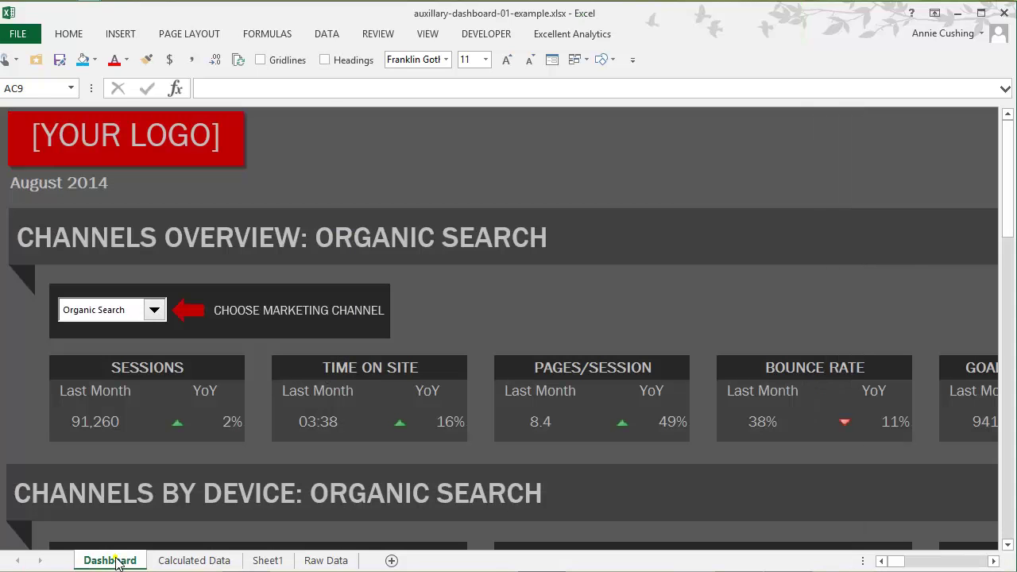
pyautogui.scroll(-5, 347, 406)
pyautogui.scroll(2, 374, 431)
pyautogui.scroll(1, 395, 436)
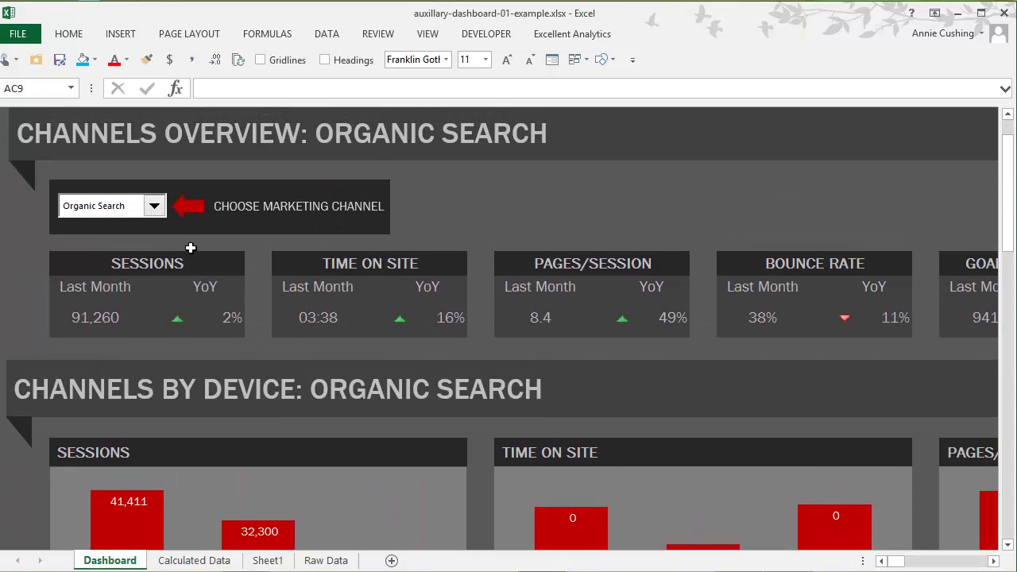
pyautogui.click(195, 561)
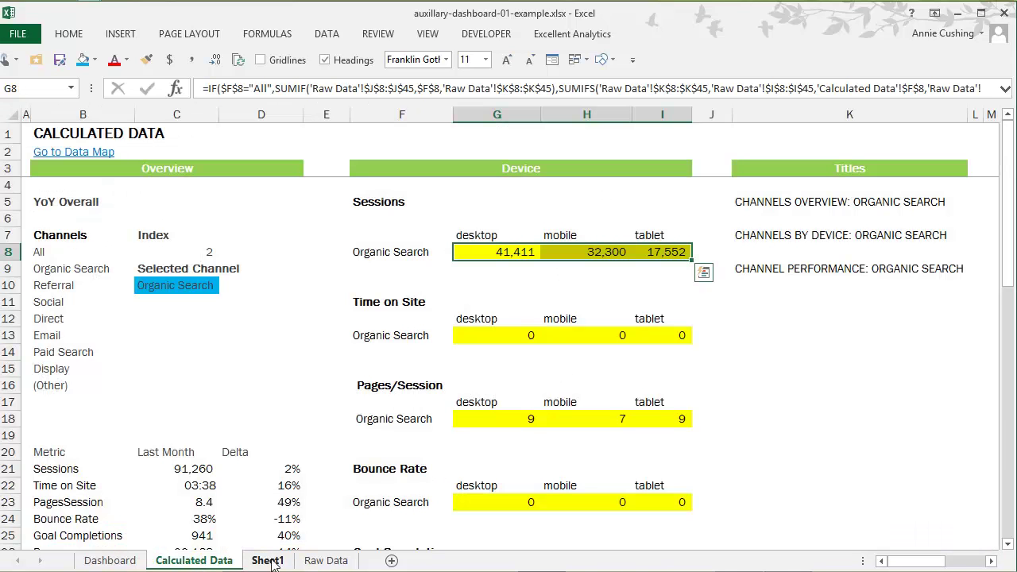
pyautogui.click(125, 561)
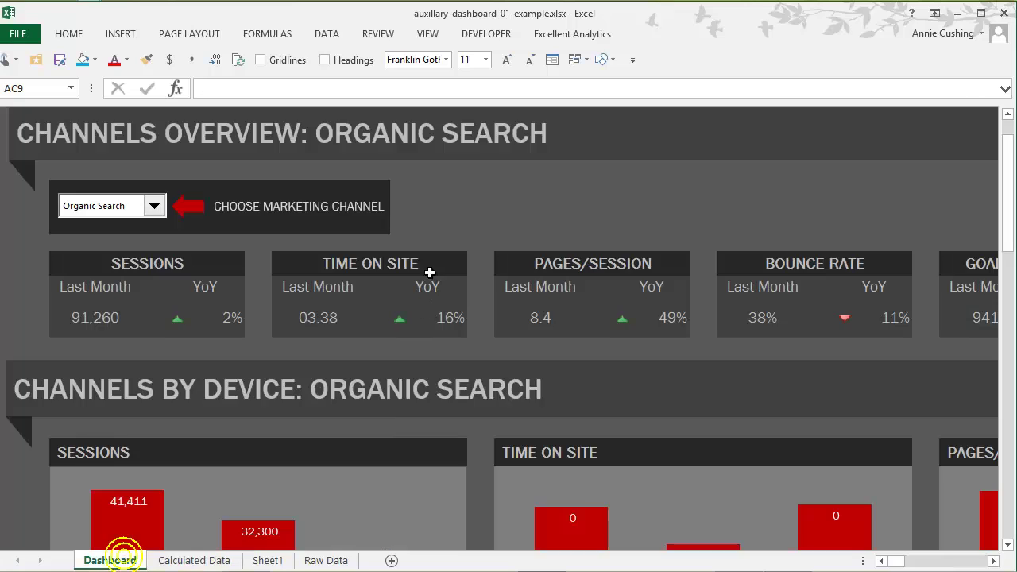
pyautogui.scroll(-3, 527, 442)
pyautogui.scroll(1, 392, 172)
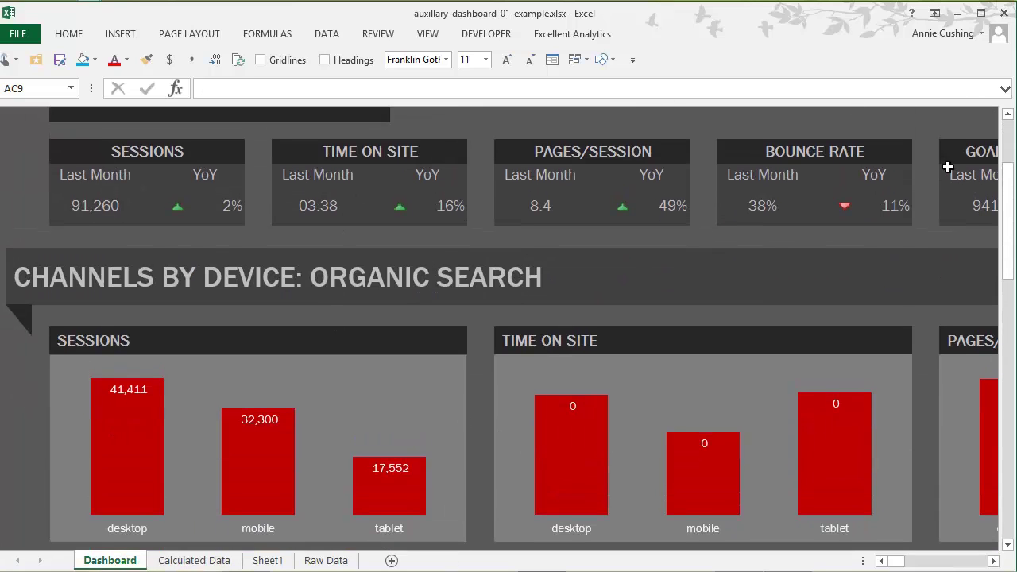
# - Compare the Dashboard's marketing channel selector with the choices in the Channel filter of the PivotChart on Sheet1
pyautogui.scroll(3, 307, 304)
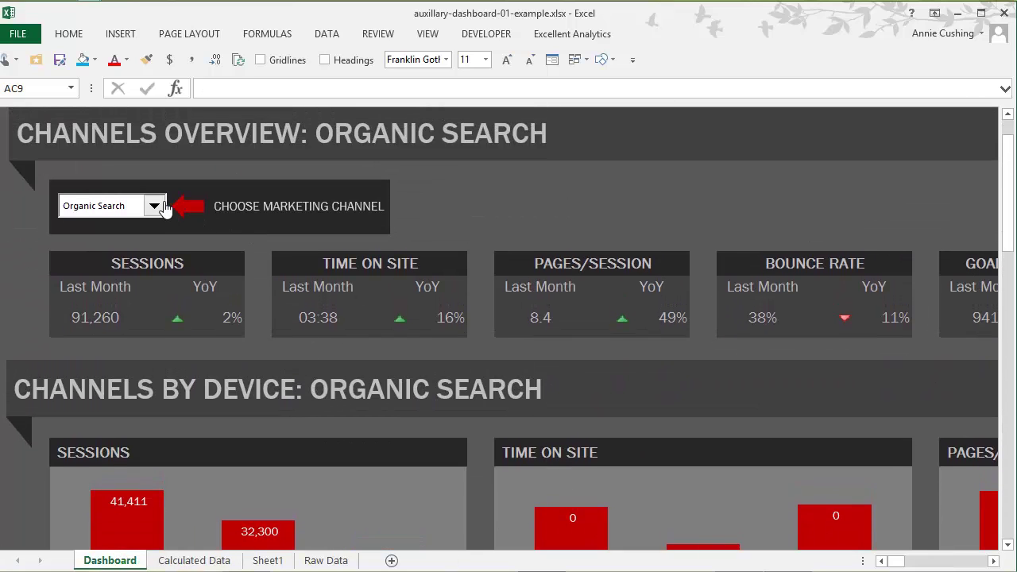
pyautogui.click(268, 560)
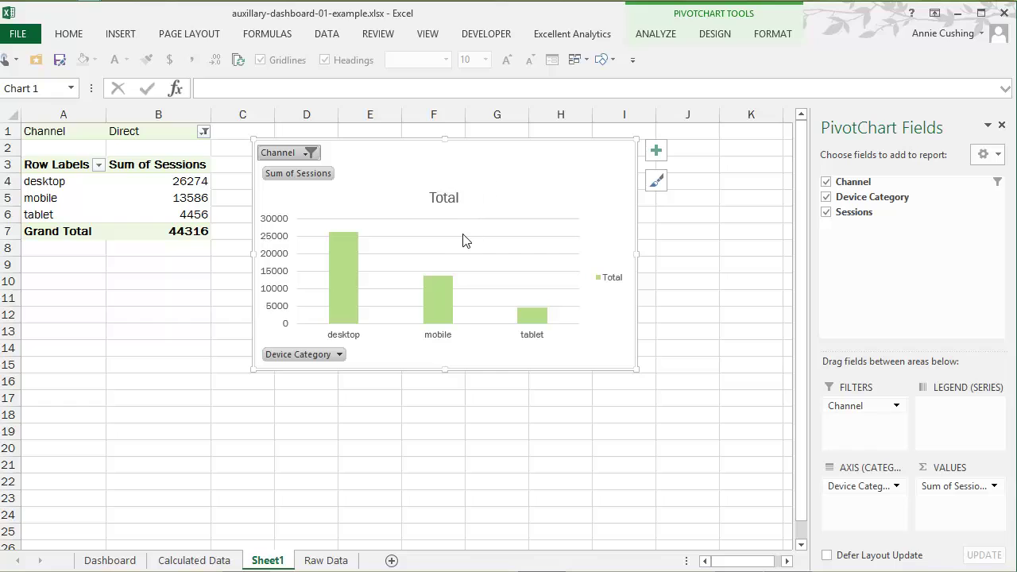
pyautogui.click(310, 152)
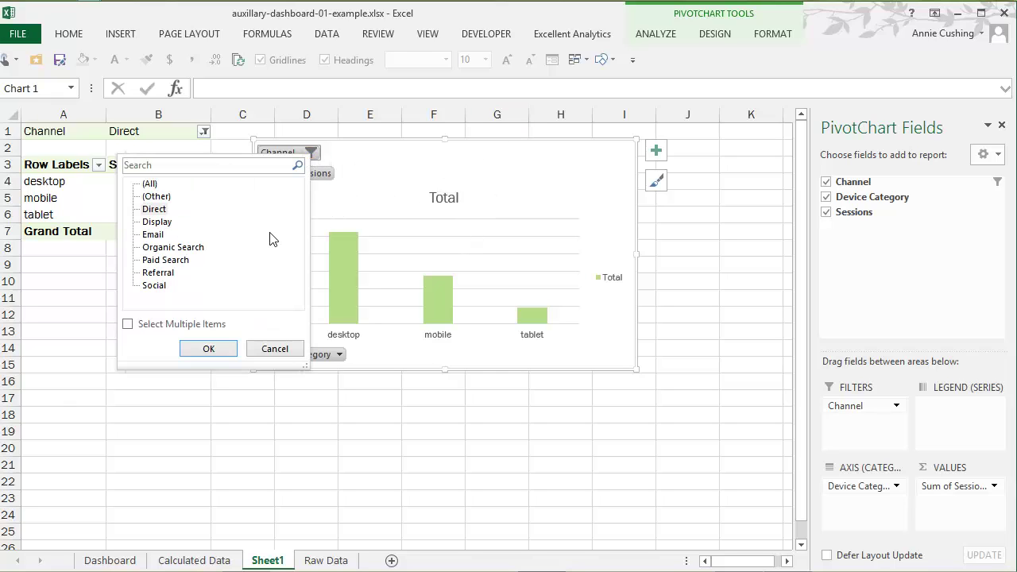
pyautogui.click(313, 151)
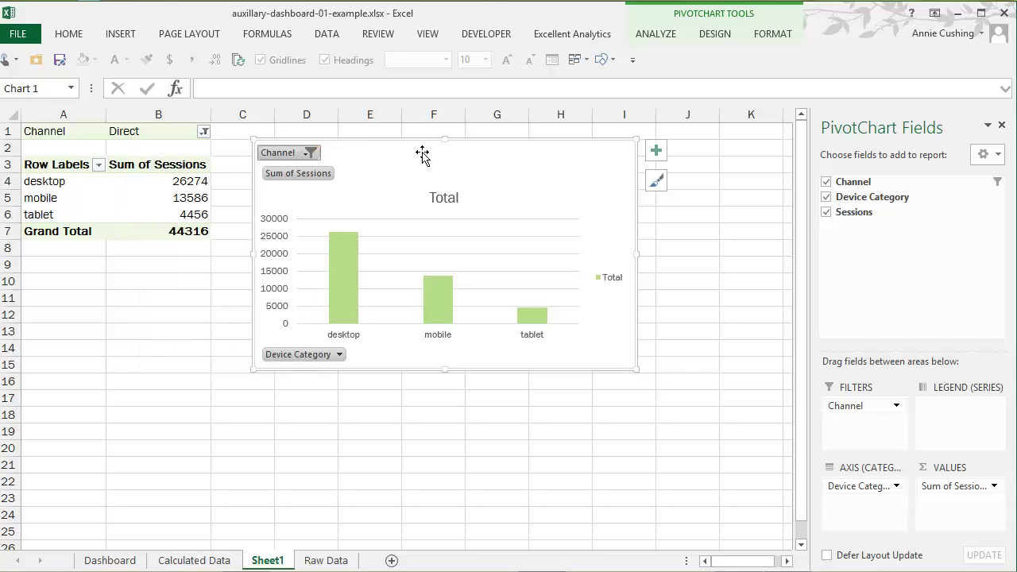
# - Reposition the PivotChart closer beside the PivotTable, starting in column C around row 2, and select the desktop sessions value in the PivotTable
pyautogui.moveTo(420, 145)
pyautogui.mouseDown()
pyautogui.moveTo(399, 158)
pyautogui.moveTo(421, 172)
pyautogui.mouseUp()
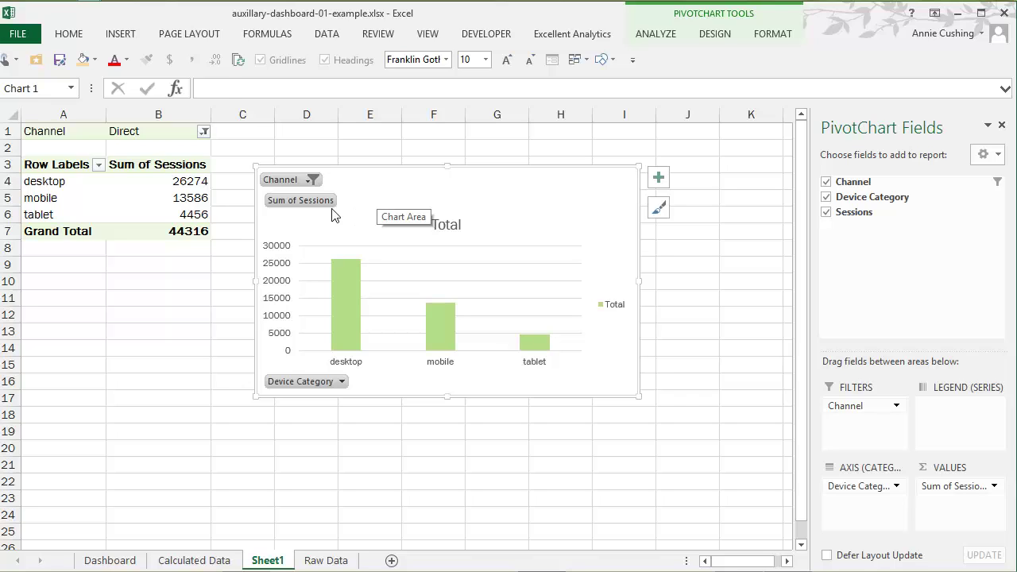
pyautogui.click(140, 199)
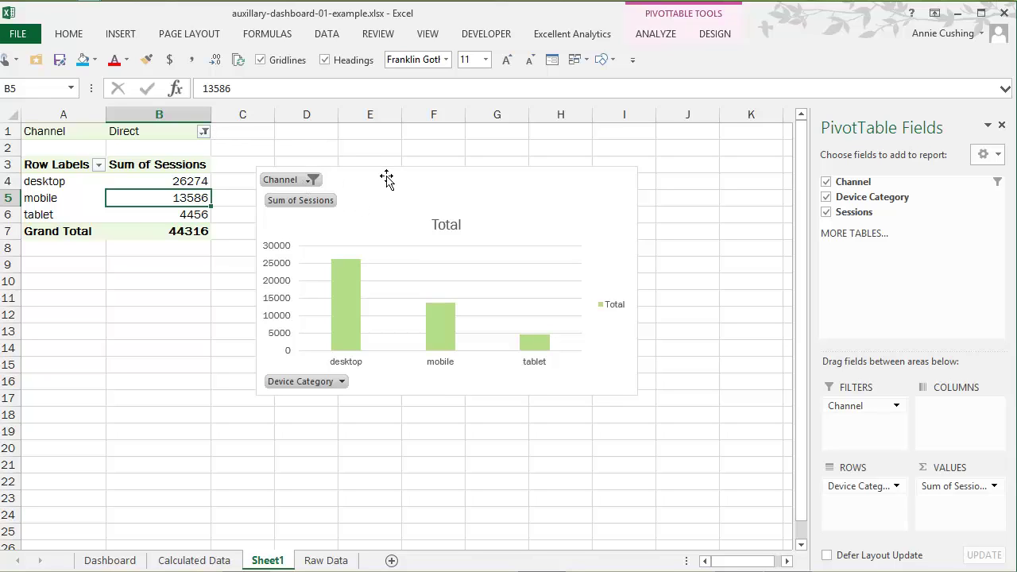
pyautogui.moveTo(386, 178); pyautogui.dragTo(364, 158)
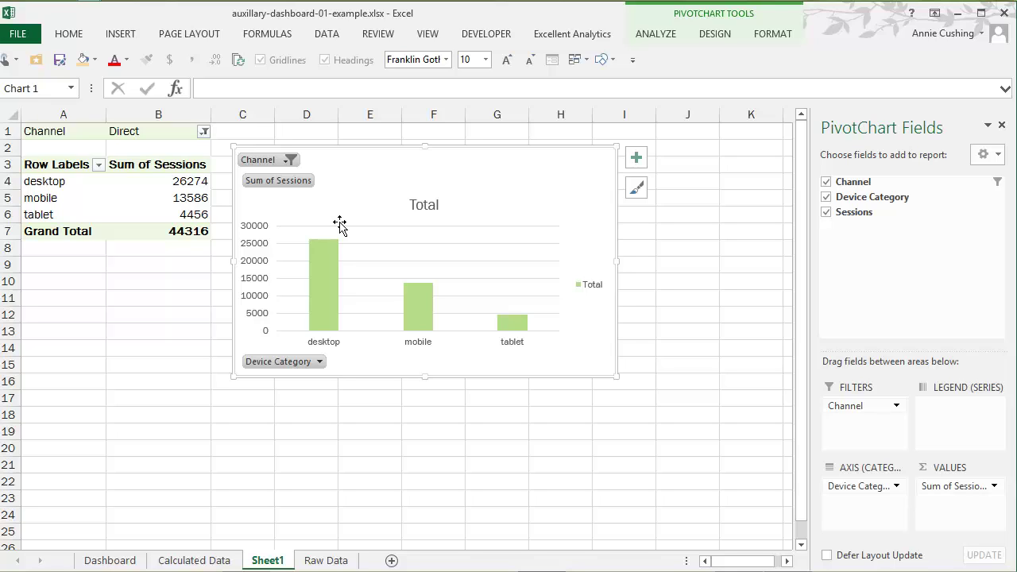
pyautogui.click(139, 187)
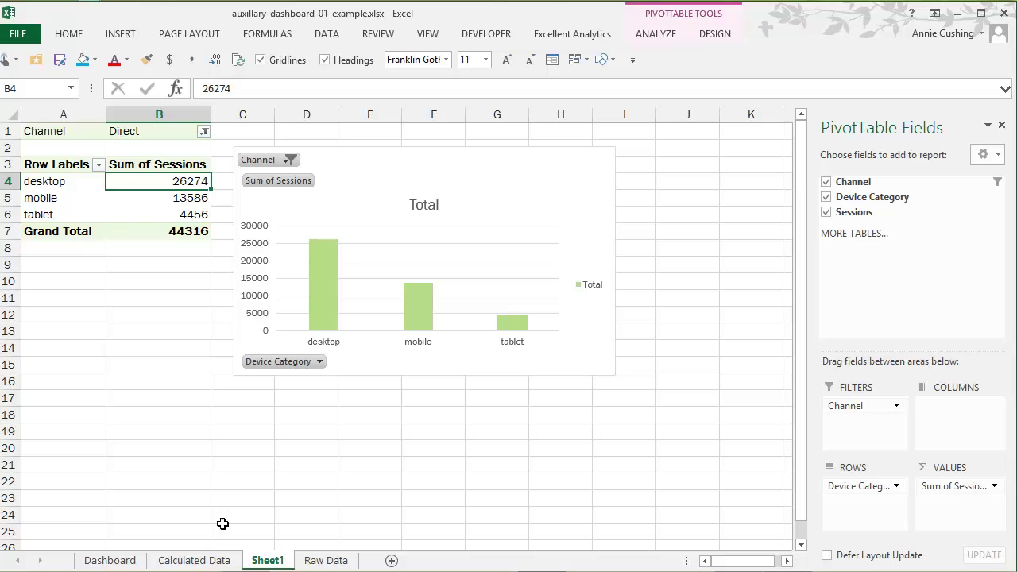
# - Examine the Sessions table on the Raw Data sheet, covering its Channel, Device Category and Sessions columns from the header to the last tablet row
pyautogui.click(208, 560)
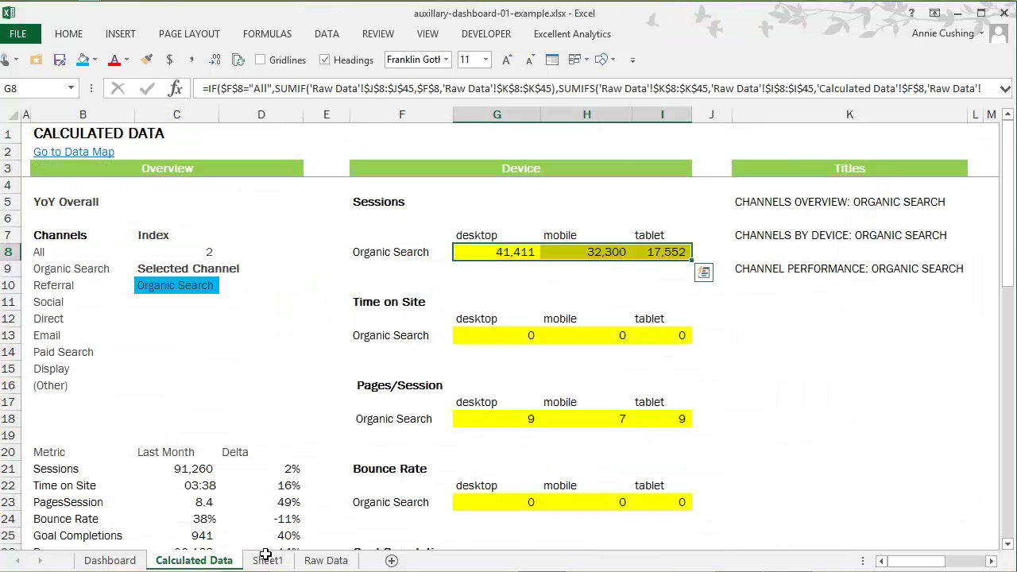
pyautogui.click(326, 560)
pyautogui.scroll(-6, 716, 406)
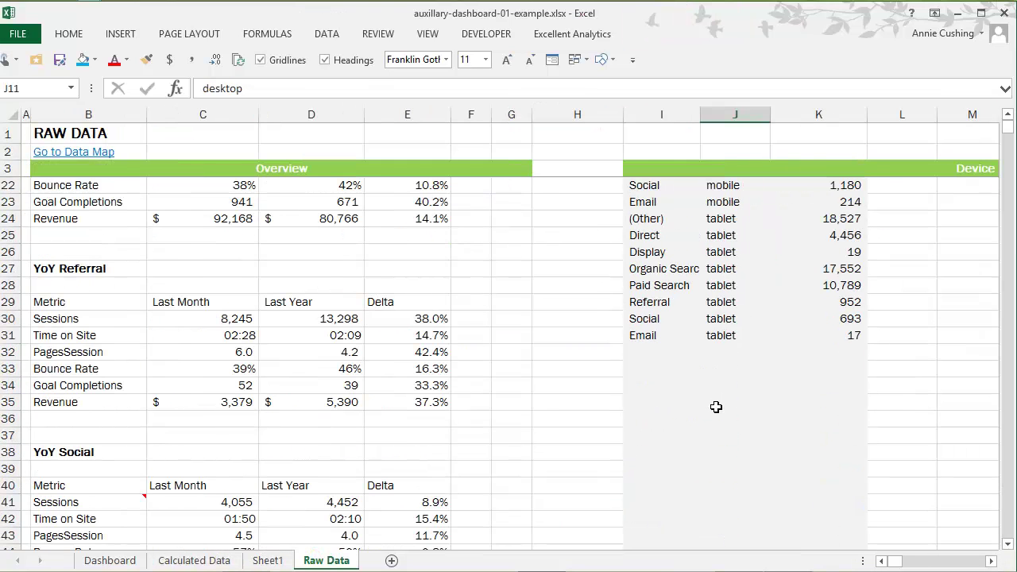
pyautogui.scroll(3, 714, 352)
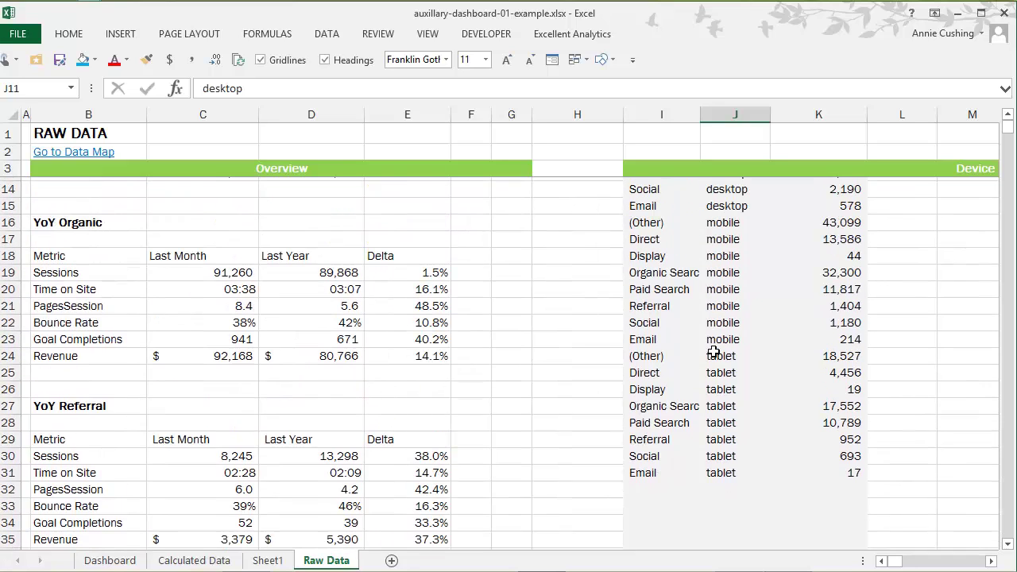
pyautogui.scroll(1, 713, 352)
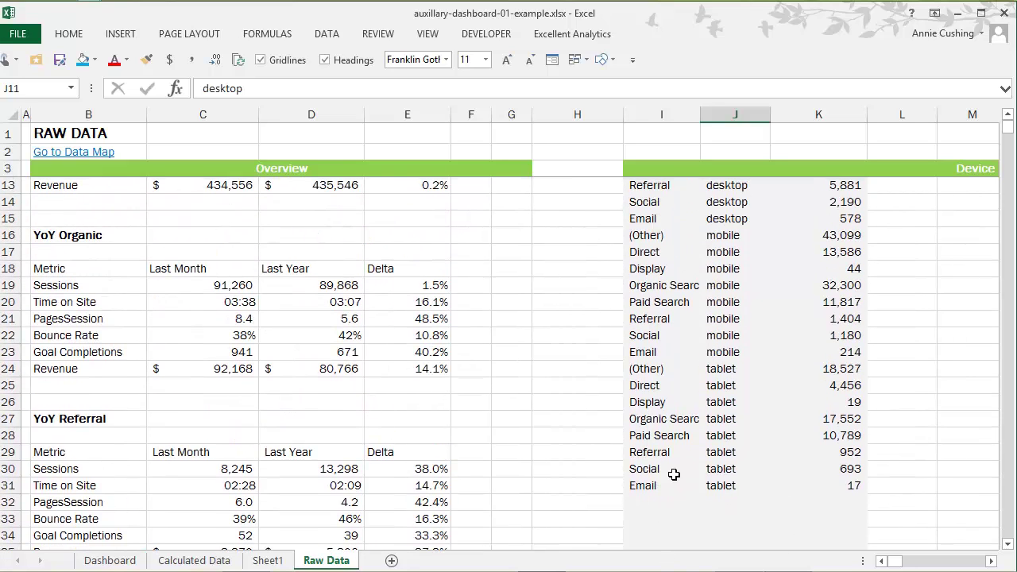
pyautogui.scroll(3, 681, 301)
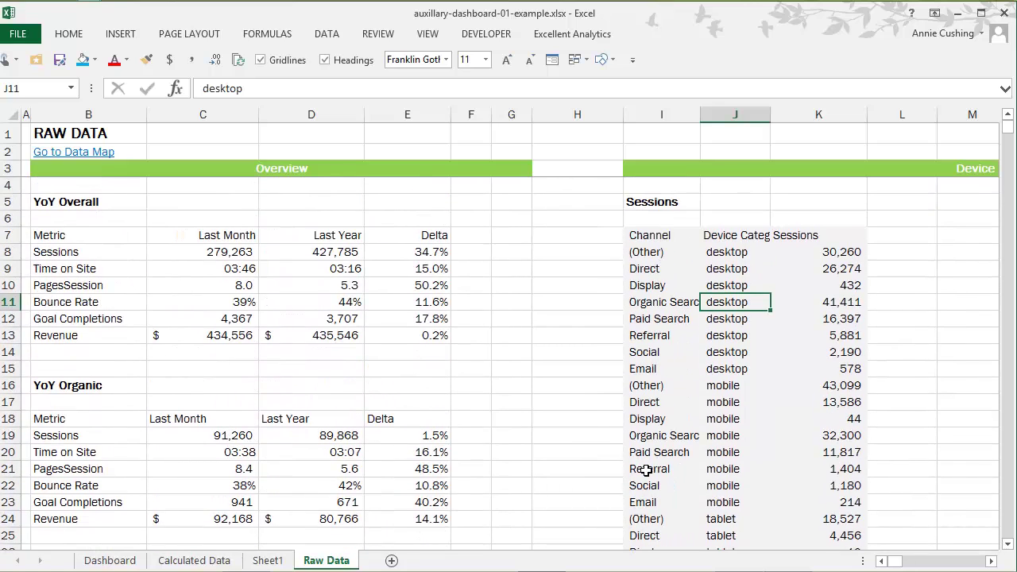
pyautogui.scroll(-1, 646, 473)
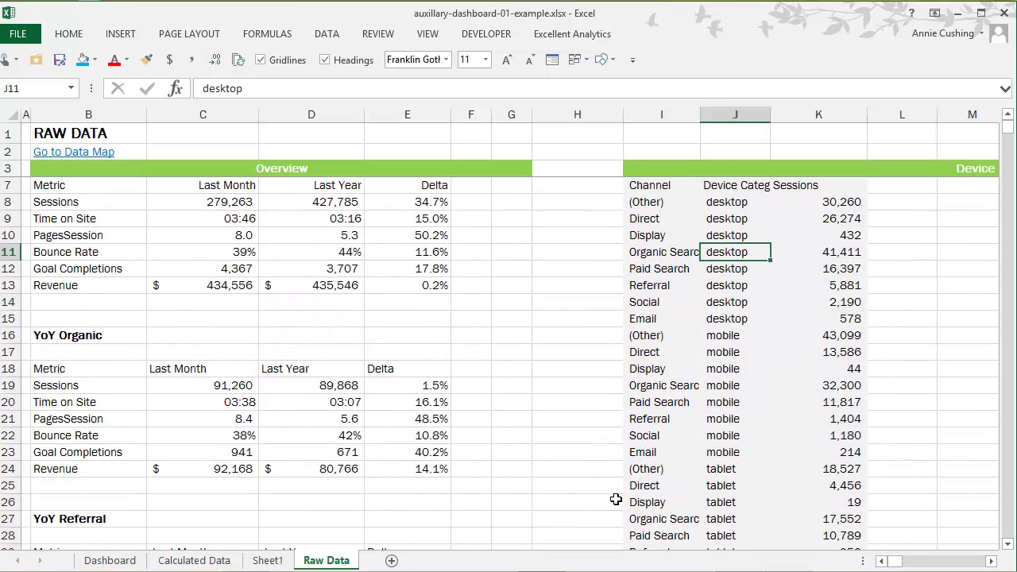
pyautogui.scroll(-2, 707, 493)
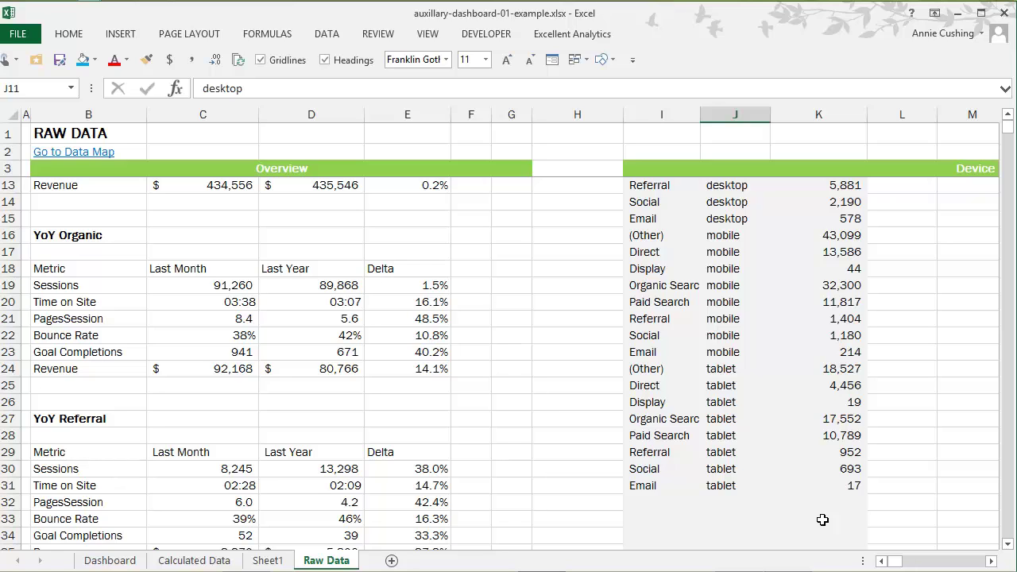
pyautogui.scroll(3, 717, 355)
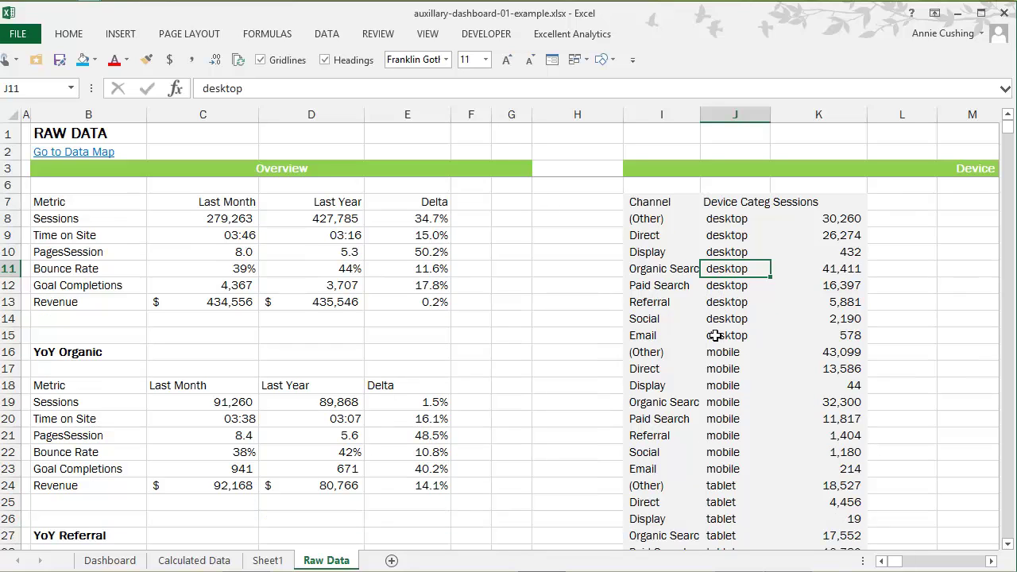
# - Return to the Dashboard sheet and review its channel selector, overview metrics and device charts
pyautogui.click(111, 560)
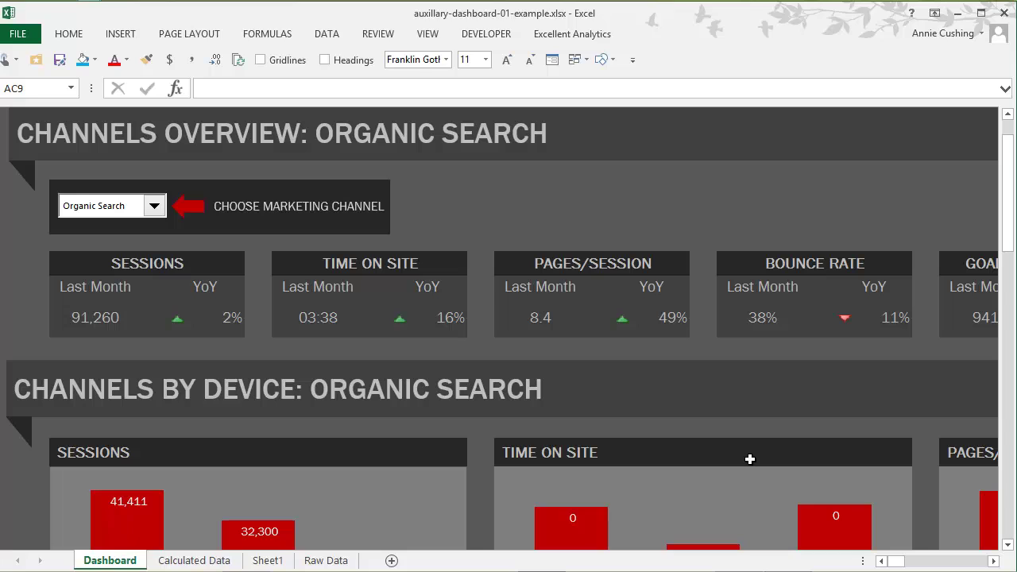
pyautogui.scroll(-1, 886, 431)
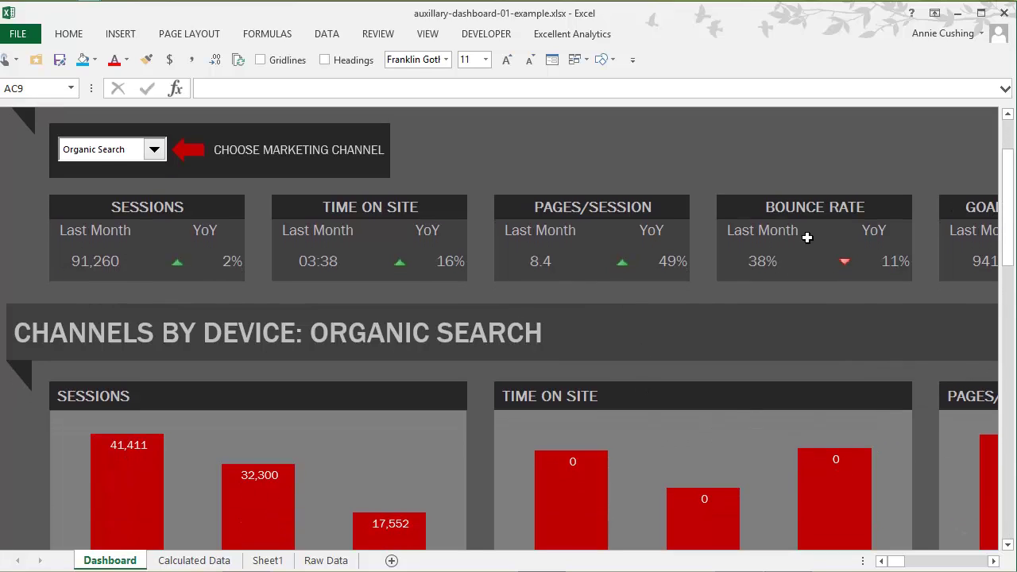
pyautogui.moveTo(900, 563)
pyautogui.mouseDown()
pyautogui.moveTo(912, 563)
pyautogui.moveTo(900, 563)
pyautogui.mouseUp()
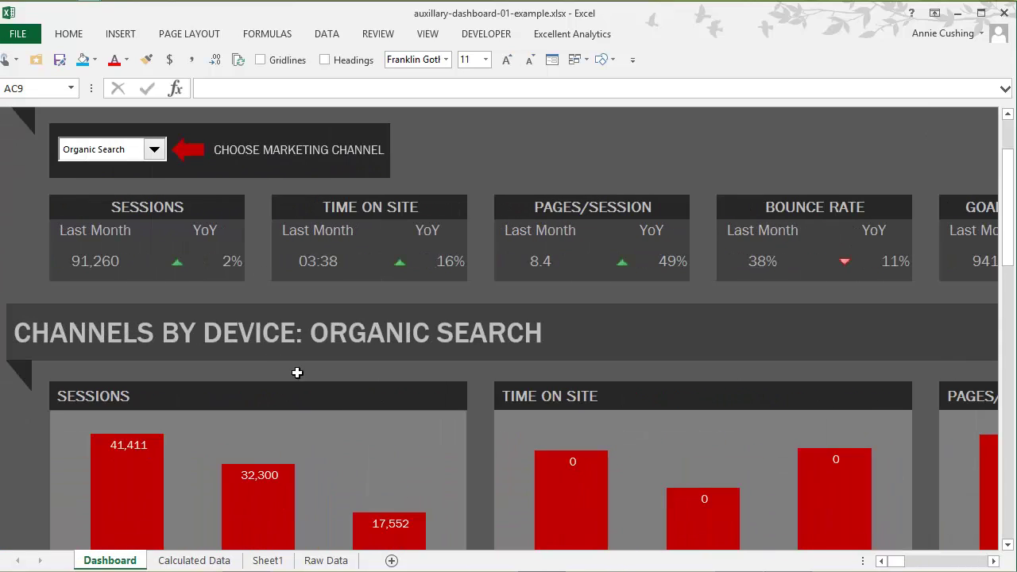